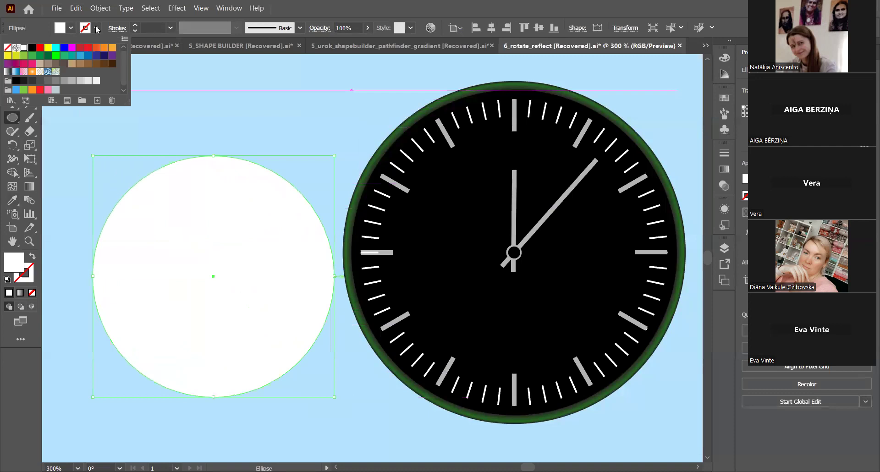
Step: Give the white circle a dark navy stroke with a weight of 4 pt
{"action": "left_click", "coordinate": [97, 29]}
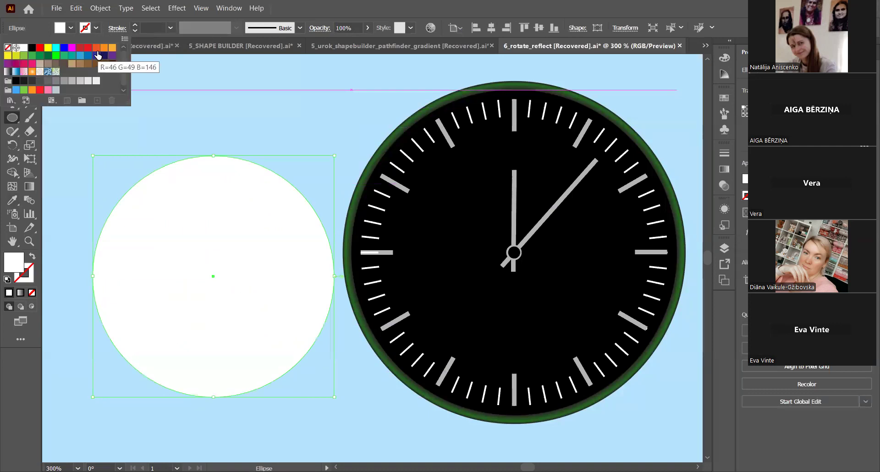
{"action": "left_click", "coordinate": [98, 54]}
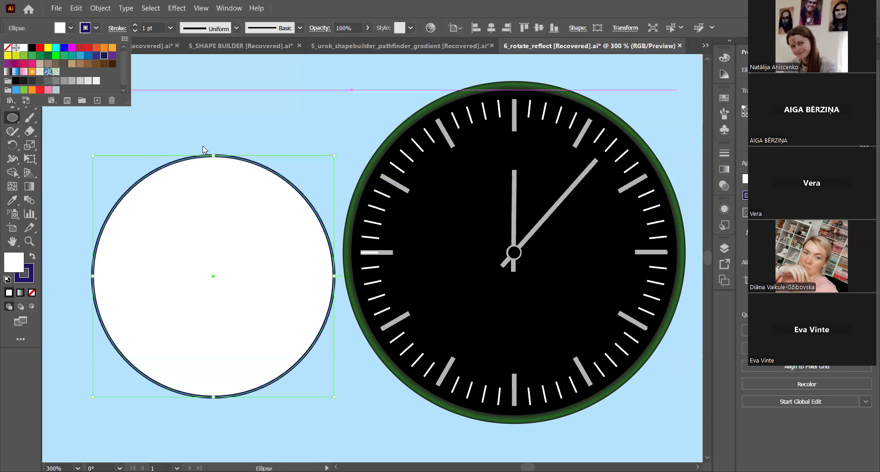
{"action": "left_click", "coordinate": [135, 25]}
{"action": "left_click", "coordinate": [135, 25]}
{"action": "left_click", "coordinate": [135, 25]}
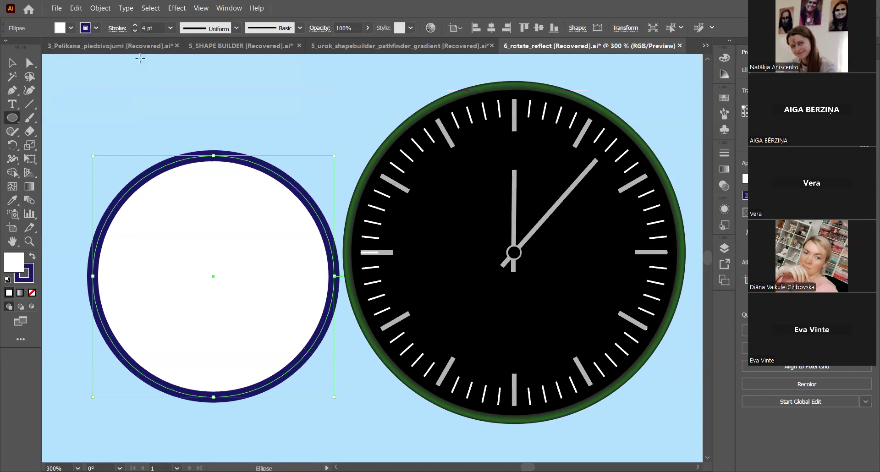
Step: Change the fill of the navy-outlined circle from white to light blue
{"action": "left_click", "coordinate": [12, 63]}
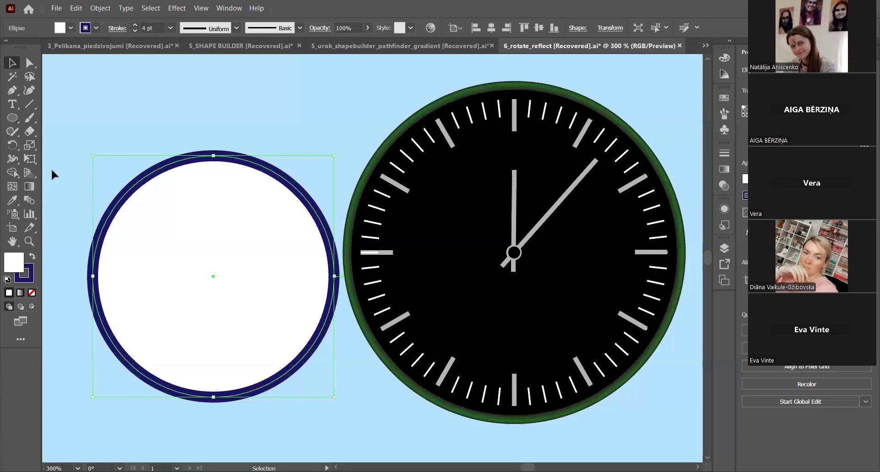
{"action": "left_click", "coordinate": [72, 29]}
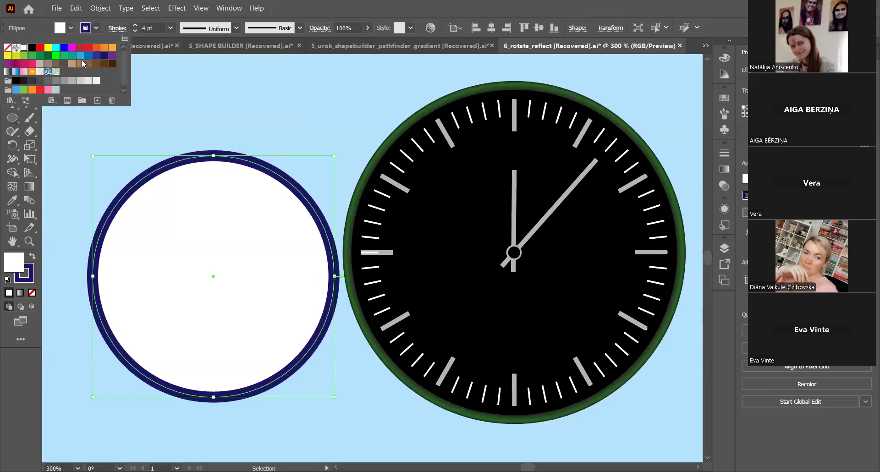
{"action": "left_click", "coordinate": [80, 56]}
{"action": "left_click", "coordinate": [48, 110]}
Step: Draw a smaller circle inside the blue circle and enlarge it from its centre to nearly fill the outer ring
{"action": "left_click", "coordinate": [12, 117]}
{"action": "left_click_drag", "start_coordinate": [145, 200], "coordinate": [222, 276]}
{"action": "key", "text": "v"}
{"action": "left_click_drag", "start_coordinate": [142, 199], "coordinate": [208, 275]}
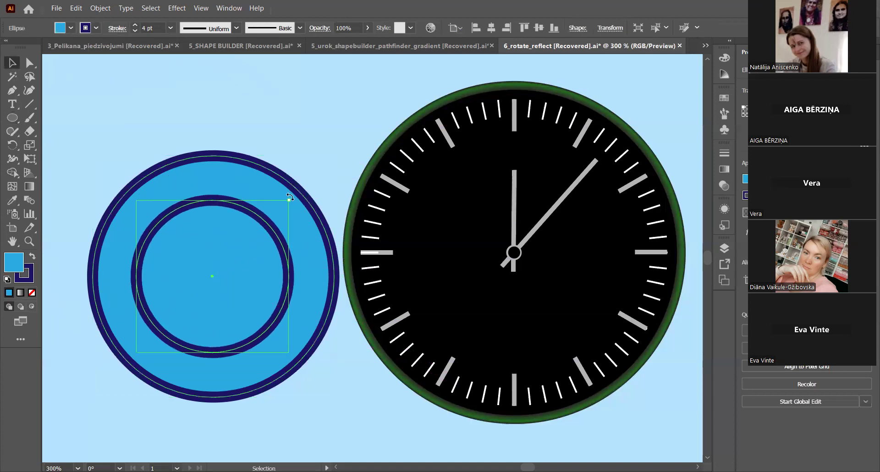
{"action": "left_click_drag", "start_coordinate": [288, 201], "coordinate": [338, 168]}
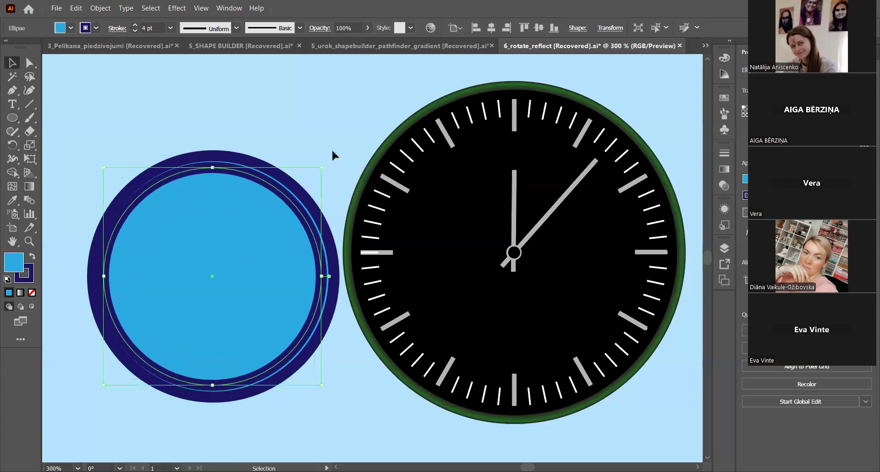
Step: Align the two blue circles to each other by their horizontal and vertical centres
{"action": "key", "text": "ctrl+a"}
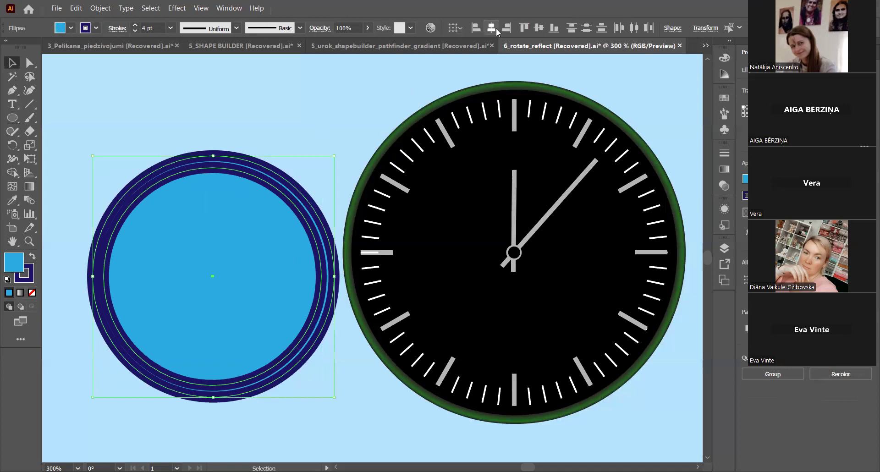
{"action": "left_click", "coordinate": [456, 28]}
{"action": "left_click", "coordinate": [541, 29]}
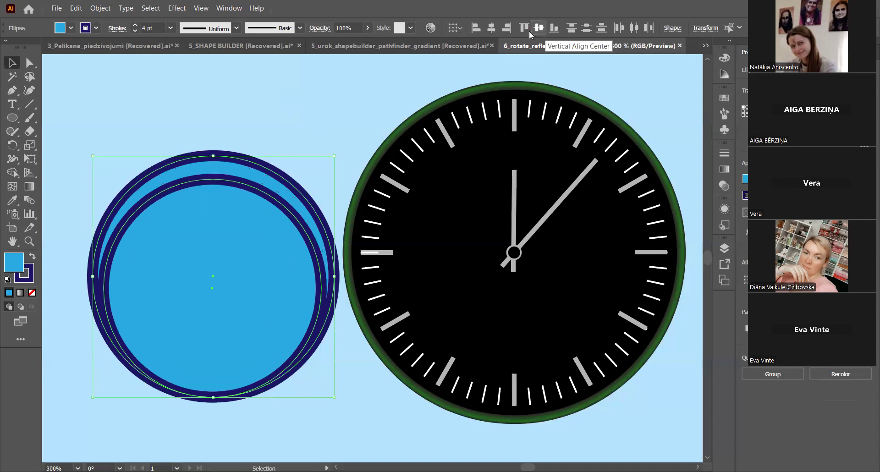
{"action": "left_click", "coordinate": [491, 28]}
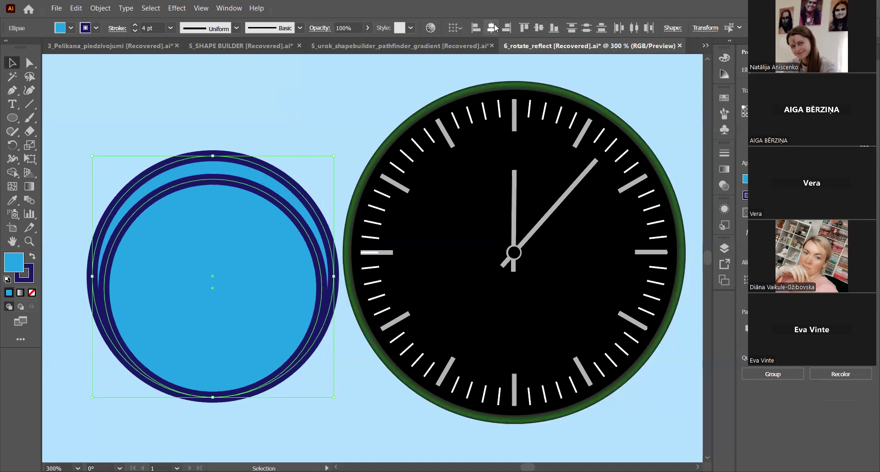
{"action": "left_click", "coordinate": [539, 28]}
{"action": "left_click", "coordinate": [251, 149]}
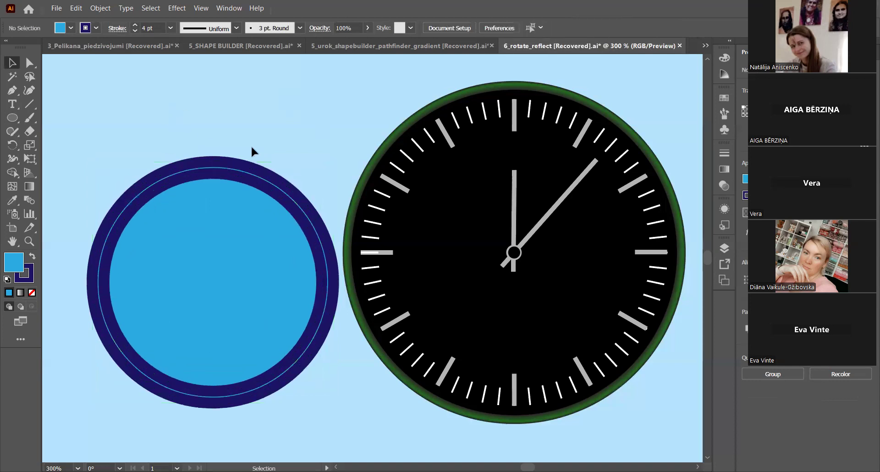
Step: Reduce the inner circle's stroke weight to 2 pt
{"action": "left_click", "coordinate": [277, 206]}
{"action": "left_click", "coordinate": [135, 27]}
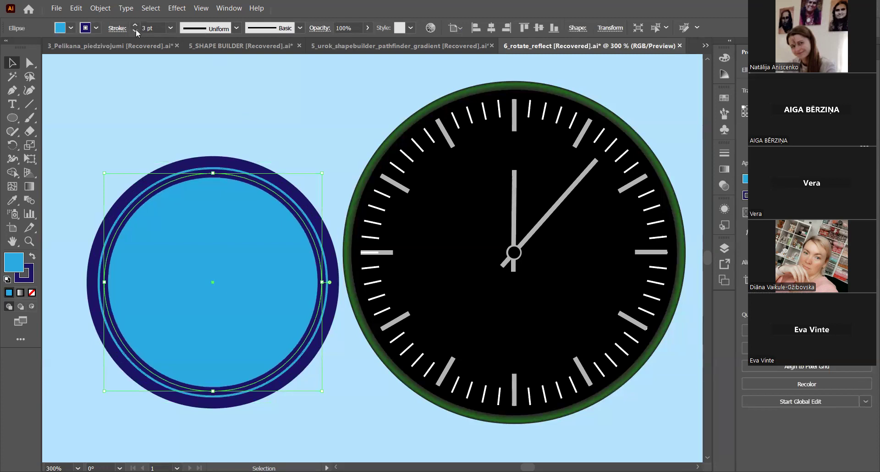
{"action": "left_click", "coordinate": [135, 30]}
{"action": "left_click", "coordinate": [198, 118]}
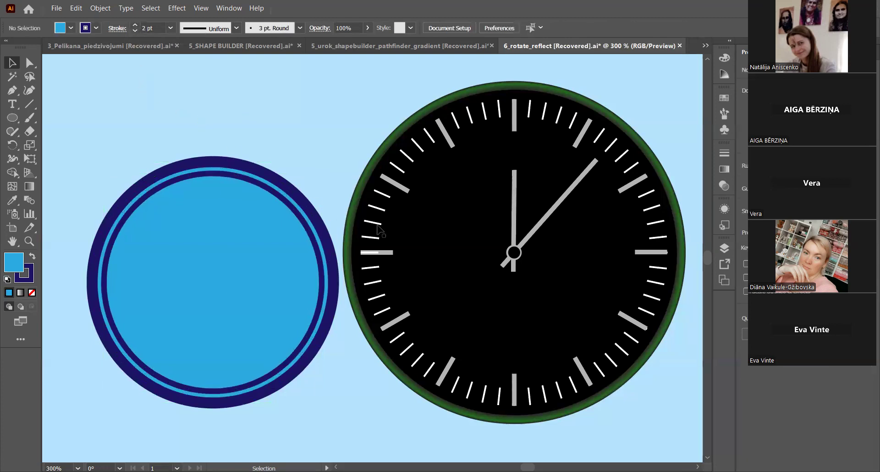
Step: Draw a small, narrow upright rectangle in the upper part of the blue dial as an hour mark
{"action": "scroll", "coordinate": [543, 195], "scroll_direction": "up", "scroll_amount": 2}
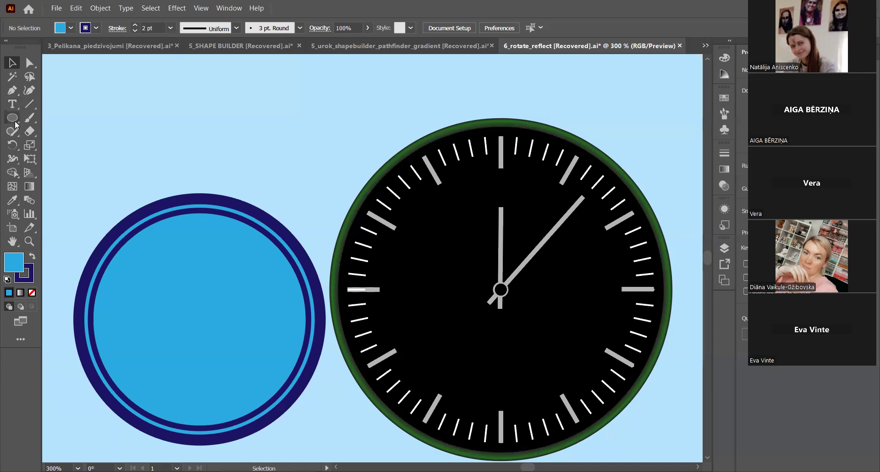
{"action": "left_click_drag", "start_coordinate": [15, 123], "coordinate": [56, 116]}
{"action": "left_click_drag", "start_coordinate": [187, 249], "coordinate": [198, 276]}
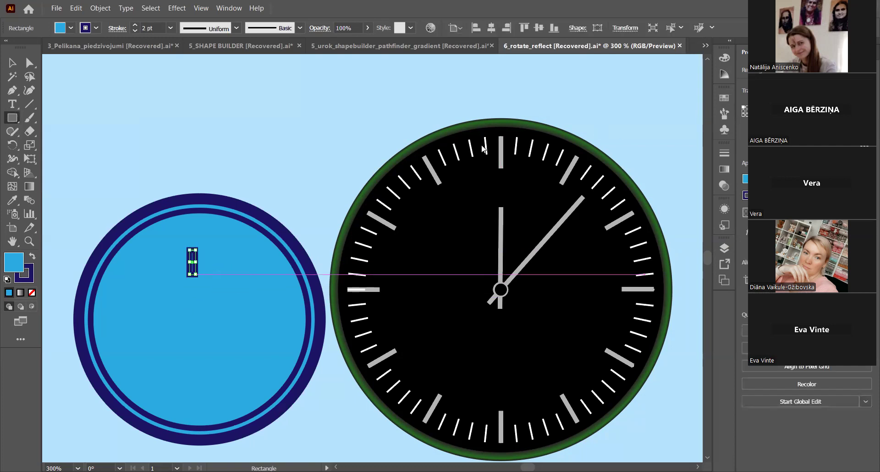
Step: Centre the rectangle horizontally on the dial, using the outer circle as the key object
{"action": "left_click", "coordinate": [12, 63]}
{"action": "left_click", "coordinate": [214, 203]}
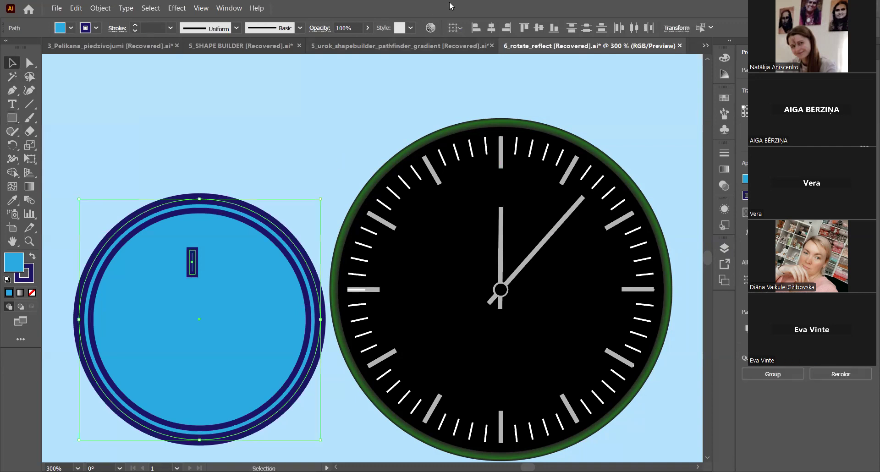
{"action": "left_click", "coordinate": [460, 28]}
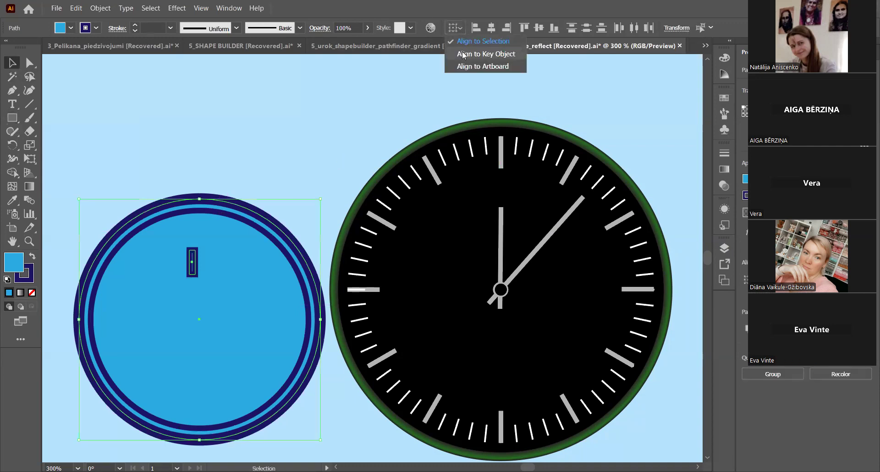
{"action": "left_click", "coordinate": [464, 54]}
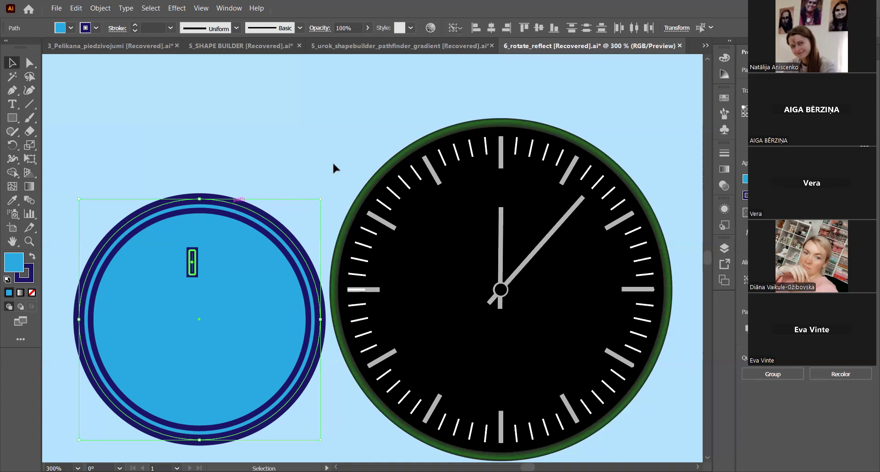
{"action": "left_click", "coordinate": [210, 201]}
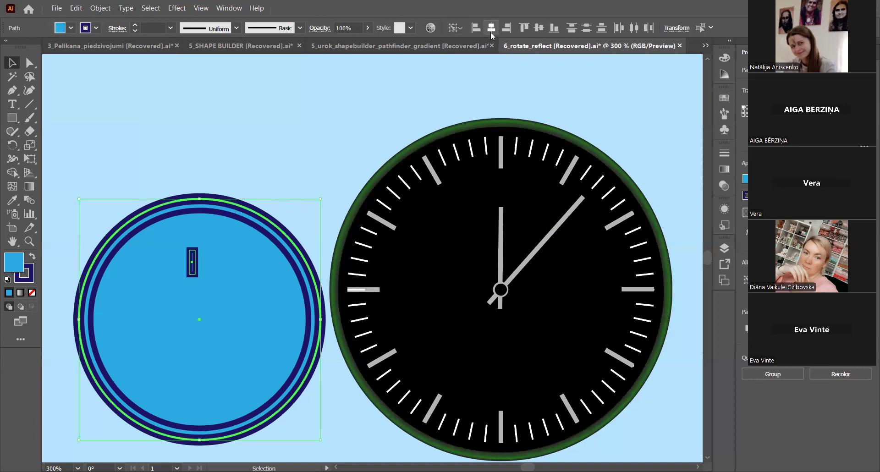
{"action": "left_click", "coordinate": [491, 28]}
{"action": "left_click", "coordinate": [227, 140]}
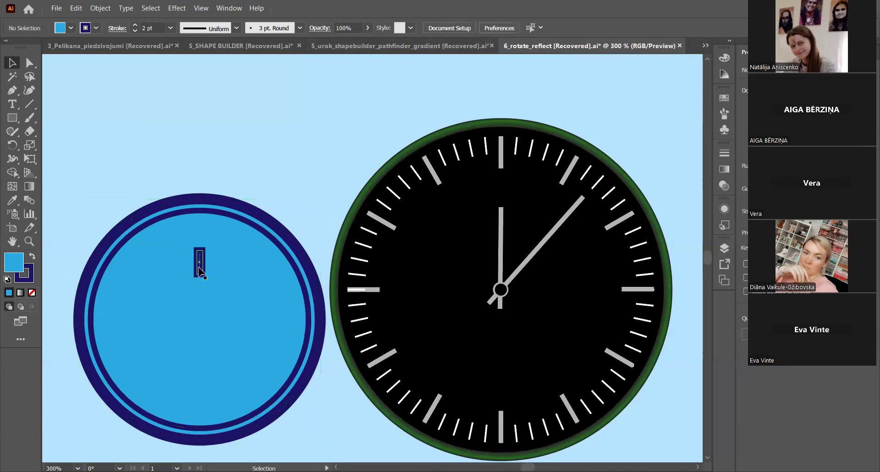
Step: Nudge the rectangle straight up until it sits just inside the inner ring at the 12 o'clock position
{"action": "left_click", "coordinate": [200, 272]}
{"action": "key", "text": "Up"}
{"action": "key", "text": "Up"}
{"action": "key", "text": "Up"}
{"action": "key", "text": "Up"}
{"action": "key", "text": "Up"}
{"action": "key", "text": "Up"}
{"action": "key", "text": "Up"}
{"action": "key", "text": "Up"}
{"action": "key", "text": "Up"}
{"action": "key", "text": "Up"}
{"action": "key", "text": "Up"}
{"action": "key", "text": "Up"}
{"action": "key", "text": "Up"}
{"action": "key", "text": "Up"}
{"action": "key", "text": "Up"}
{"action": "key", "text": "Up"}
{"action": "key", "text": "Up"}
{"action": "key", "text": "Up"}
{"action": "key", "text": "Up"}
{"action": "key", "text": "Up"}
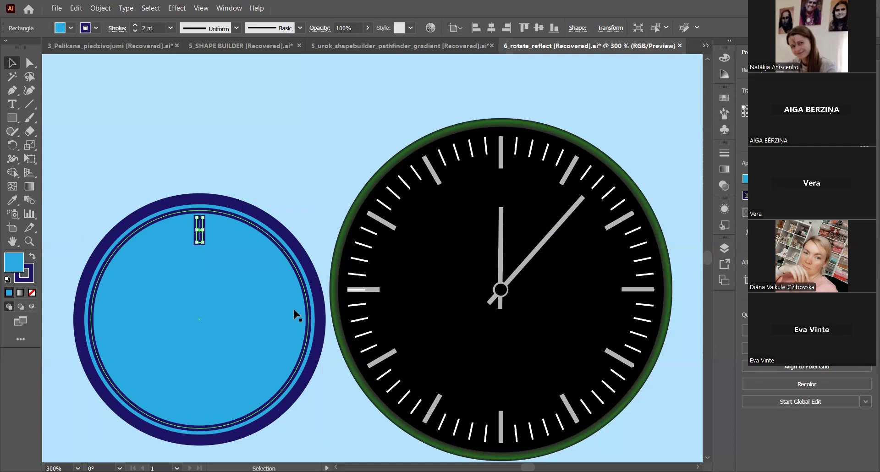
Step: Remove the rectangle's stroke and fill it with the indigo swatch R=46 G=49 B=146
{"action": "left_click", "coordinate": [99, 31]}
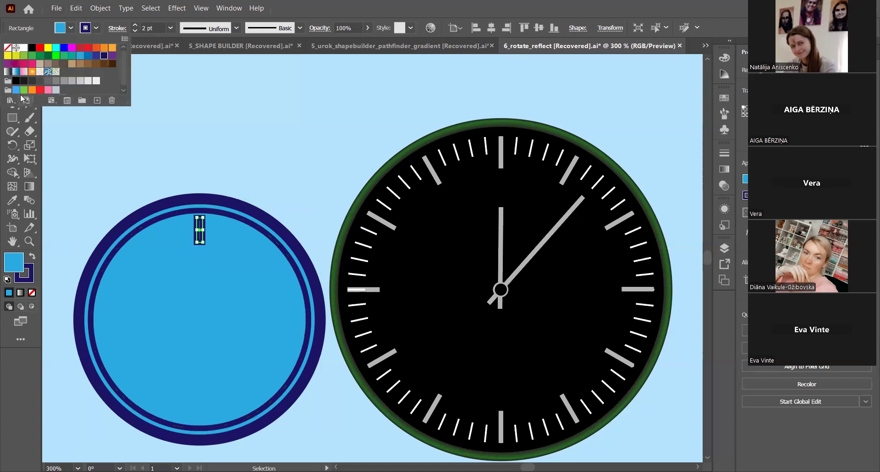
{"action": "left_click", "coordinate": [32, 292]}
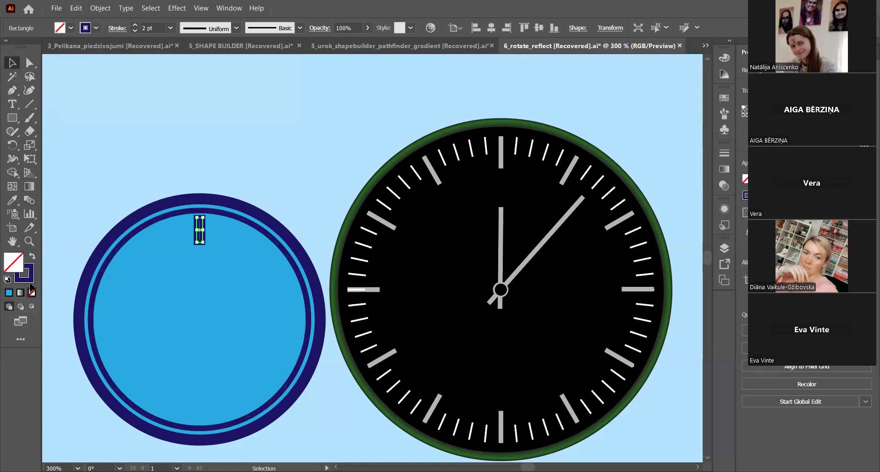
{"action": "left_click", "coordinate": [32, 256]}
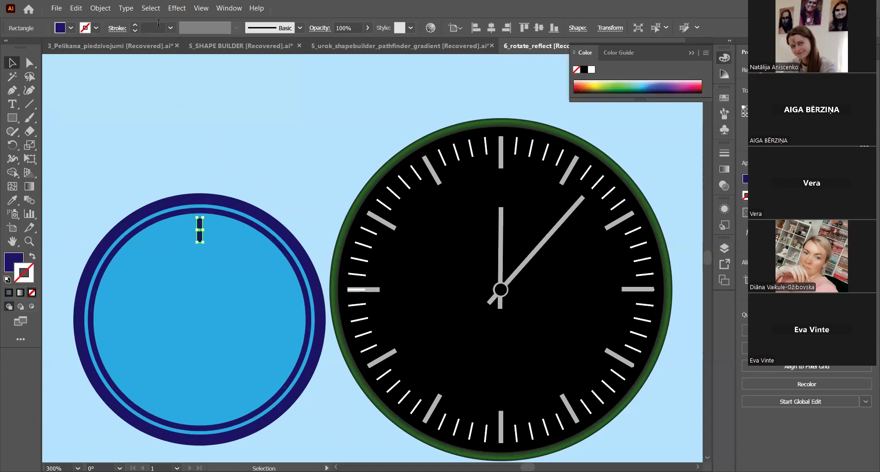
{"action": "left_click", "coordinate": [71, 28]}
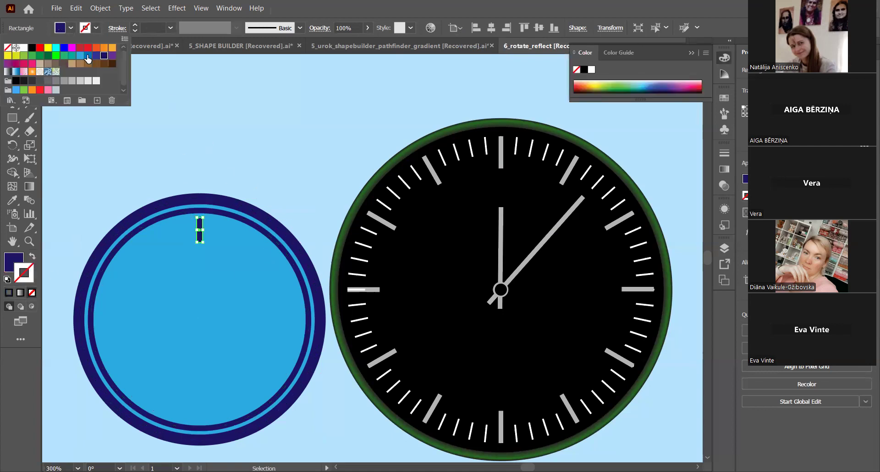
{"action": "left_click", "coordinate": [96, 55]}
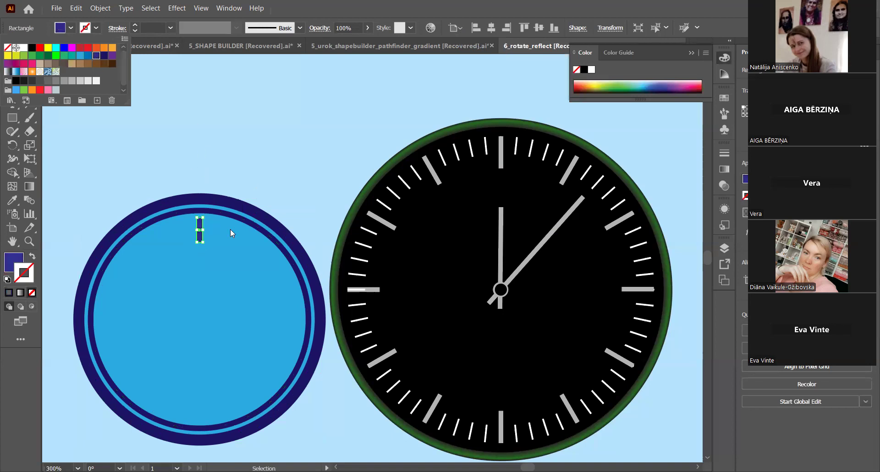
Step: Shorten the indigo hour mark by raising its lower edge
{"action": "scroll", "coordinate": [200, 236], "scroll_direction": "up", "scroll_amount": 7}
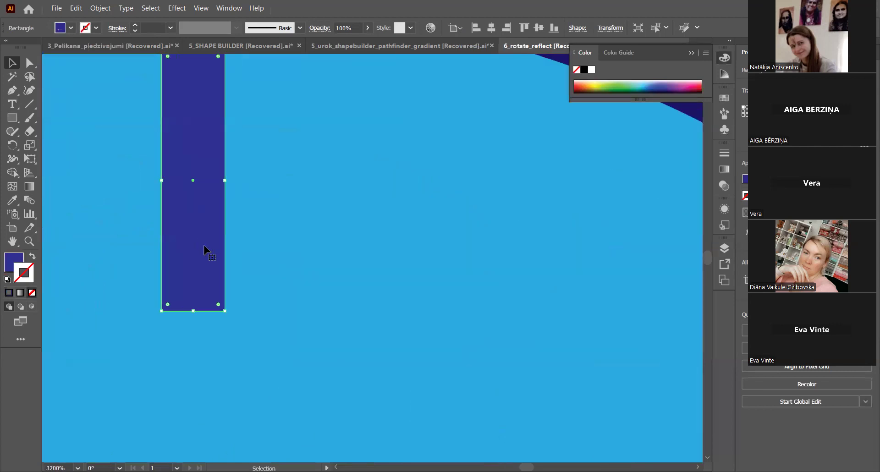
{"action": "left_click_drag", "start_coordinate": [193, 310], "coordinate": [192, 233]}
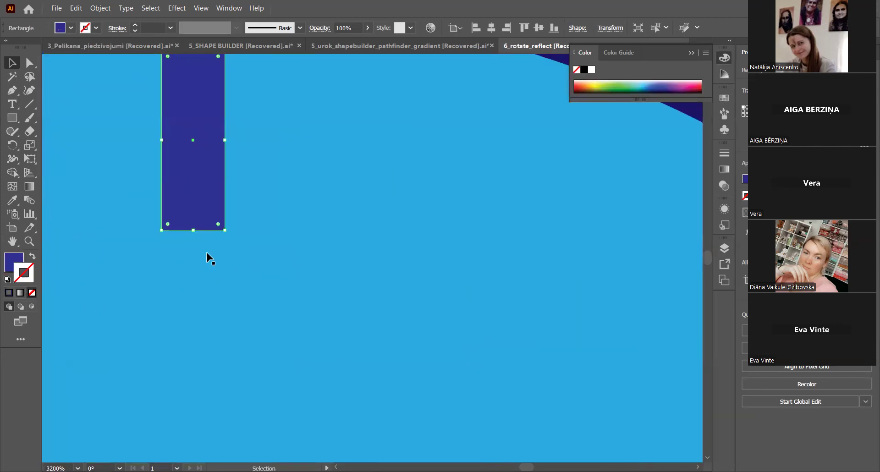
{"action": "scroll", "coordinate": [209, 257], "scroll_direction": "down", "scroll_amount": 1}
{"action": "scroll", "coordinate": [211, 243], "scroll_direction": "down", "scroll_amount": 1}
{"action": "scroll", "coordinate": [232, 211], "scroll_direction": "down", "scroll_amount": 6}
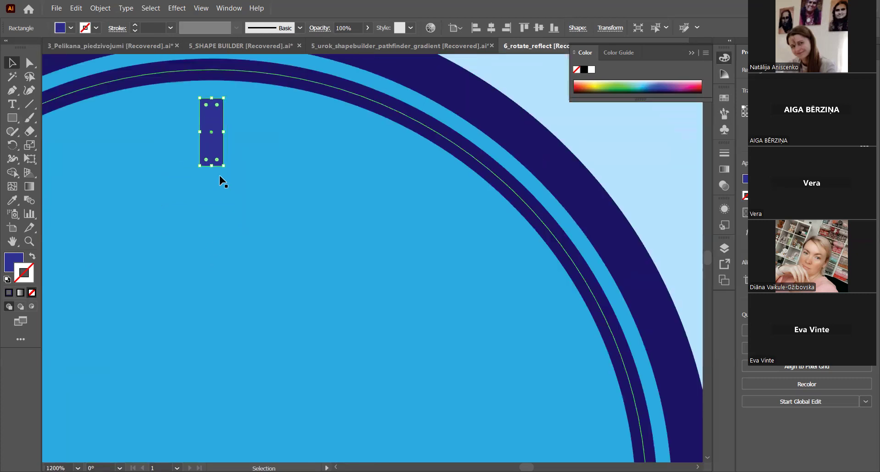
{"action": "scroll", "coordinate": [208, 181], "scroll_direction": "down", "scroll_amount": 1}
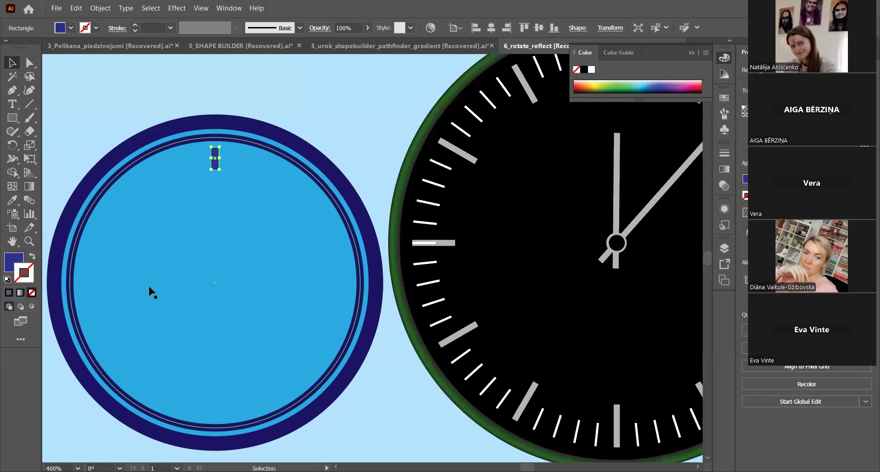
Step: Make a copy of the hour mark rotated 30° around the centre of the blue dial
{"action": "scroll", "coordinate": [158, 290], "scroll_direction": "down", "scroll_amount": 1}
{"action": "scroll", "coordinate": [158, 336], "scroll_direction": "down", "scroll_amount": 2}
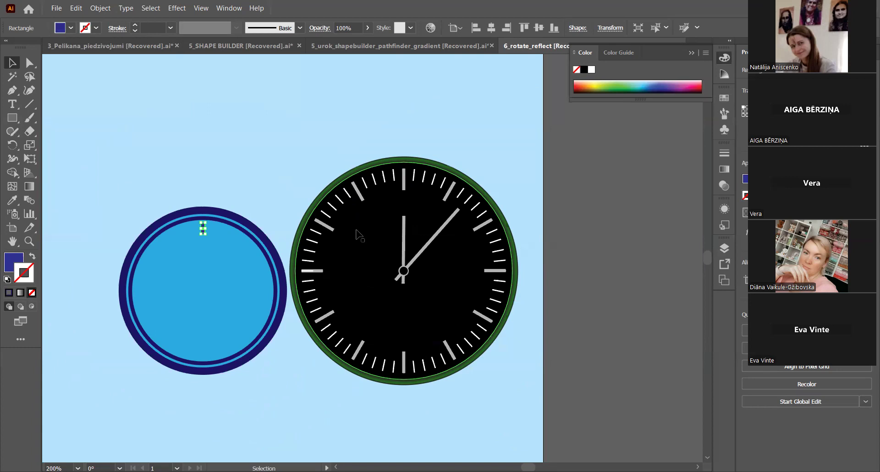
{"action": "left_click", "coordinate": [13, 146]}
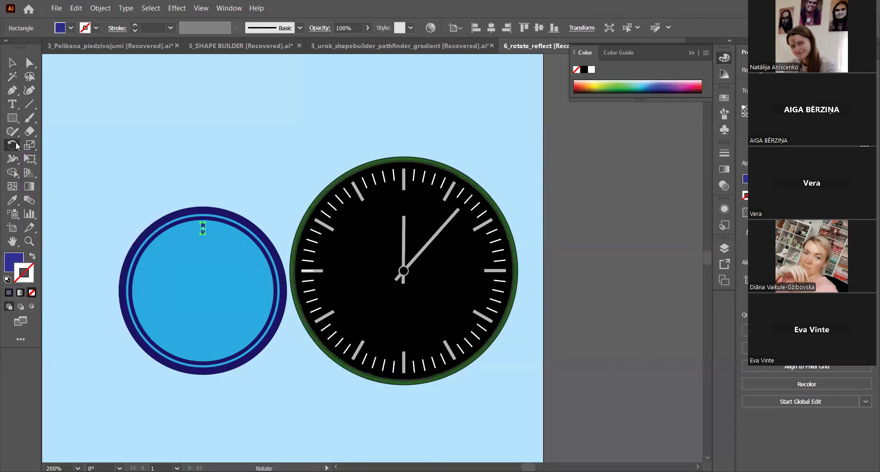
{"action": "left_click", "coordinate": [203, 290], "text": "alt"}
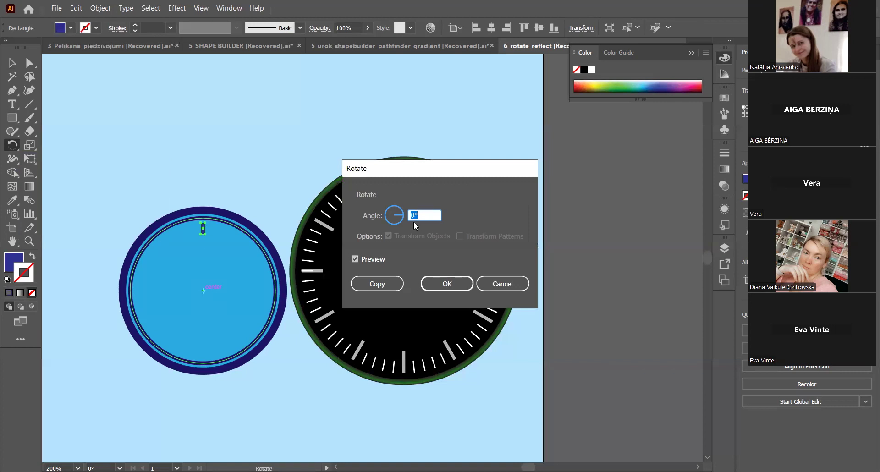
{"action": "type", "text": "30"}
{"action": "left_click", "coordinate": [375, 286]}
Step: Repeat the rotated copy around the blue dial to complete all twelve hour marks, and deselect them
{"action": "key", "text": "ctrl+d"}
{"action": "key", "text": "ctrl+d"}
{"action": "key", "text": "ctrl+d"}
{"action": "key", "text": "ctrl+d"}
{"action": "key", "text": "ctrl+d"}
{"action": "key", "text": "ctrl+d"}
{"action": "key", "text": "ctrl+d"}
{"action": "key", "text": "ctrl+d"}
{"action": "key", "text": "ctrl+d"}
{"action": "key", "text": "ctrl+d"}
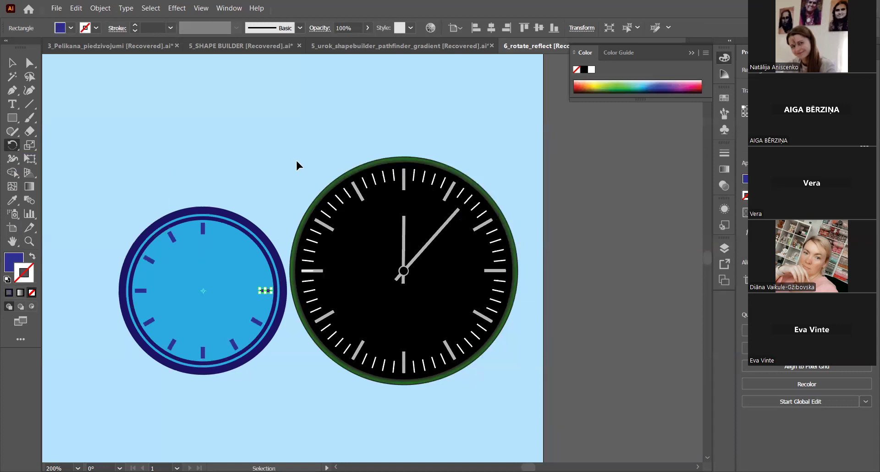
{"action": "left_click", "coordinate": [11, 63]}
{"action": "left_click", "coordinate": [174, 143]}
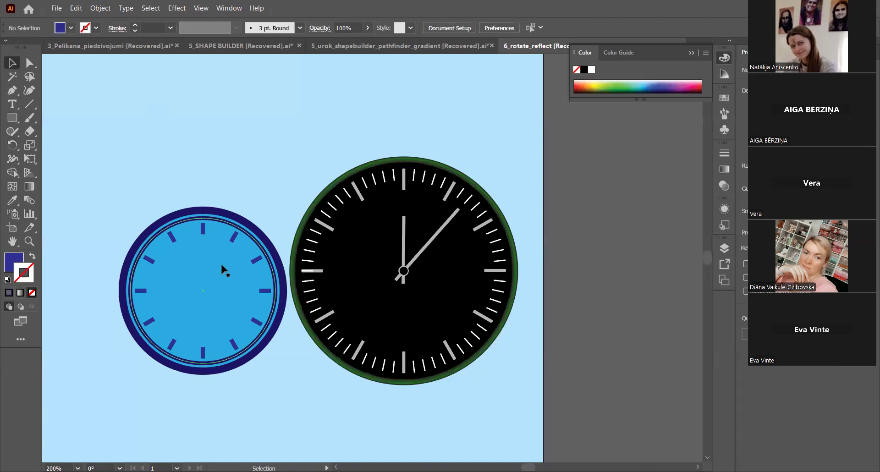
Step: Show the document's layers and expand the House layer to list its objects
{"action": "left_click_drag", "start_coordinate": [113, 230], "coordinate": [133, 170]}
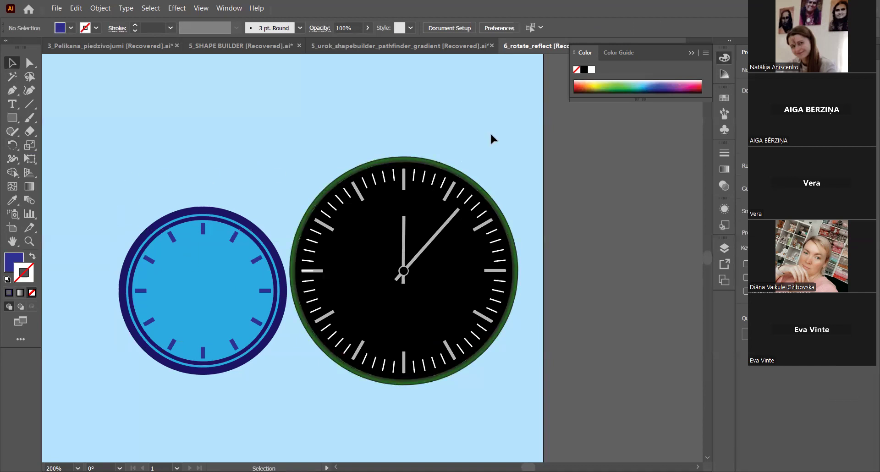
{"action": "left_click", "coordinate": [229, 8]}
{"action": "left_click", "coordinate": [275, 311]}
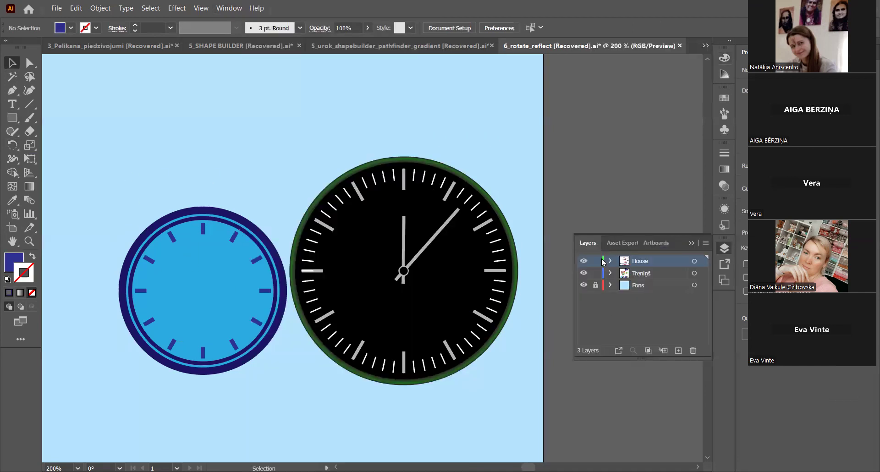
{"action": "left_click", "coordinate": [611, 261]}
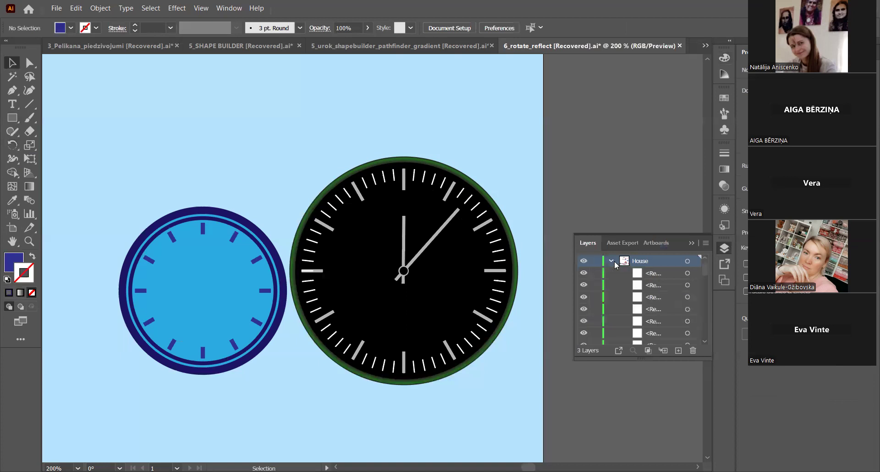
Step: Try to select all twelve hour mark rectangles through their entries in the House layer
{"action": "left_click", "coordinate": [660, 273]}
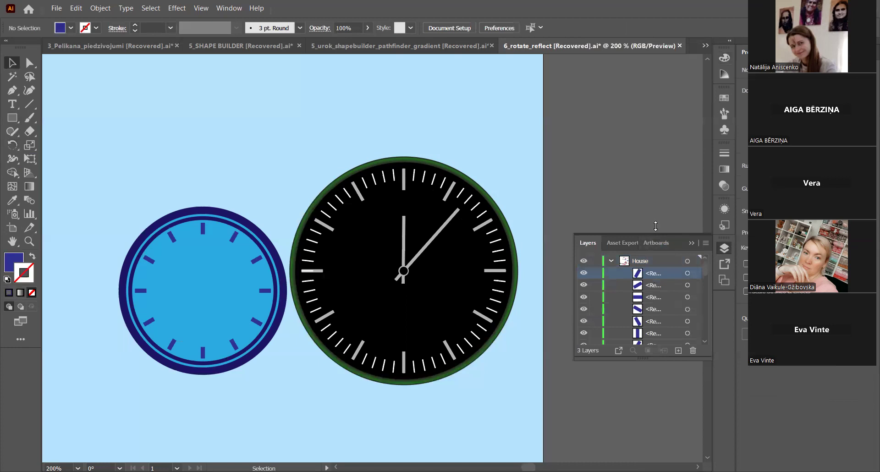
{"action": "left_click", "coordinate": [663, 394], "text": "shift"}
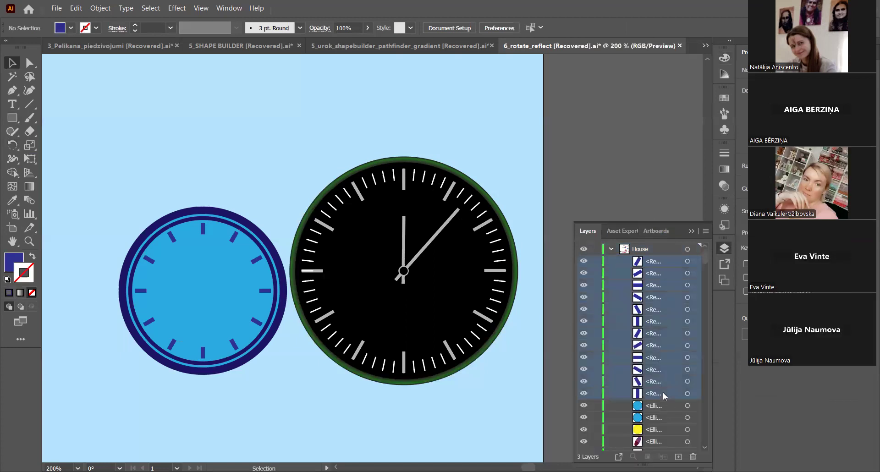
{"action": "left_click", "coordinate": [663, 260]}
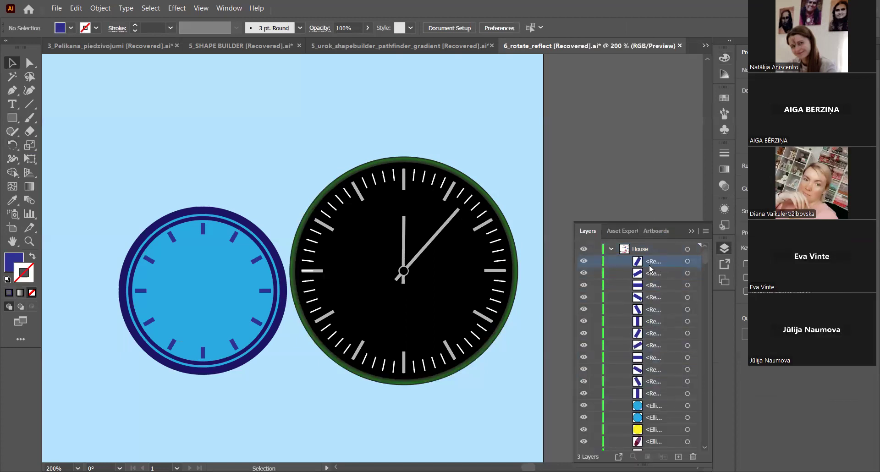
{"action": "left_click", "coordinate": [660, 393], "text": "shift"}
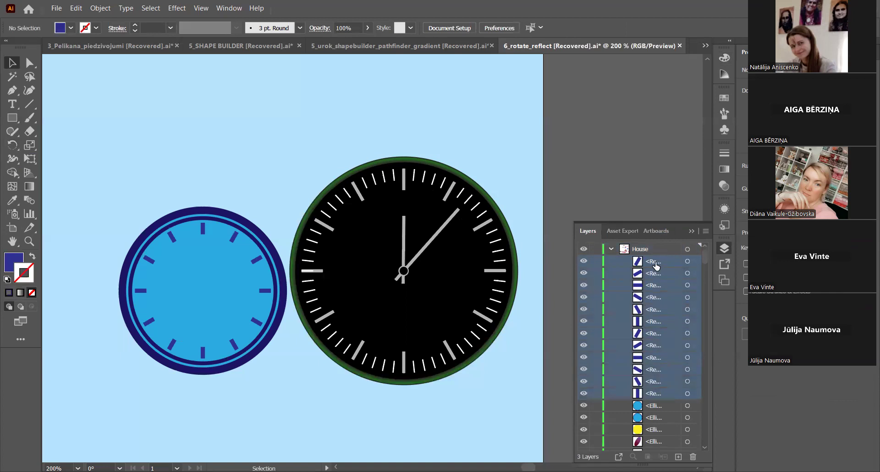
{"action": "left_click", "coordinate": [695, 262]}
{"action": "left_click", "coordinate": [695, 273]}
{"action": "left_click", "coordinate": [695, 285]}
{"action": "left_click", "coordinate": [695, 261]}
{"action": "left_click", "coordinate": [695, 274]}
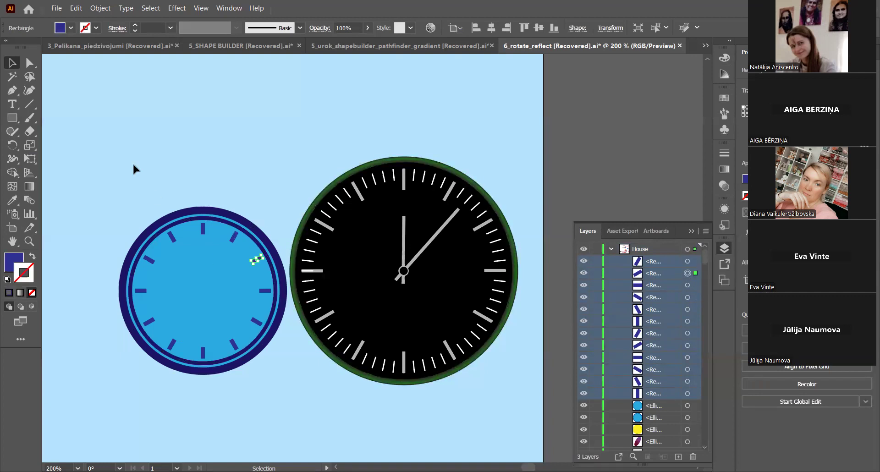
Step: Select all twelve hour marks on the blue dial without its circles, group them and deselect
{"action": "left_click_drag", "start_coordinate": [101, 232], "coordinate": [257, 353]}
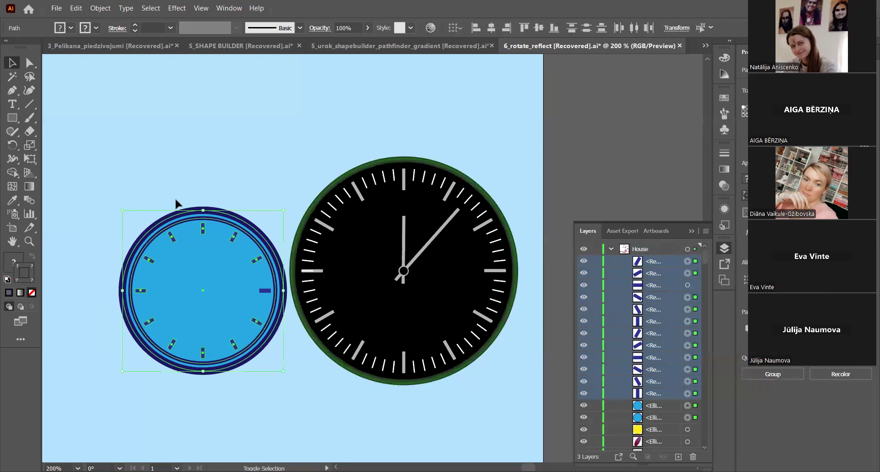
{"action": "left_click", "coordinate": [186, 222], "text": "shift"}
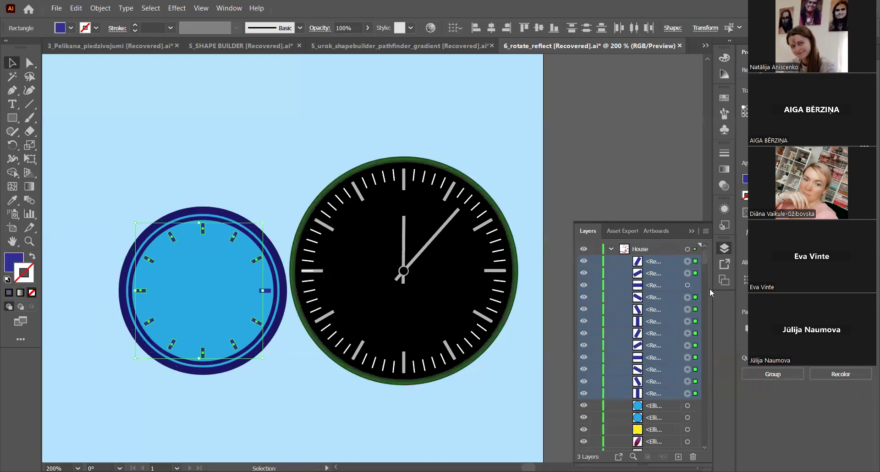
{"action": "left_click", "coordinate": [265, 291], "text": "shift"}
{"action": "scroll", "coordinate": [265, 291], "scroll_direction": "up", "scroll_amount": 5}
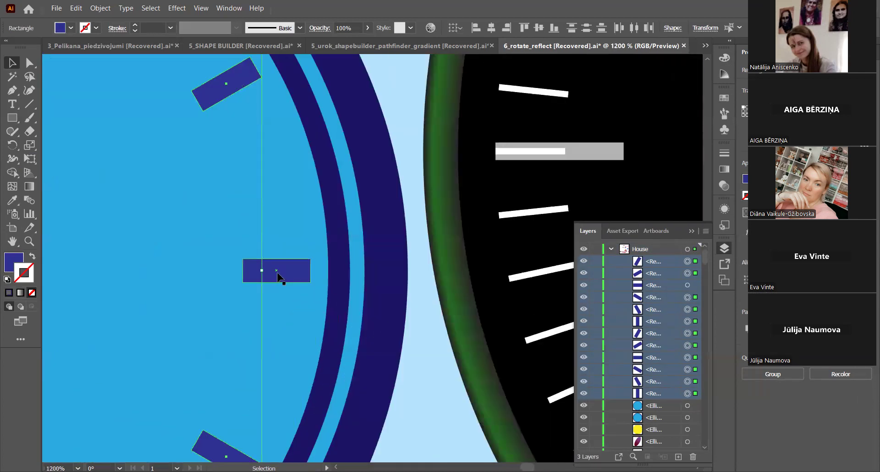
{"action": "scroll", "coordinate": [348, 278], "scroll_direction": "down", "scroll_amount": 2}
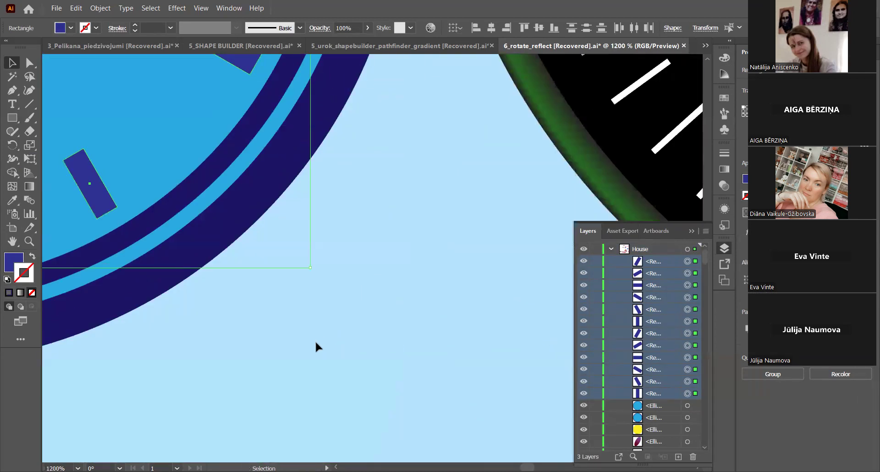
{"action": "scroll", "coordinate": [320, 340], "scroll_direction": "down", "scroll_amount": 2}
{"action": "scroll", "coordinate": [330, 347], "scroll_direction": "down", "scroll_amount": 1}
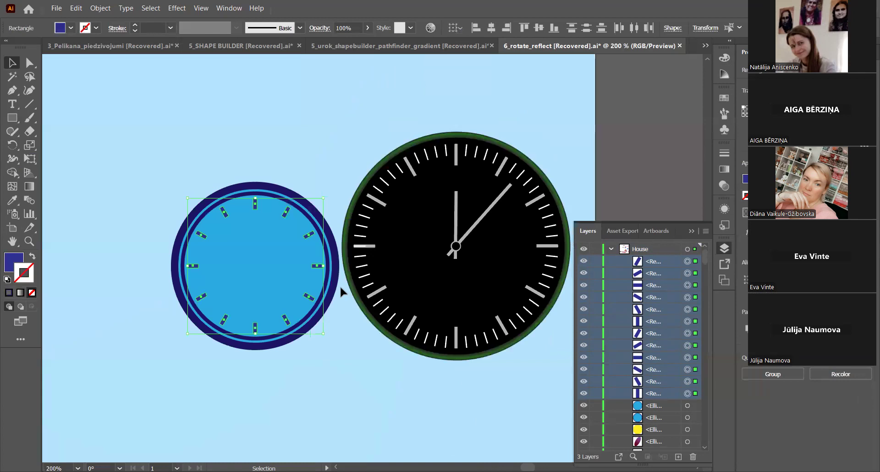
{"action": "key", "text": "ctrl+g"}
{"action": "left_click", "coordinate": [344, 288]}
Step: Group the two circles of the blue dial and deselect them
{"action": "scroll", "coordinate": [248, 172], "scroll_direction": "up", "scroll_amount": 3}
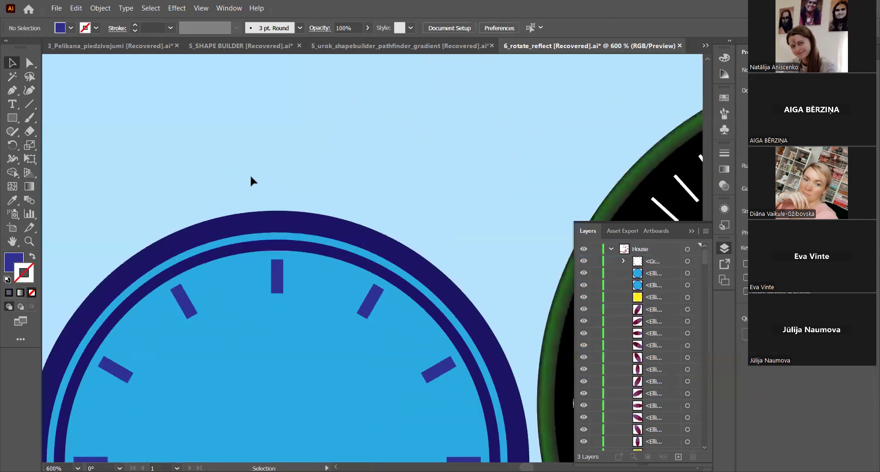
{"action": "left_click", "coordinate": [227, 268]}
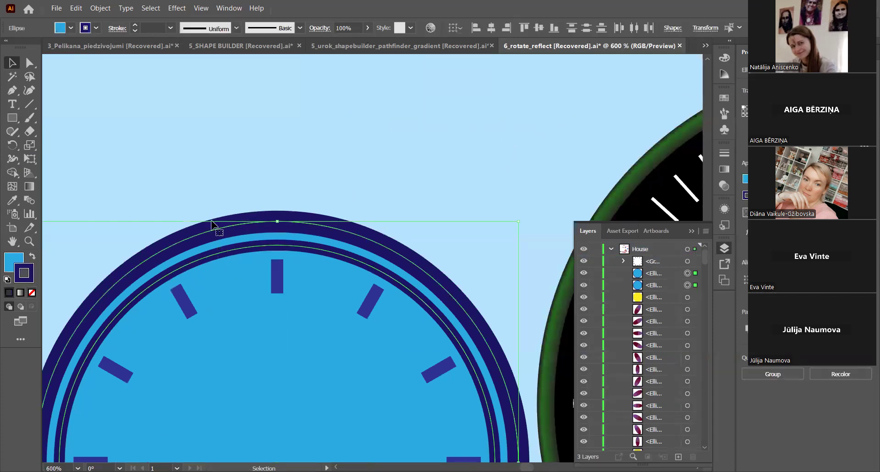
{"action": "key", "text": "ctrl+g"}
{"action": "scroll", "coordinate": [362, 237], "scroll_direction": "down", "scroll_amount": 2}
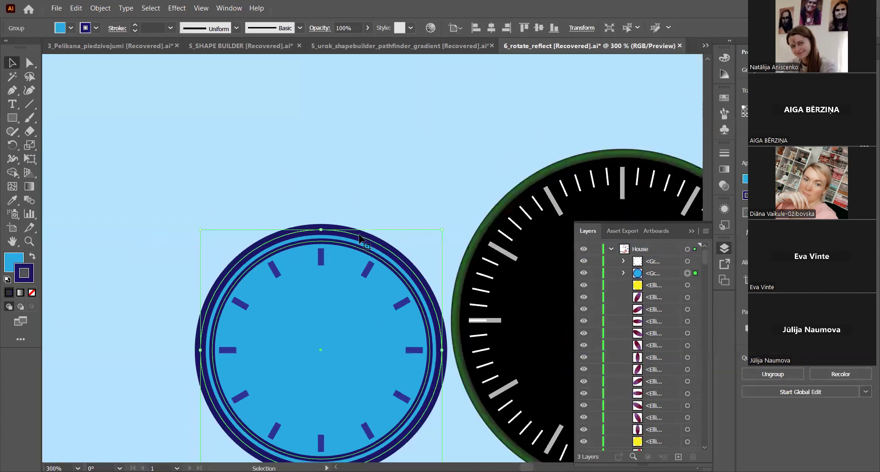
{"action": "left_click", "coordinate": [362, 175]}
Step: Draw a small, narrow rectangle down from the top centre of the twelve o'clock hour mark
{"action": "scroll", "coordinate": [324, 205], "scroll_direction": "down", "scroll_amount": 2}
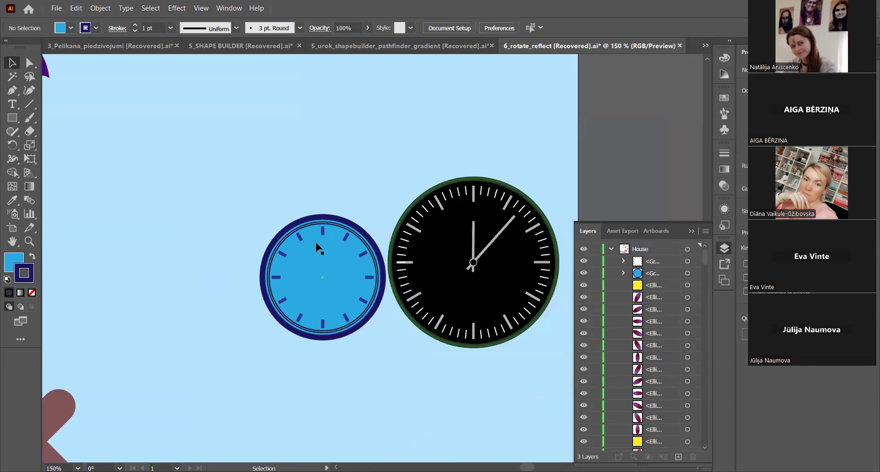
{"action": "scroll", "coordinate": [317, 247], "scroll_direction": "up", "scroll_amount": 2}
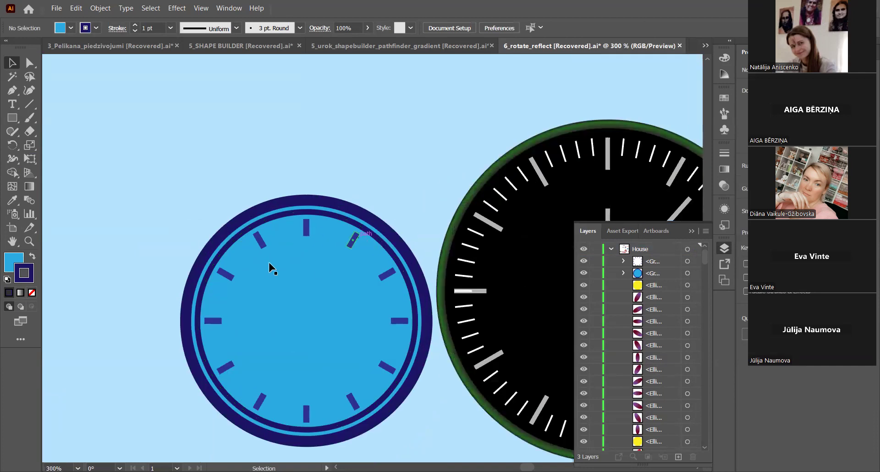
{"action": "scroll", "coordinate": [270, 269], "scroll_direction": "down", "scroll_amount": 1}
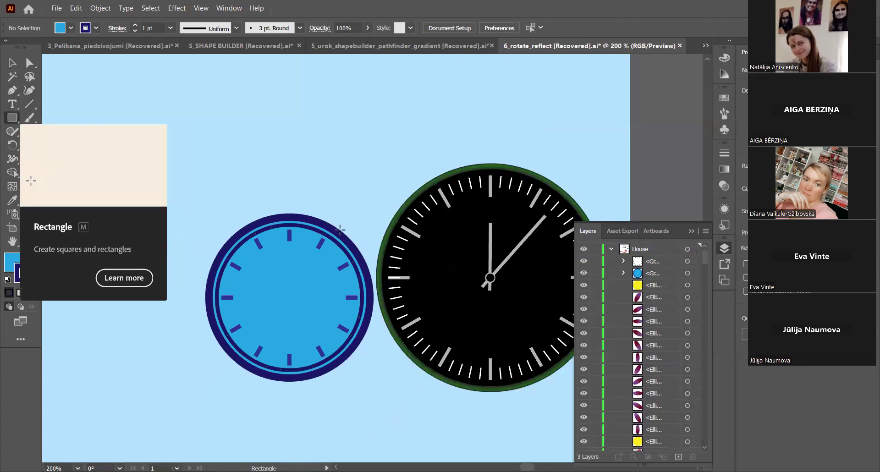
{"action": "left_click", "coordinate": [13, 118]}
{"action": "scroll", "coordinate": [314, 212], "scroll_direction": "up", "scroll_amount": 4}
{"action": "scroll", "coordinate": [314, 211], "scroll_direction": "up", "scroll_amount": 3}
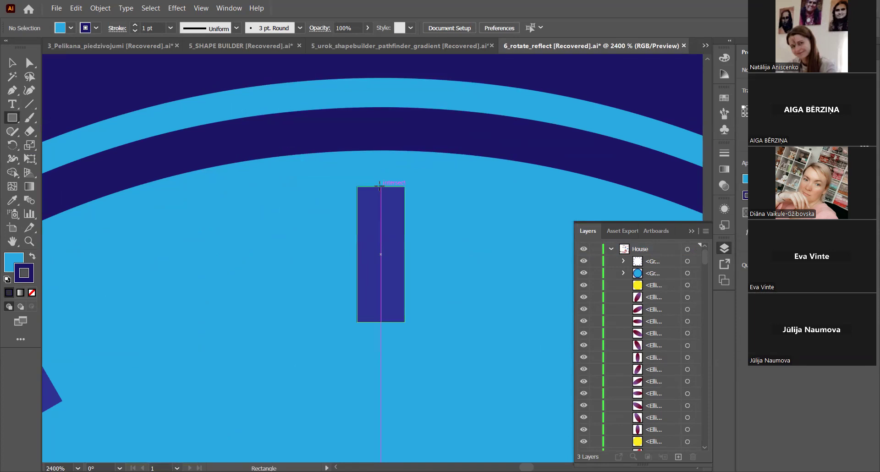
{"action": "left_click_drag", "start_coordinate": [380, 187], "coordinate": [382, 222]}
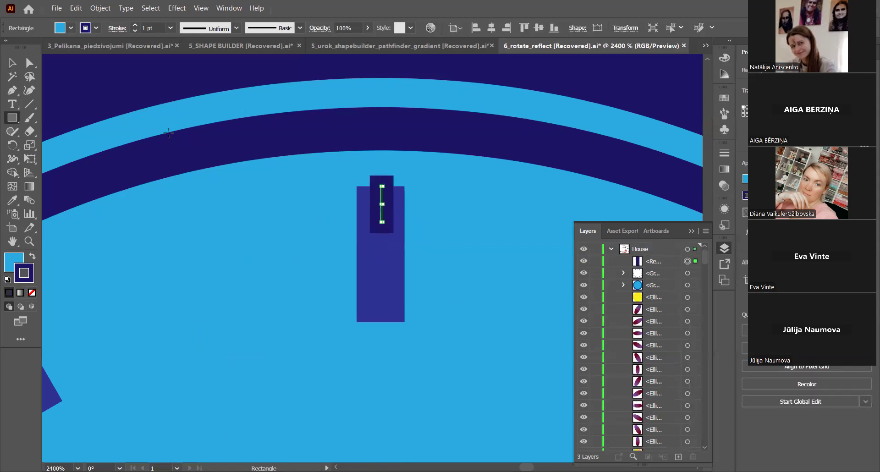
Step: Fill the small rectangle with a green swatch and remove its stroke
{"action": "left_click", "coordinate": [72, 29]}
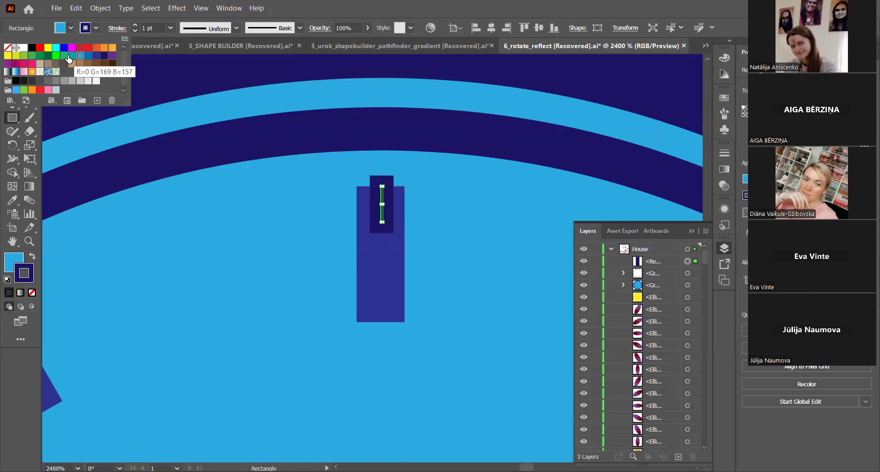
{"action": "left_click", "coordinate": [65, 55]}
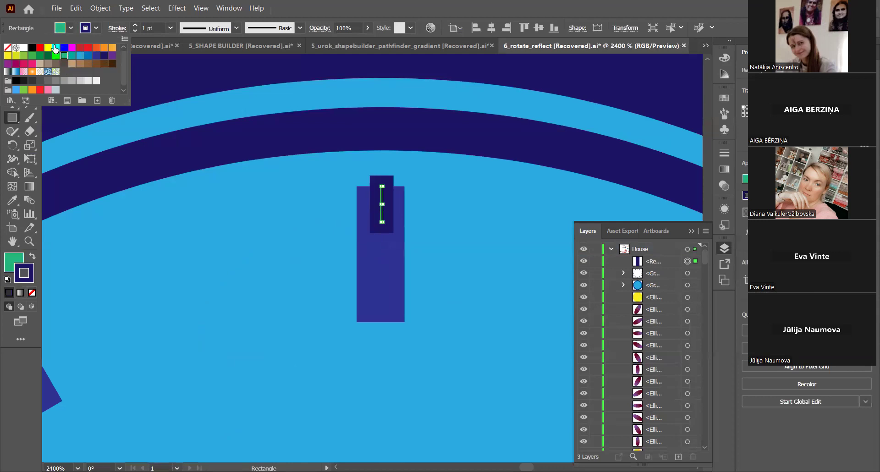
{"action": "left_click", "coordinate": [98, 28]}
{"action": "left_click", "coordinate": [100, 28]}
{"action": "left_click", "coordinate": [8, 48]}
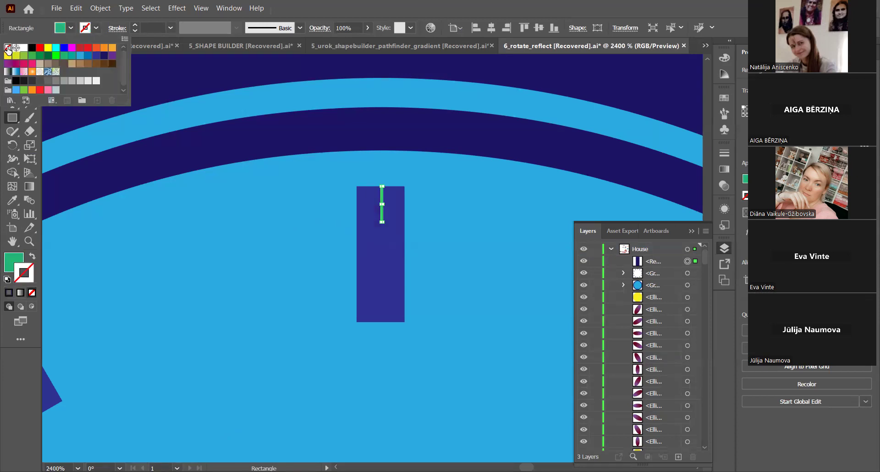
Step: Widen and lengthen the green rectangle into a minute mark centred on the upper part of the twelve o'clock hour mark
{"action": "left_click", "coordinate": [387, 208]}
{"action": "mouse_move", "coordinate": [387, 203]}
{"action": "left_mouse_down"}
{"action": "mouse_move", "coordinate": [381, 223]}
{"action": "mouse_move", "coordinate": [390, 246]}
{"action": "left_mouse_up"}
{"action": "key", "text": "v"}
{"action": "key", "text": "ctrl+z"}
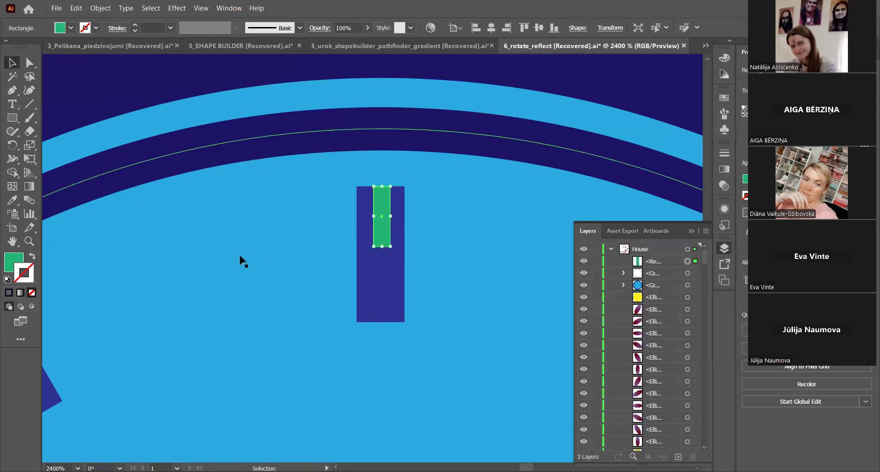
Step: Set the centre of the blue dial as the rotation centre for the green minute mark, without applying the 30° rotation
{"action": "scroll", "coordinate": [250, 209], "scroll_direction": "down", "scroll_amount": 2}
{"action": "scroll", "coordinate": [251, 209], "scroll_direction": "down", "scroll_amount": 3}
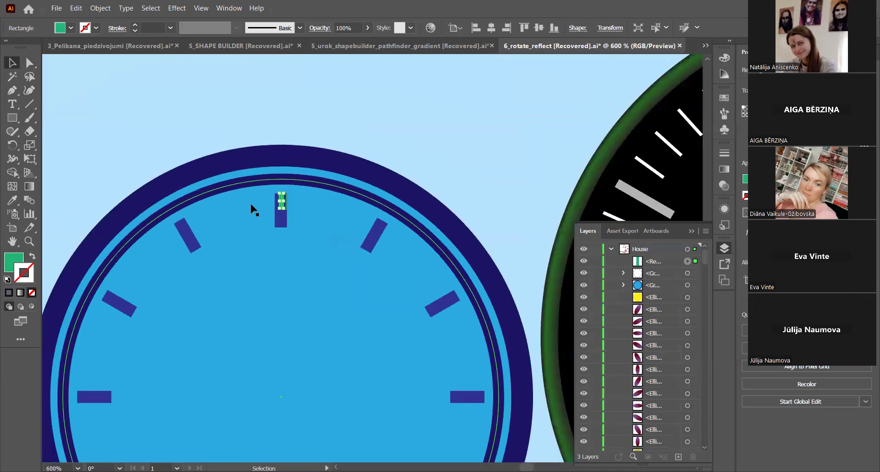
{"action": "left_click", "coordinate": [13, 145]}
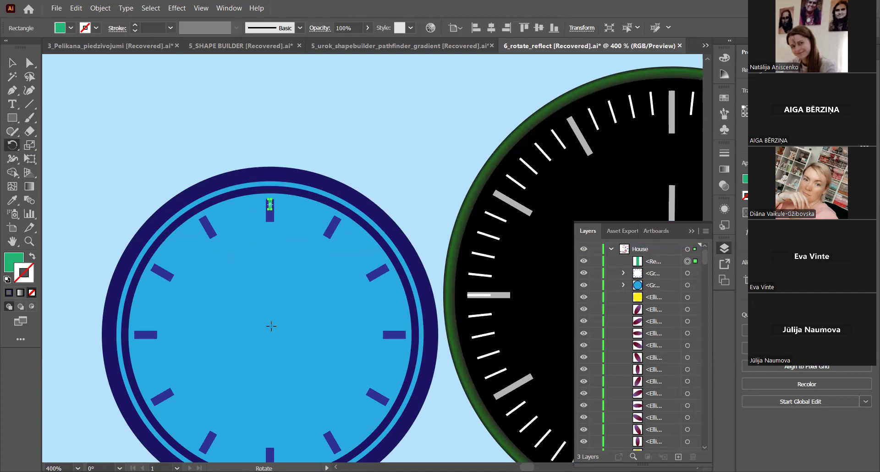
{"action": "scroll", "coordinate": [275, 323], "scroll_direction": "down", "scroll_amount": 1}
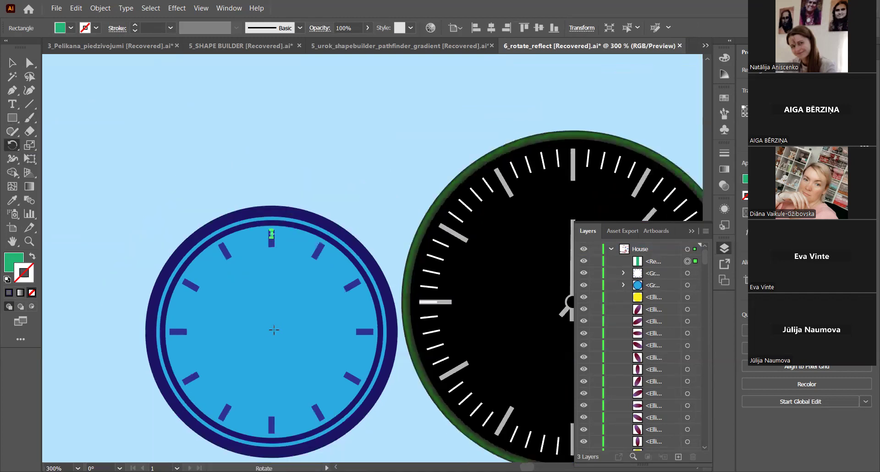
{"action": "scroll", "coordinate": [273, 327], "scroll_direction": "up", "scroll_amount": 1}
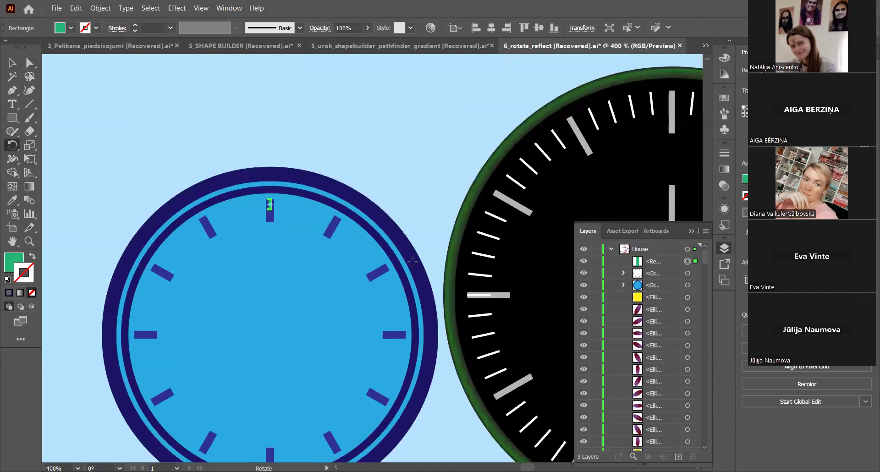
{"action": "left_click", "coordinate": [270, 332], "text": "alt"}
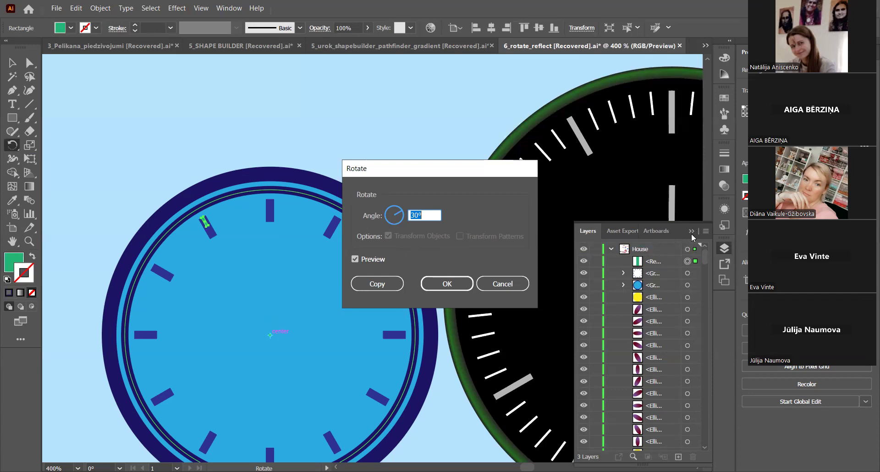
{"action": "left_click", "coordinate": [502, 284]}
Step: Detach the Asset Export panel from the Layers group and move it clear of both clocks
{"action": "left_click_drag", "start_coordinate": [588, 231], "coordinate": [626, 230]}
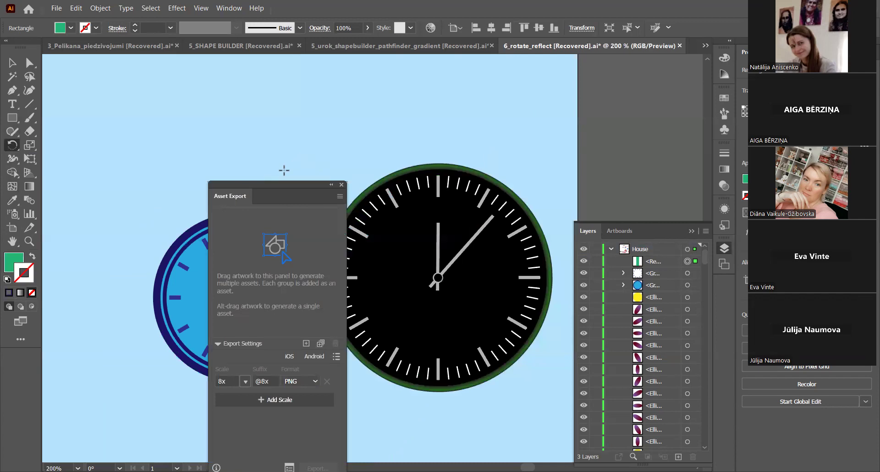
{"action": "left_click_drag", "start_coordinate": [696, 149], "coordinate": [695, 146]}
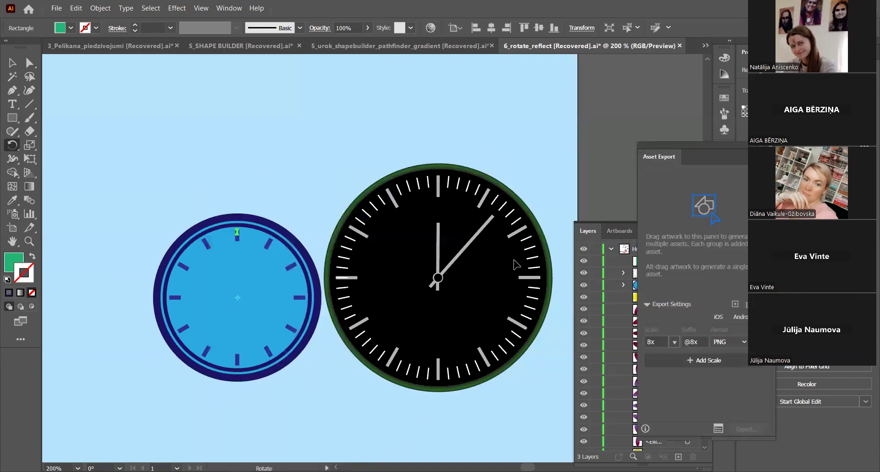
Step: Make a copy of the green minute mark rotated 6° around the centre of the blue dial
{"action": "key", "text": "Return"}
{"action": "type", "text": "6"}
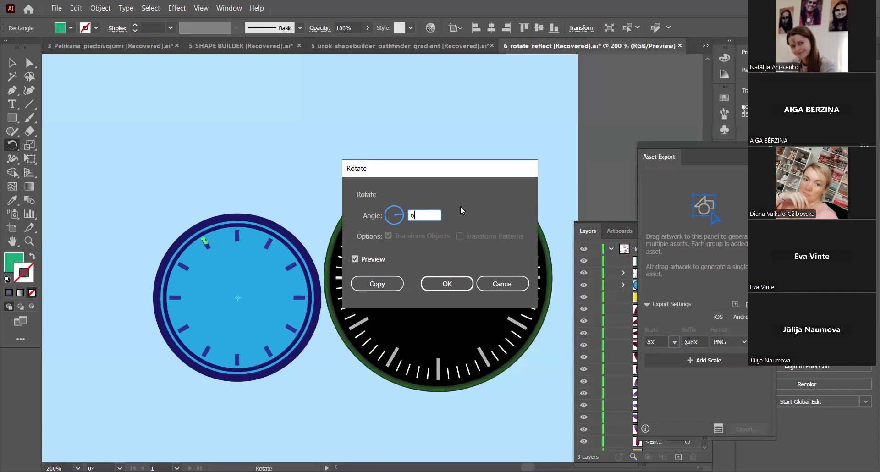
{"action": "left_click", "coordinate": [385, 286]}
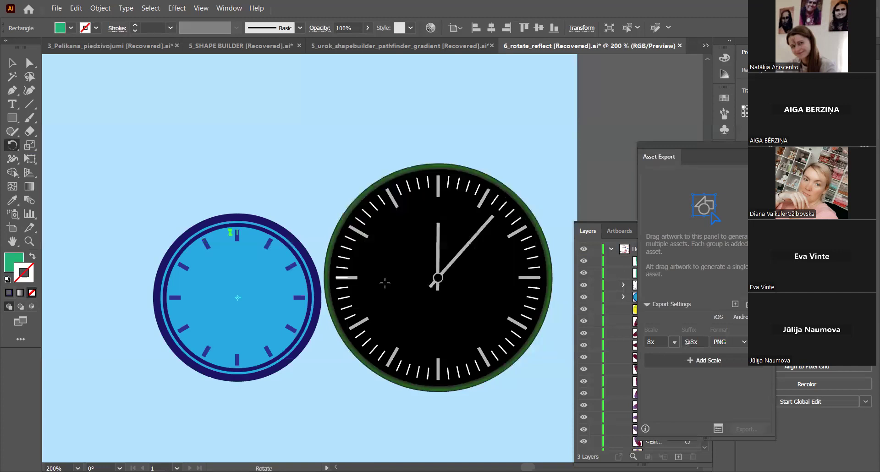
Step: Repeat the 6° rotated copy of the green minute mark until the marks complete the full circle of the blue dial
{"action": "key", "text": "ctrl+d"}
{"action": "key", "text": "ctrl+d"}
{"action": "key", "text": "ctrl+d"}
{"action": "key", "text": "ctrl+d"}
{"action": "key", "text": "ctrl+d"}
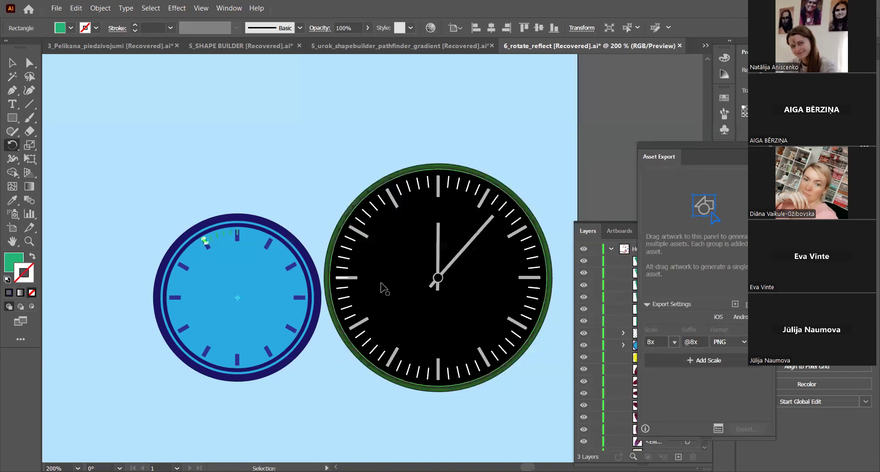
{"action": "key", "text": "ctrl+d"}
{"action": "key", "text": "ctrl+d"}
{"action": "key", "text": "ctrl+d"}
{"action": "key", "text": "ctrl+d"}
{"action": "key", "text": "ctrl+d"}
{"action": "key", "text": "ctrl+d"}
{"action": "key", "text": "ctrl+d"}
{"action": "key", "text": "ctrl+d"}
{"action": "key", "text": "ctrl+d"}
{"action": "key", "text": "ctrl+d"}
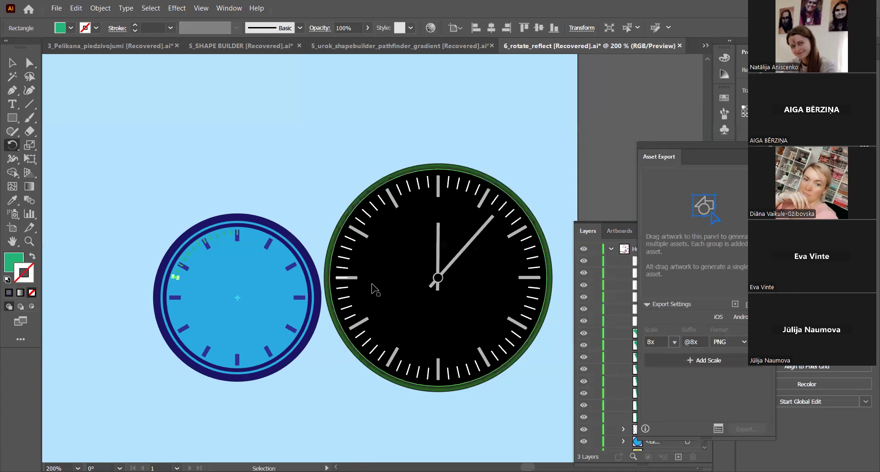
{"action": "key", "text": "ctrl+d"}
{"action": "key", "text": "ctrl+d"}
{"action": "key", "text": "ctrl+d"}
{"action": "key", "text": "ctrl+d"}
{"action": "key", "text": "ctrl+d"}
{"action": "key", "text": "ctrl+d"}
{"action": "key", "text": "ctrl+d"}
{"action": "key", "text": "ctrl+d"}
{"action": "key", "text": "ctrl+d"}
{"action": "key", "text": "ctrl+d"}
{"action": "key", "text": "ctrl+d"}
{"action": "key", "text": "ctrl+d"}
{"action": "key", "text": "ctrl+d"}
{"action": "key", "text": "ctrl+d"}
{"action": "key", "text": "ctrl+d"}
{"action": "key", "text": "ctrl+d"}
{"action": "key", "text": "ctrl+d"}
{"action": "key", "text": "ctrl+d"}
{"action": "key", "text": "ctrl+d"}
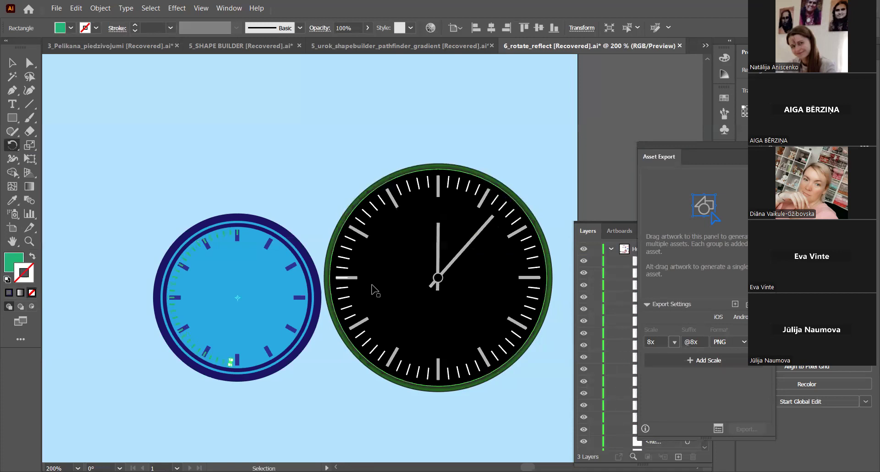
{"action": "key", "text": "ctrl+d"}
{"action": "key", "text": "ctrl+d"}
{"action": "key", "text": "ctrl+d"}
{"action": "key", "text": "ctrl+d"}
{"action": "key", "text": "ctrl+d"}
{"action": "key", "text": "ctrl+d"}
{"action": "key", "text": "ctrl+d"}
{"action": "key", "text": "ctrl+d"}
{"action": "key", "text": "ctrl+d"}
{"action": "key", "text": "ctrl+d"}
{"action": "key", "text": "ctrl+d"}
{"action": "key", "text": "ctrl+d"}
{"action": "key", "text": "ctrl+d"}
{"action": "key", "text": "ctrl+d"}
{"action": "key", "text": "ctrl+d"}
{"action": "key", "text": "ctrl+d"}
{"action": "key", "text": "ctrl+d"}
{"action": "key", "text": "ctrl+d"}
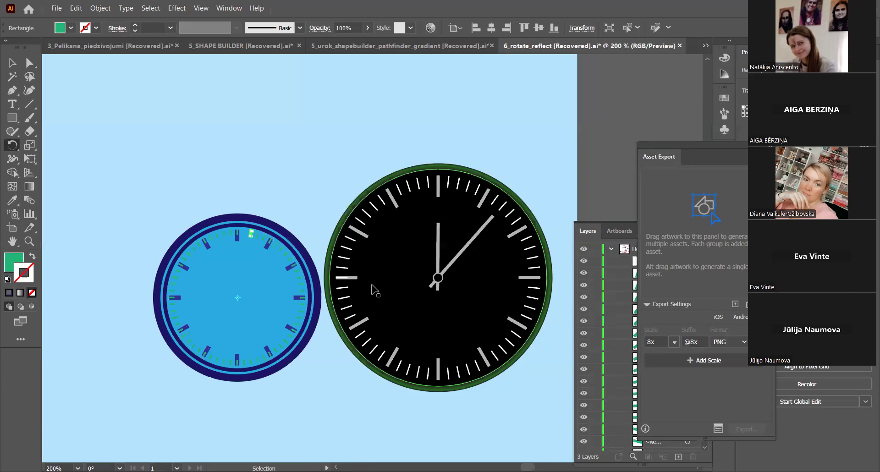
{"action": "left_click", "coordinate": [12, 62]}
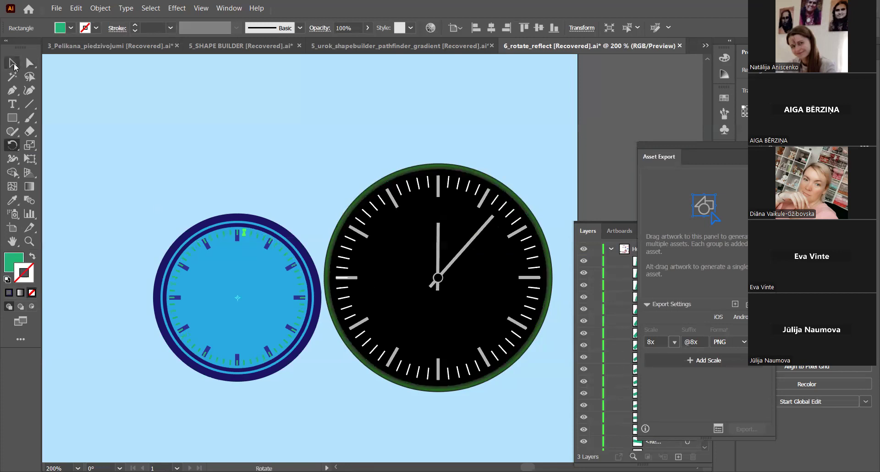
{"action": "left_click", "coordinate": [269, 190]}
Step: Delete the green minute marks that overlap the twelve, eleven, one and two o'clock hour marks
{"action": "scroll", "coordinate": [243, 227], "scroll_direction": "up", "scroll_amount": 3}
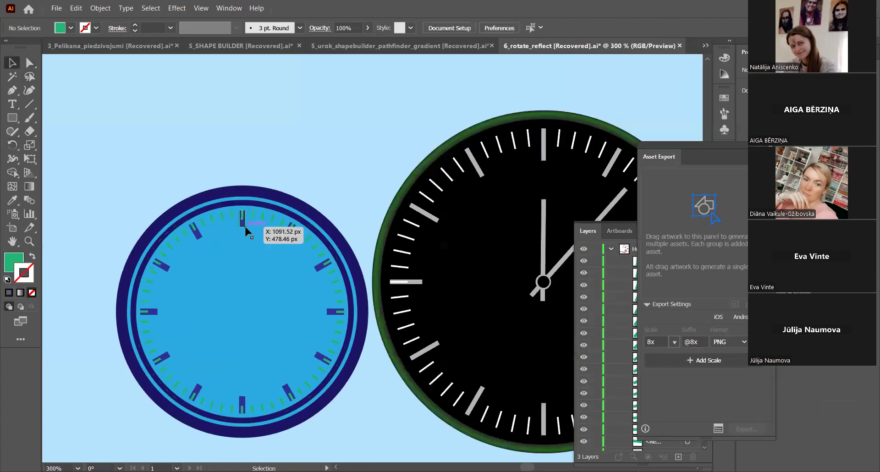
{"action": "left_click", "coordinate": [237, 199]}
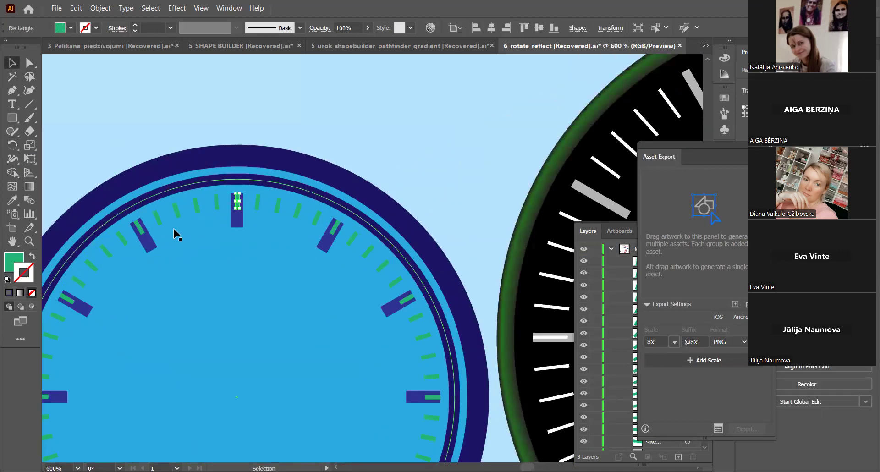
{"action": "key", "text": "Delete"}
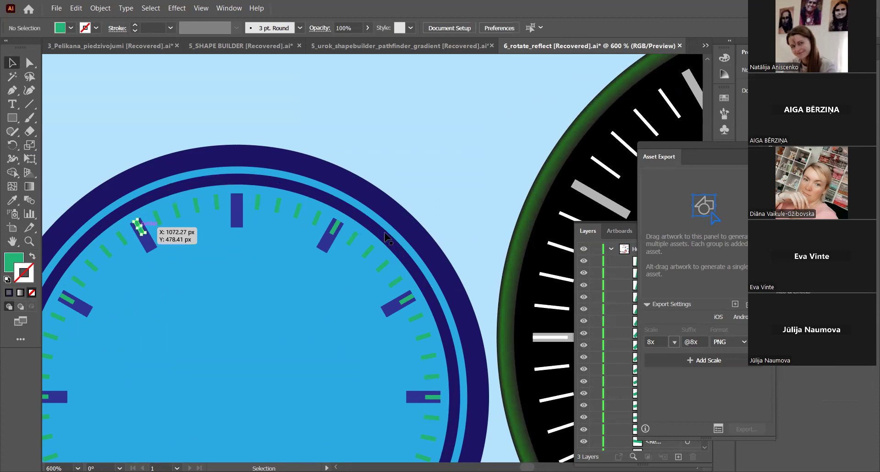
{"action": "left_click", "coordinate": [335, 228]}
{"action": "key", "text": "Delete"}
{"action": "left_click", "coordinate": [407, 298]}
{"action": "key", "text": "Delete"}
{"action": "left_click", "coordinate": [433, 397]}
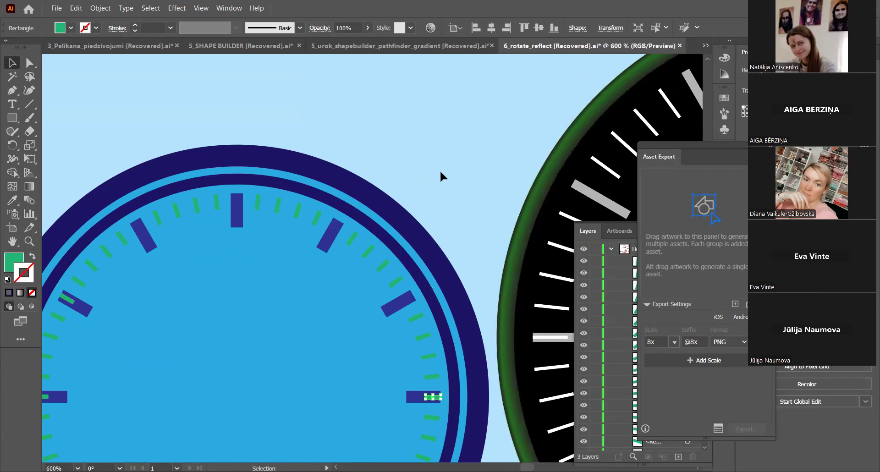
Step: Delete the green minute marks over the ten and nine o'clock hour marks, keeping the group of hour marks intact
{"action": "scroll", "coordinate": [439, 169], "scroll_direction": "down", "scroll_amount": 1}
{"action": "left_click", "coordinate": [310, 201]}
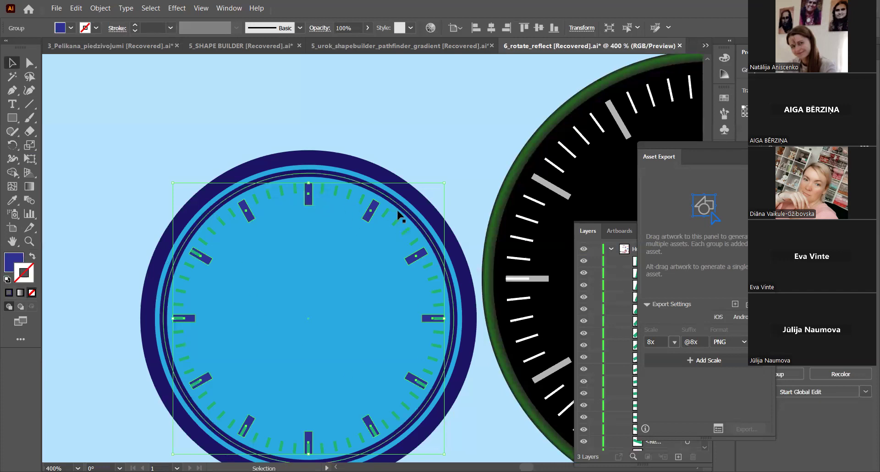
{"action": "key", "text": "a"}
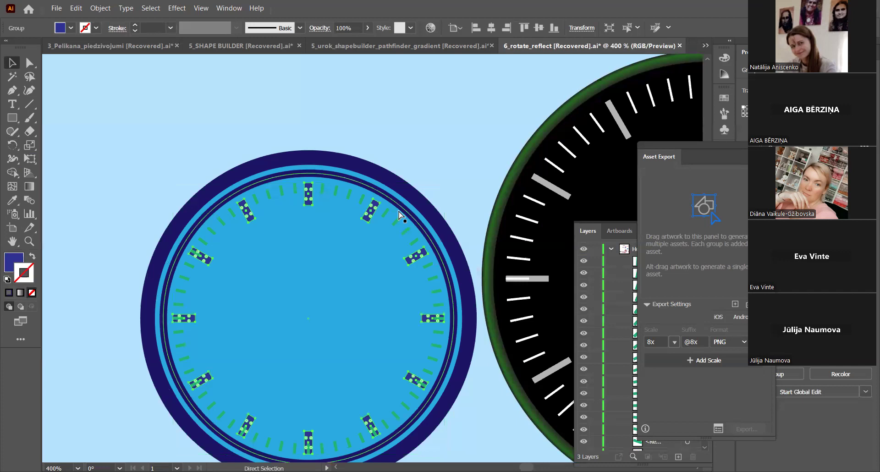
{"action": "key", "text": "Delete"}
{"action": "key", "text": "ctrl+z"}
{"action": "key", "text": "v"}
{"action": "left_click", "coordinate": [463, 174]}
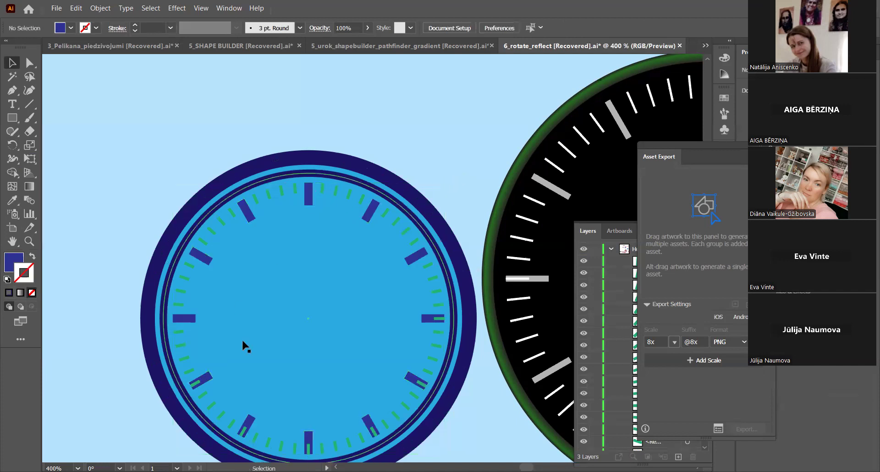
Step: Delete the remaining green minute marks that overlap the hour marks from eight down to three o'clock
{"action": "left_click", "coordinate": [196, 384]}
{"action": "left_click_drag", "start_coordinate": [247, 393], "coordinate": [244, 428]}
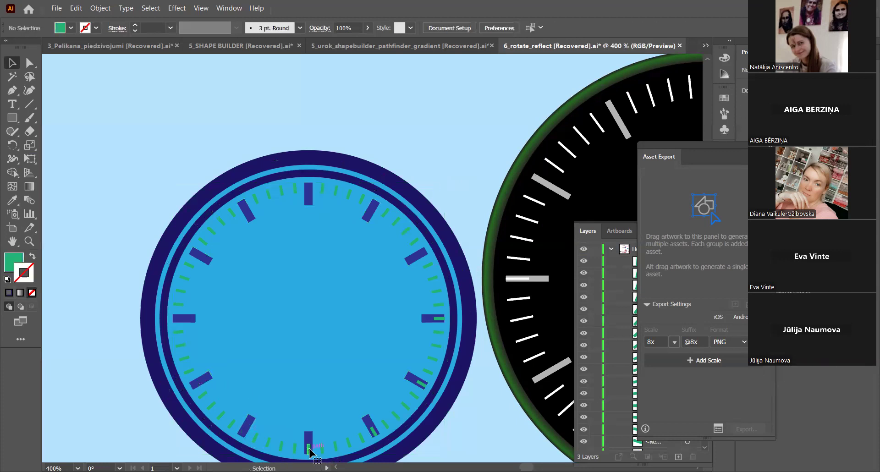
{"action": "mouse_move", "coordinate": [370, 425]}
{"action": "left_mouse_down"}
{"action": "mouse_move", "coordinate": [426, 378]}
{"action": "mouse_move", "coordinate": [423, 386]}
{"action": "mouse_move", "coordinate": [459, 329]}
{"action": "mouse_move", "coordinate": [443, 322]}
{"action": "left_mouse_up"}
{"action": "left_click", "coordinate": [443, 320]}
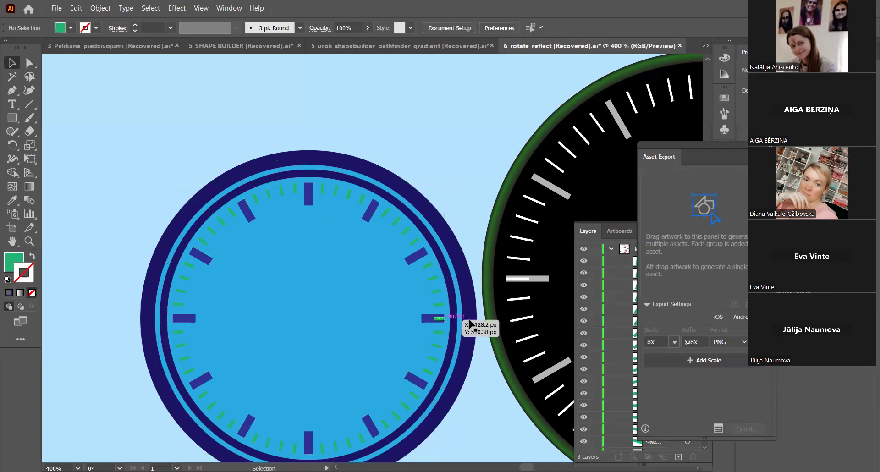
{"action": "key", "text": "Delete"}
Step: Change the fill of the double-ringed dial group to light grey R=204 G=204 B=204
{"action": "left_click", "coordinate": [351, 266]}
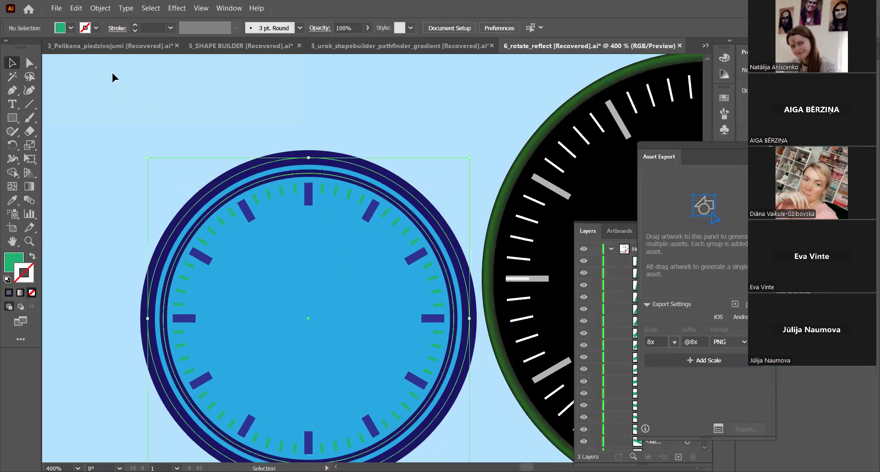
{"action": "left_click", "coordinate": [70, 30]}
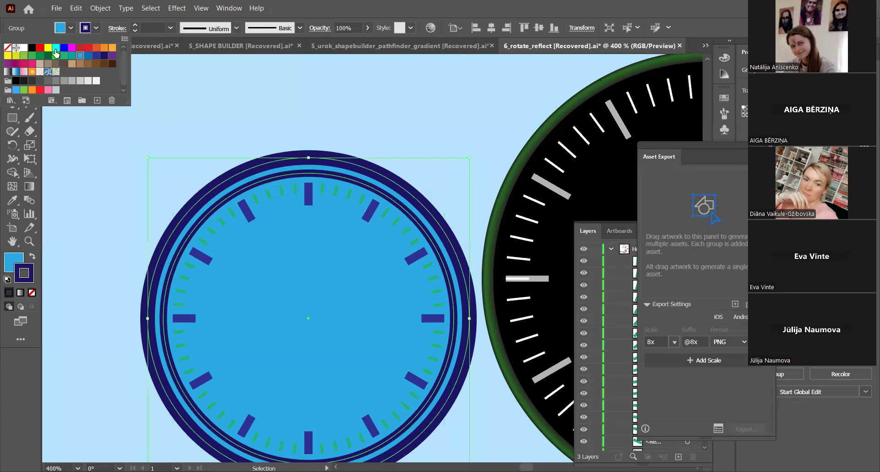
{"action": "left_click", "coordinate": [81, 82]}
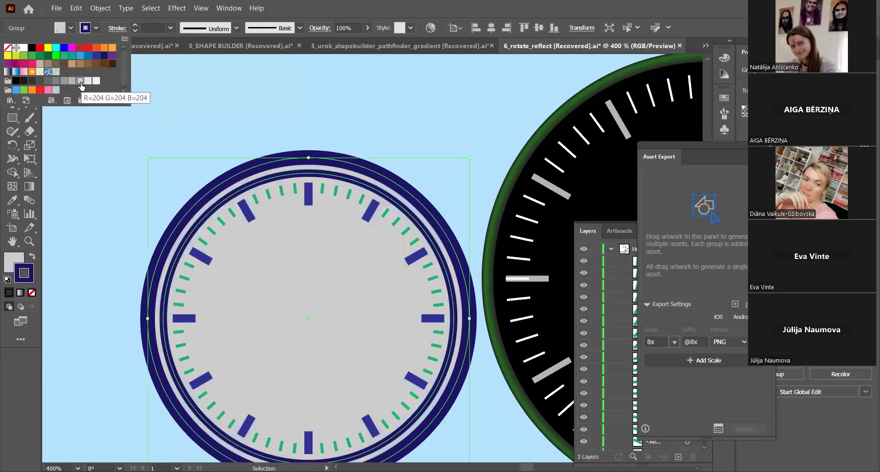
{"action": "left_click", "coordinate": [112, 166]}
{"action": "scroll", "coordinate": [230, 230], "scroll_direction": "down", "scroll_amount": 2}
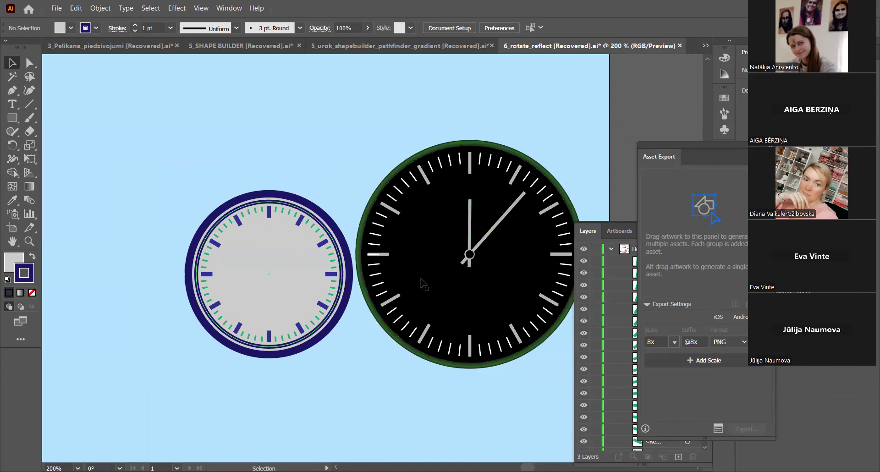
Step: Draw a vertical line from the dial's centre towards twelve o'clock as a clock hand with a 2 pt stroke
{"action": "left_click", "coordinate": [29, 105]}
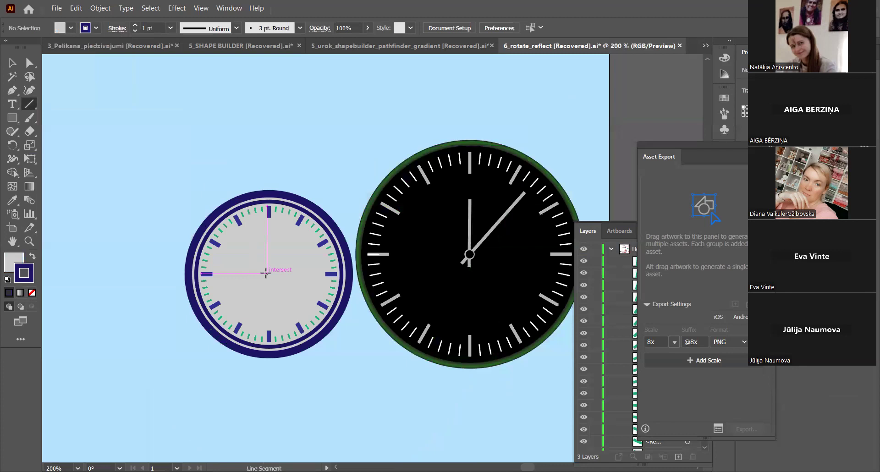
{"action": "left_click_drag", "start_coordinate": [266, 274], "coordinate": [266, 237]}
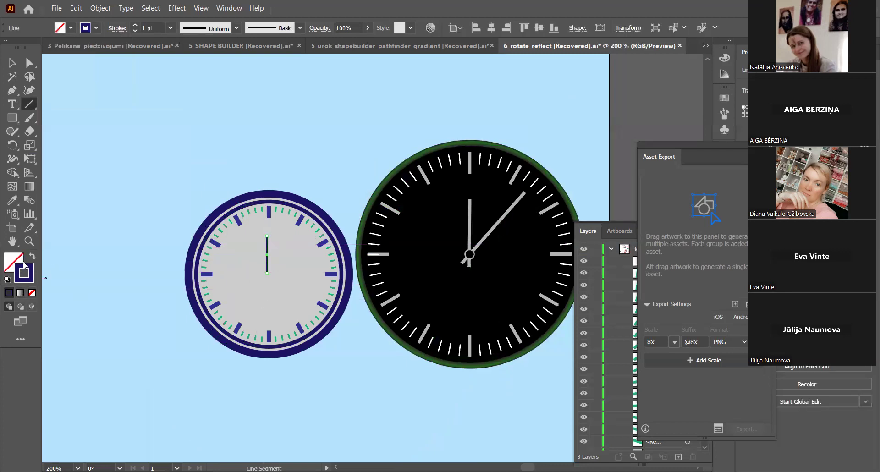
{"action": "left_click", "coordinate": [135, 25]}
{"action": "left_click", "coordinate": [116, 32]}
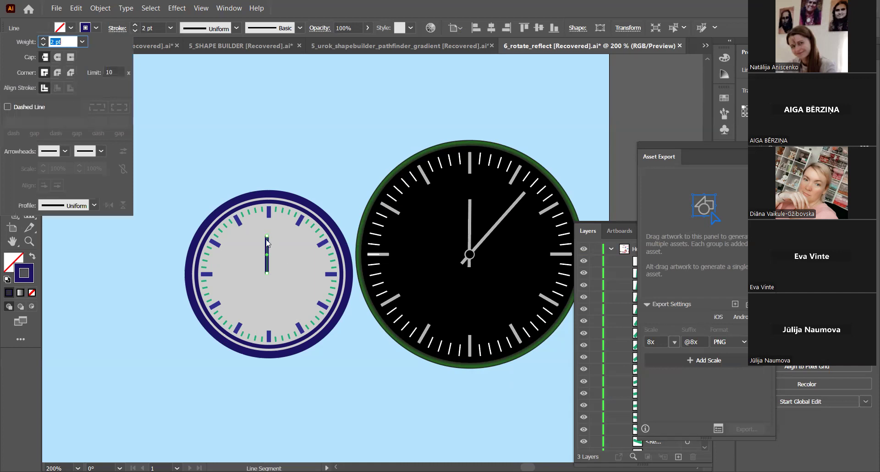
Step: Try the round and projecting caps on the clock hand's line ends and return to the butt cap
{"action": "scroll", "coordinate": [262, 242], "scroll_direction": "up", "scroll_amount": 2}
{"action": "scroll", "coordinate": [262, 242], "scroll_direction": "up", "scroll_amount": 2}
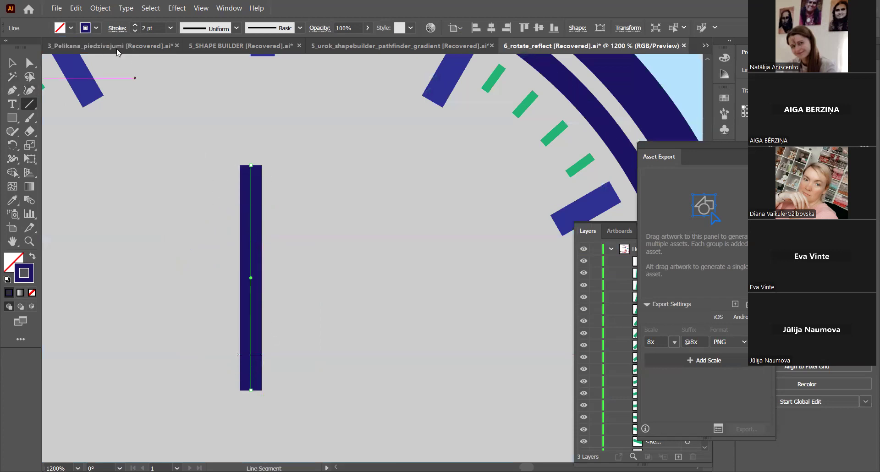
{"action": "left_click", "coordinate": [116, 29]}
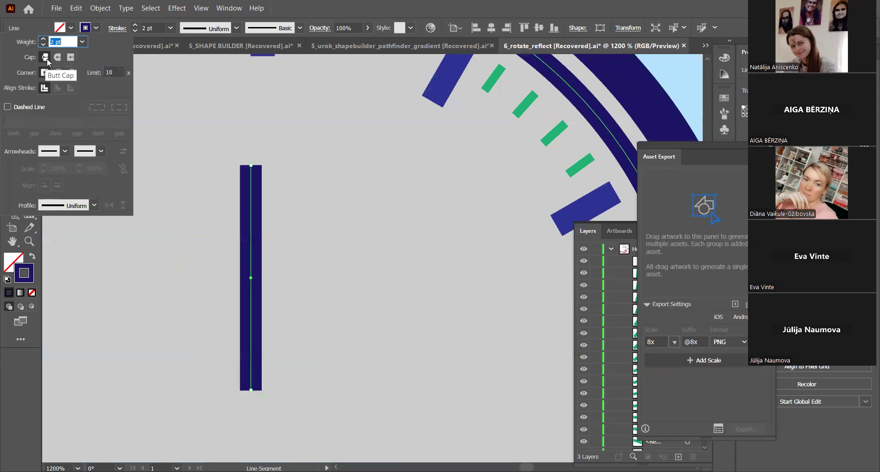
{"action": "left_click", "coordinate": [57, 59]}
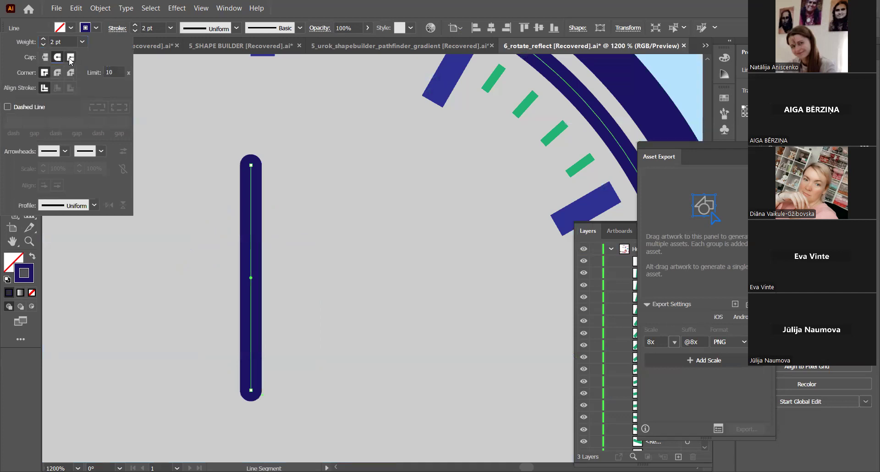
{"action": "left_click", "coordinate": [71, 59]}
{"action": "left_click", "coordinate": [45, 58]}
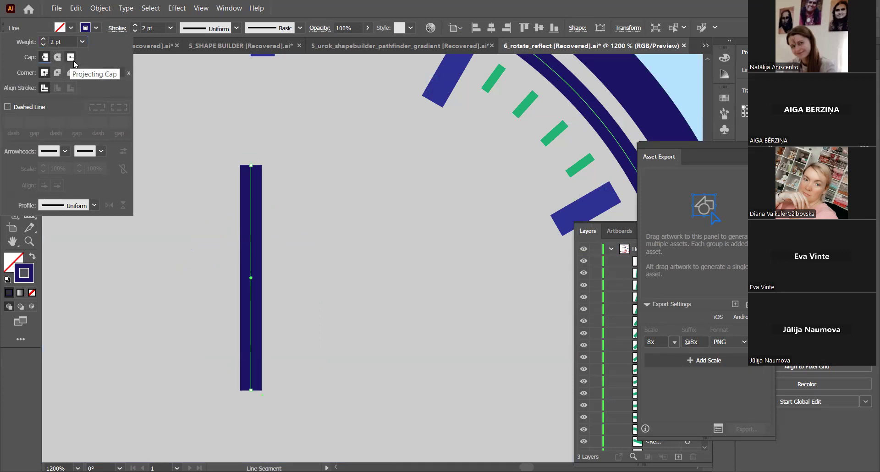
{"action": "left_click", "coordinate": [71, 58]}
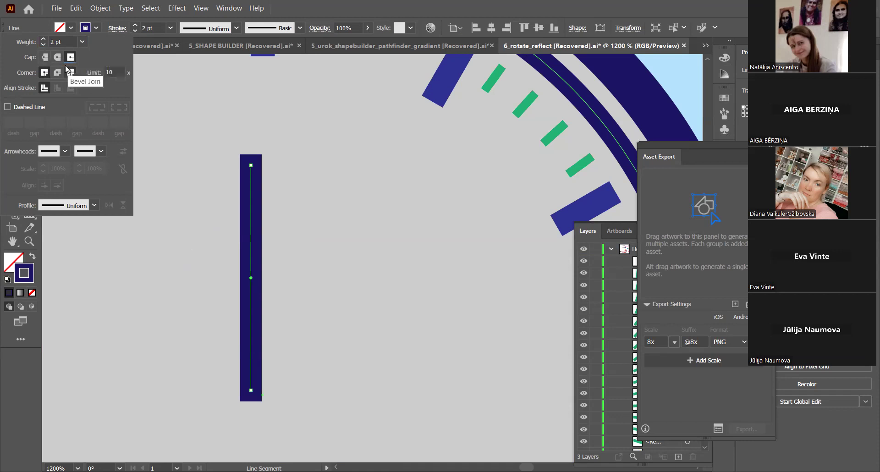
{"action": "left_click", "coordinate": [57, 56]}
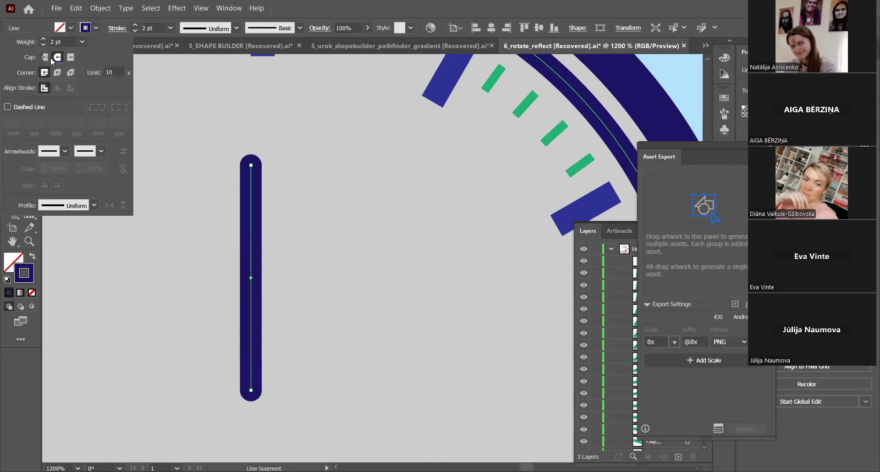
{"action": "left_click", "coordinate": [45, 57]}
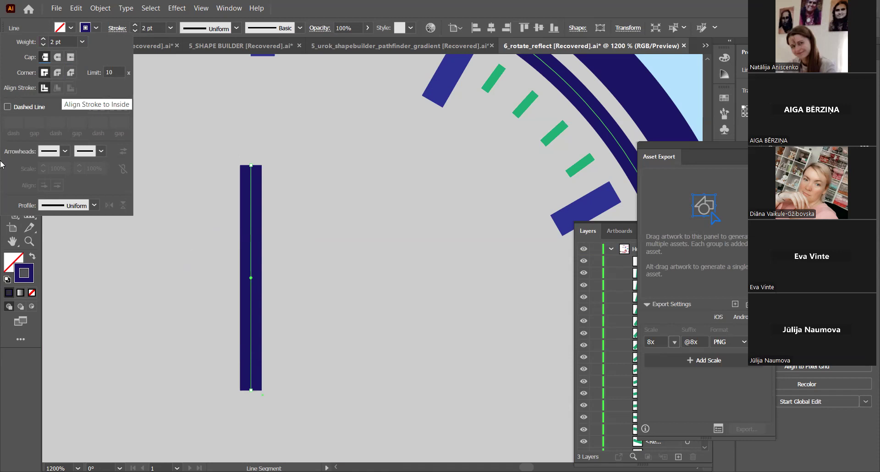
{"action": "key", "text": "Escape"}
Step: Draw a square on the empty background and swap its stroke and fill to make it solid dark blue
{"action": "key", "text": "m"}
{"action": "scroll", "coordinate": [249, 212], "scroll_direction": "down", "scroll_amount": 7}
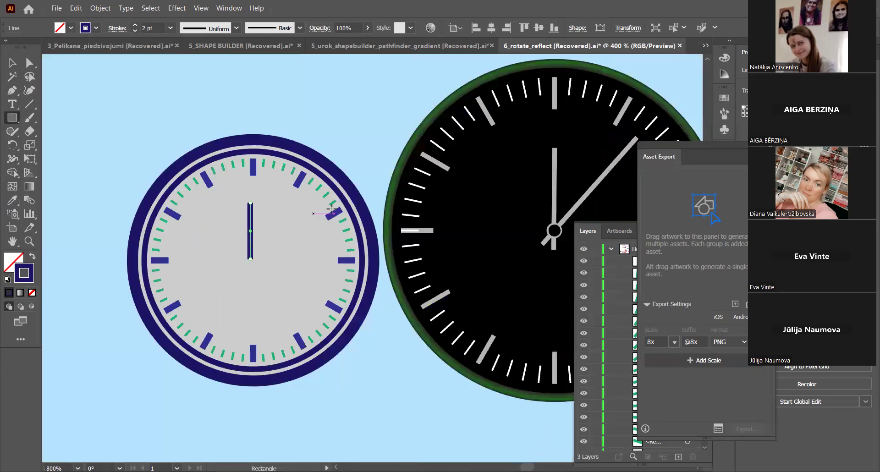
{"action": "scroll", "coordinate": [398, 317], "scroll_direction": "up", "scroll_amount": 2}
{"action": "scroll", "coordinate": [408, 319], "scroll_direction": "up", "scroll_amount": 3}
{"action": "mouse_move", "coordinate": [173, 198]}
{"action": "left_mouse_down"}
{"action": "mouse_move", "coordinate": [255, 300]}
{"action": "mouse_move", "coordinate": [398, 433]}
{"action": "mouse_move", "coordinate": [392, 406]}
{"action": "mouse_move", "coordinate": [395, 419]}
{"action": "left_mouse_up"}
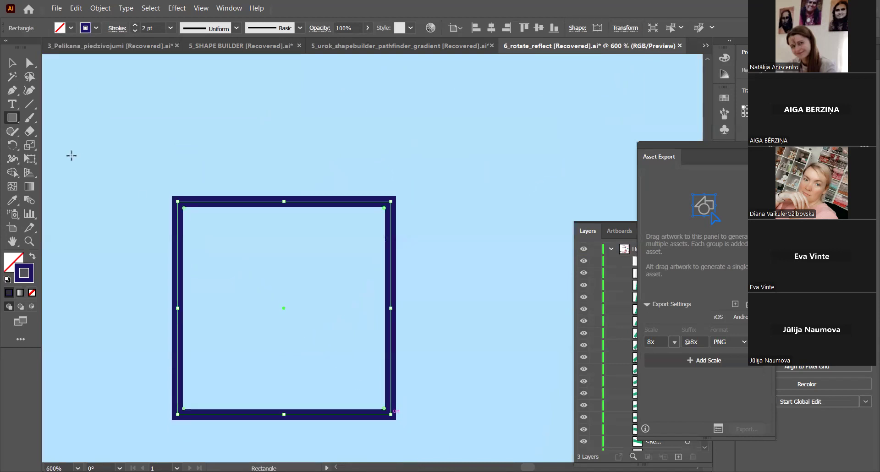
{"action": "left_click", "coordinate": [31, 258]}
{"action": "scroll", "coordinate": [55, 175], "scroll_direction": "down", "scroll_amount": 1}
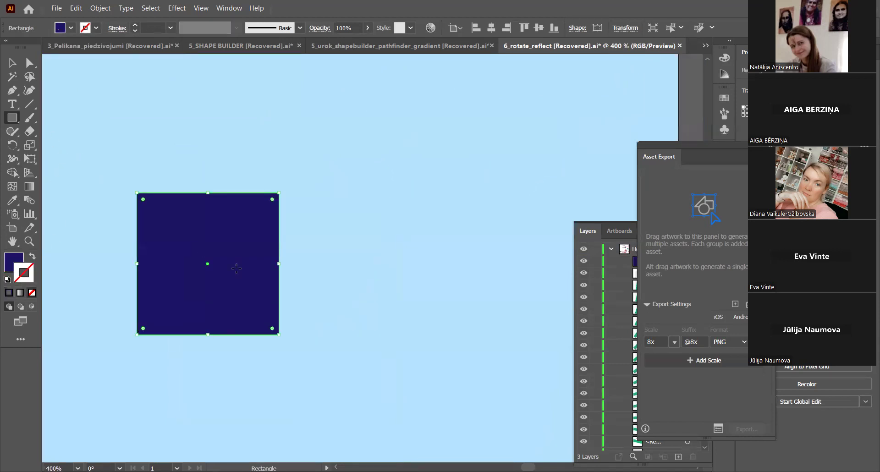
Step: Place a copy of the dark blue square beside the original and swap its fill and stroke to make an outline
{"action": "left_click", "coordinate": [6, 64]}
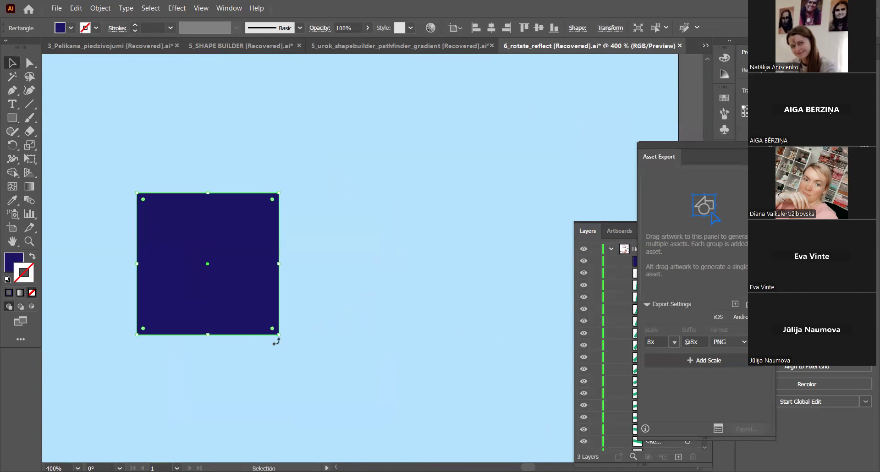
{"action": "left_click_drag", "start_coordinate": [208, 264], "coordinate": [376, 264]}
{"action": "left_click", "coordinate": [31, 258]}
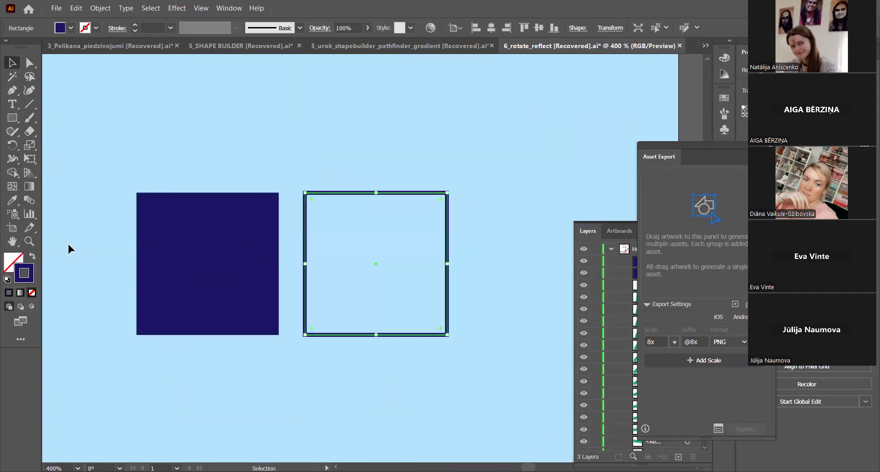
Step: Place a copy of the outlined square beside it and reselect the middle square
{"action": "left_click_drag", "start_coordinate": [350, 199], "coordinate": [505, 197]}
{"action": "left_click", "coordinate": [363, 197]}
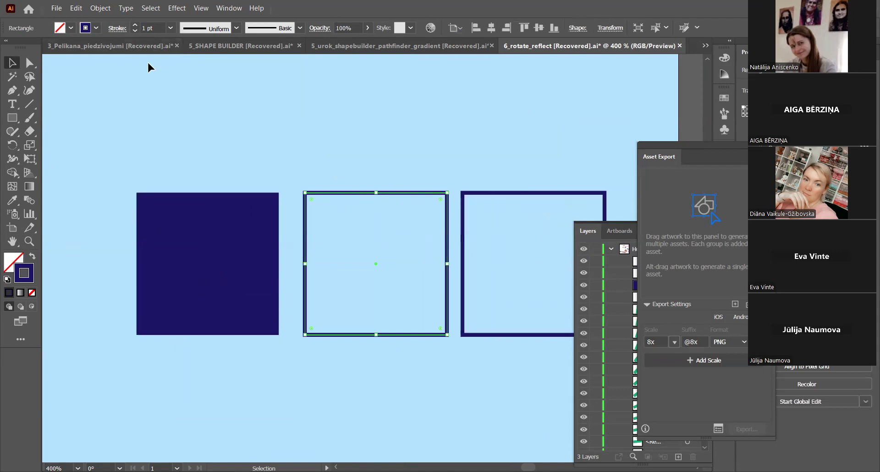
Step: Set the middle square's stroke to a butt cap, trying the round and bevel corners before returning to the miter join
{"action": "left_click", "coordinate": [118, 28]}
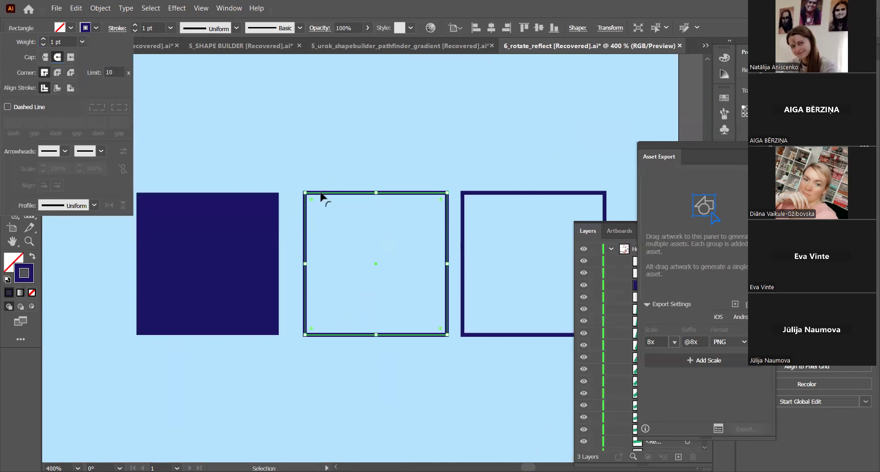
{"action": "scroll", "coordinate": [321, 198], "scroll_direction": "up", "scroll_amount": 6}
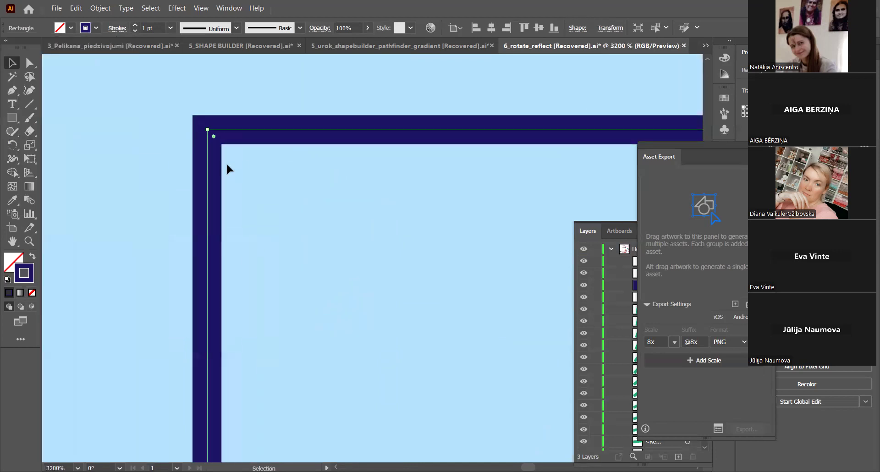
{"action": "left_click", "coordinate": [98, 26]}
{"action": "left_click", "coordinate": [95, 29]}
{"action": "left_click", "coordinate": [118, 28]}
{"action": "left_click", "coordinate": [57, 72]}
{"action": "left_click", "coordinate": [46, 58]}
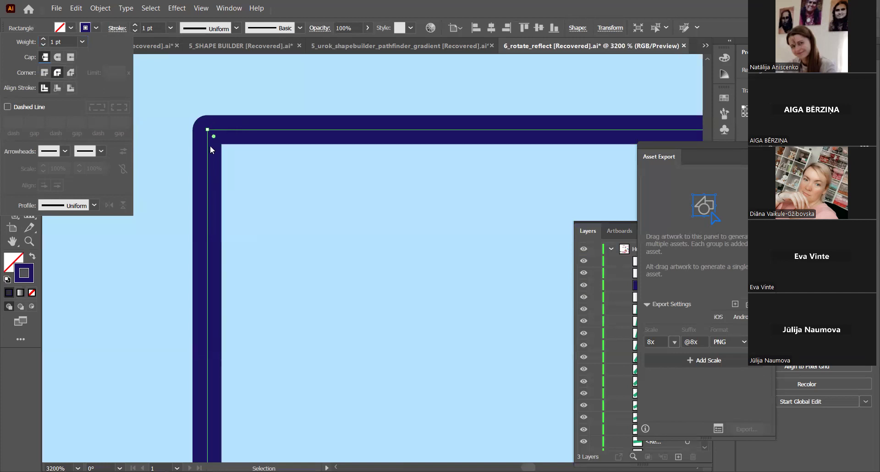
{"action": "left_click", "coordinate": [72, 72]}
{"action": "left_click", "coordinate": [58, 73]}
{"action": "left_click", "coordinate": [44, 72]}
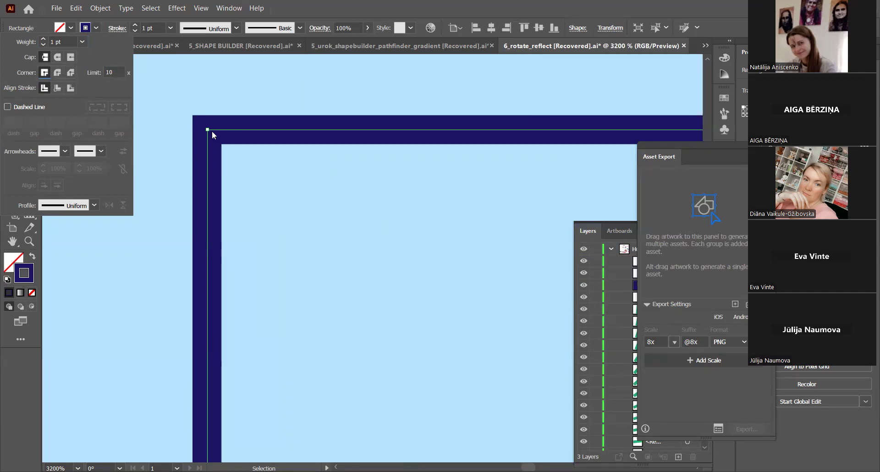
Step: Set the middle square's stroke weight to 2 pt and align the stroke to the inside
{"action": "left_click", "coordinate": [135, 26]}
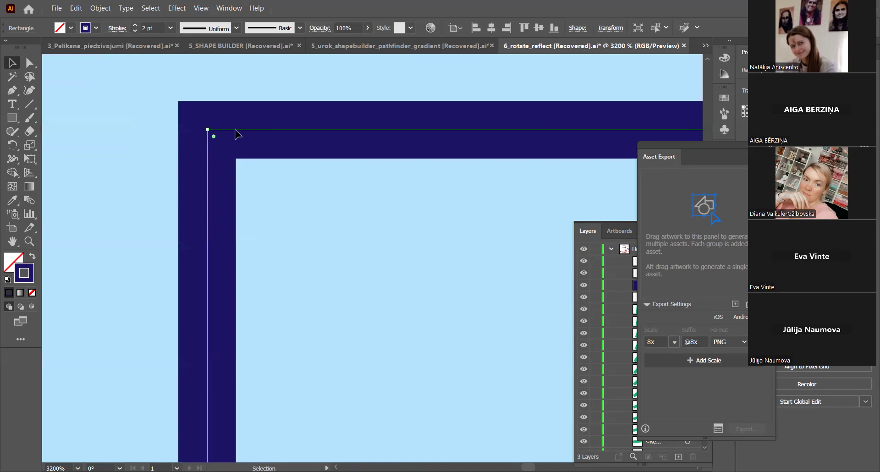
{"action": "left_click", "coordinate": [134, 26]}
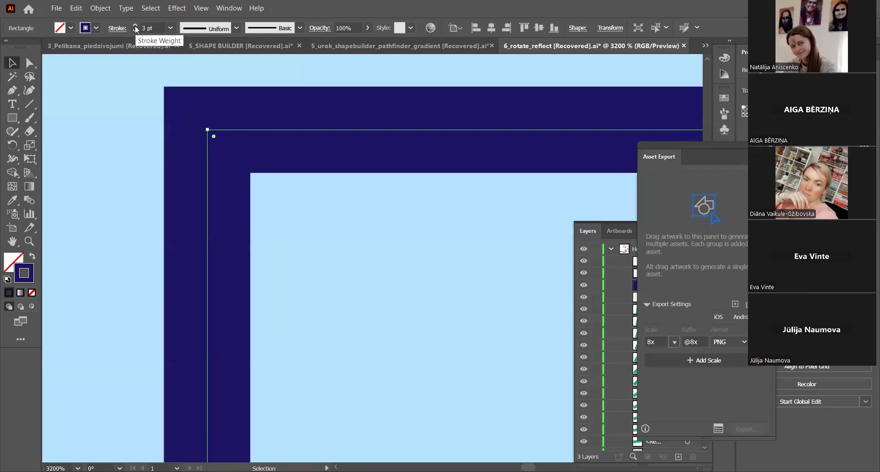
{"action": "left_click", "coordinate": [136, 32]}
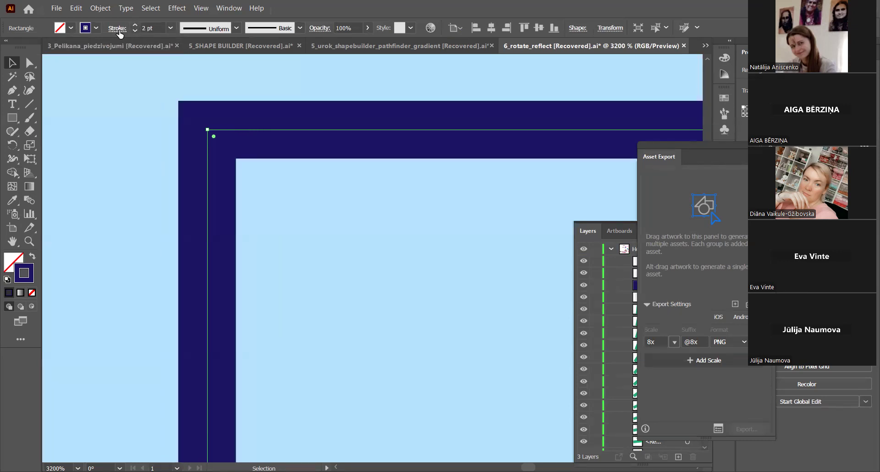
{"action": "left_click", "coordinate": [120, 28]}
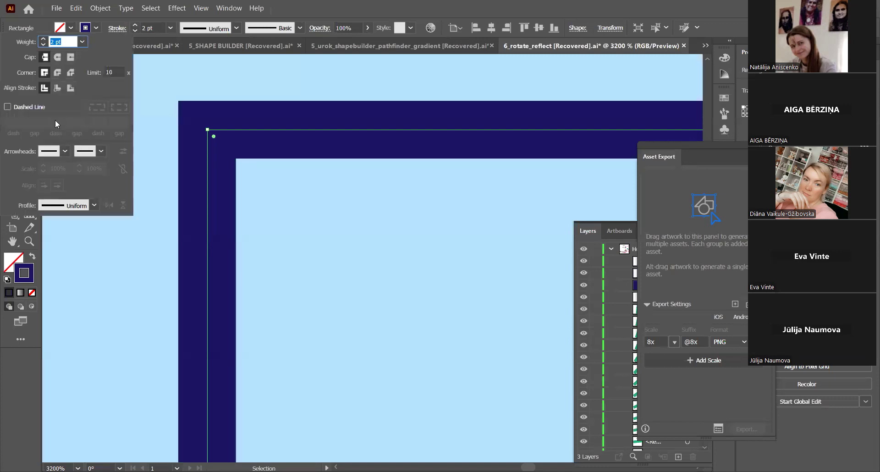
{"action": "left_click", "coordinate": [58, 87]}
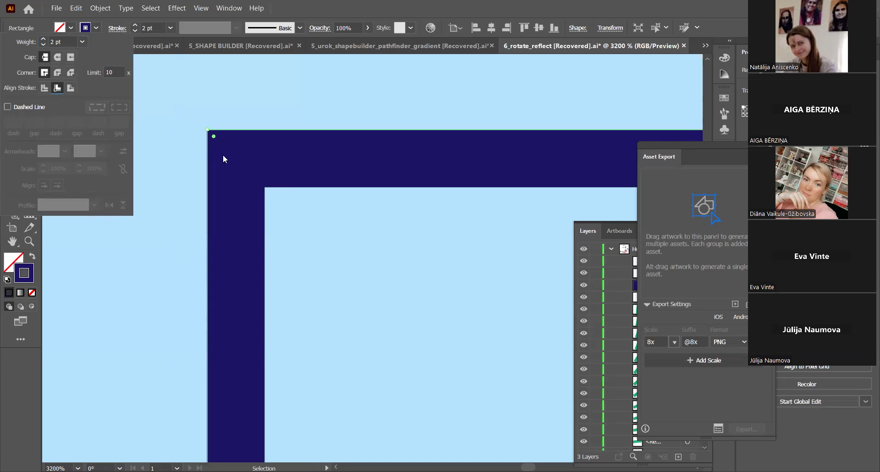
Step: Align the stroke of the third square to the outside and set its weight to 2 pt
{"action": "key", "text": "ctrl+minus"}
{"action": "key", "text": "ctrl+minus"}
{"action": "key", "text": "ctrl+minus"}
{"action": "key", "text": "ctrl+minus"}
{"action": "key", "text": "ctrl+minus"}
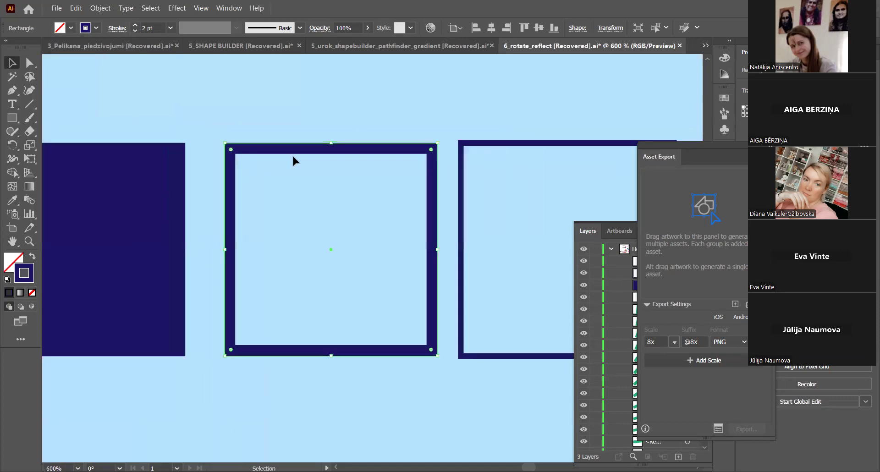
{"action": "left_click", "coordinate": [477, 144]}
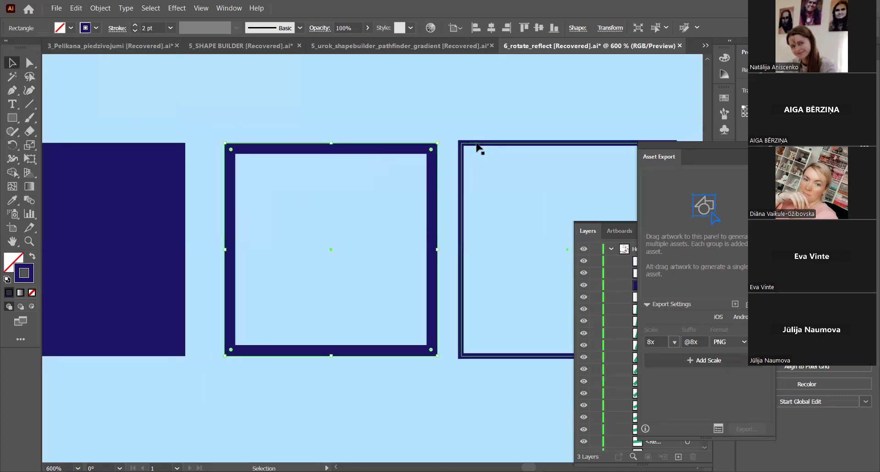
{"action": "left_click", "coordinate": [118, 29]}
{"action": "left_click", "coordinate": [71, 88]}
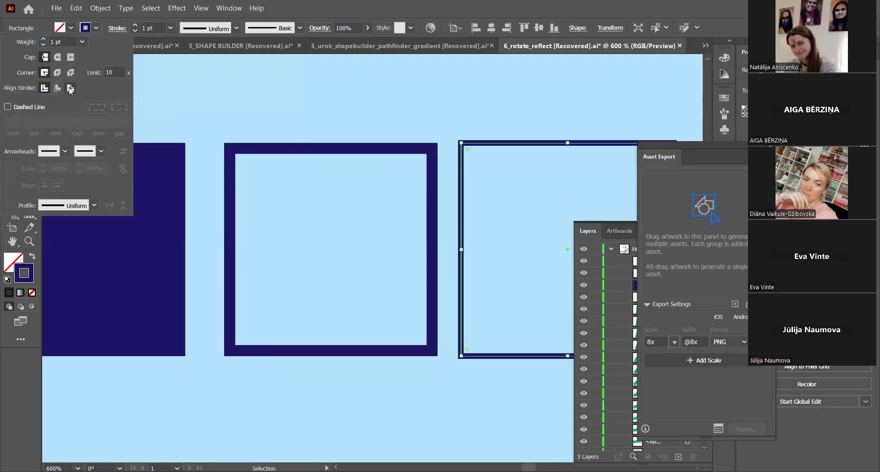
{"action": "left_click", "coordinate": [135, 25]}
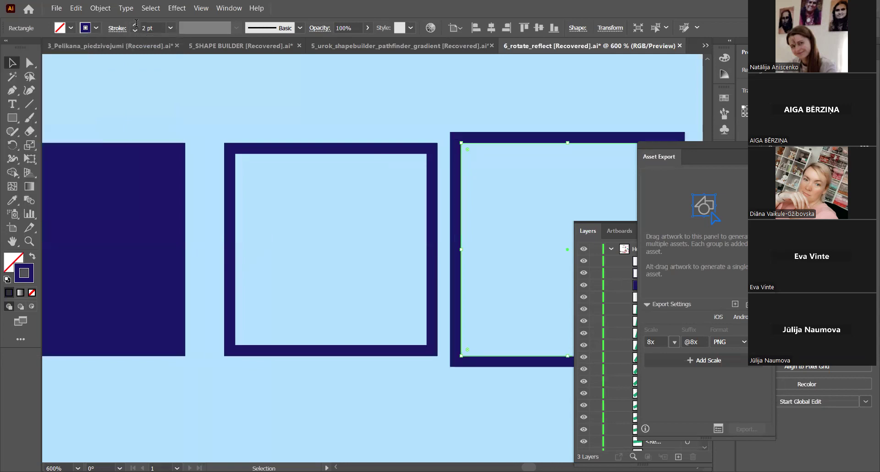
Step: Compare the inside-aligned and outside-aligned outlines with their paths and check which stroke options the solid square offers
{"action": "left_click", "coordinate": [409, 147]}
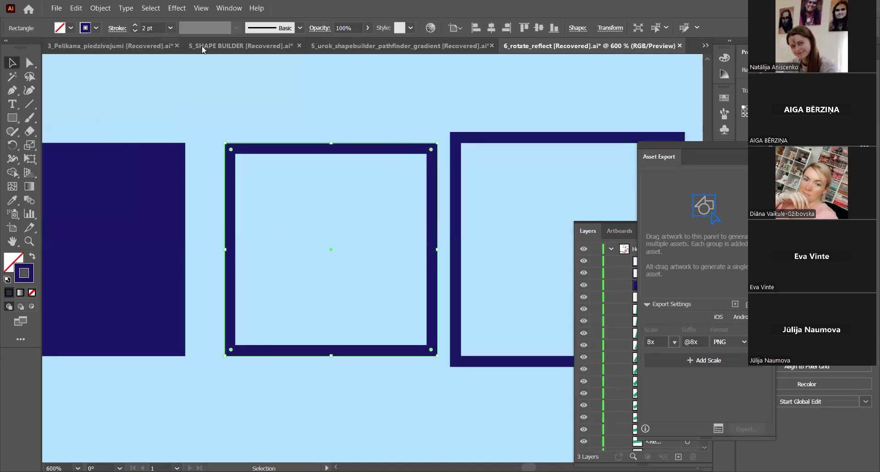
{"action": "left_click", "coordinate": [474, 147]}
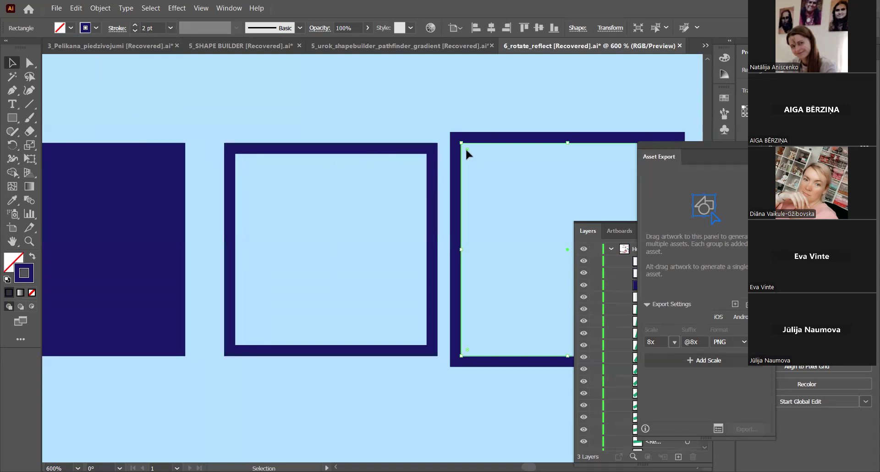
{"action": "left_click", "coordinate": [412, 153]}
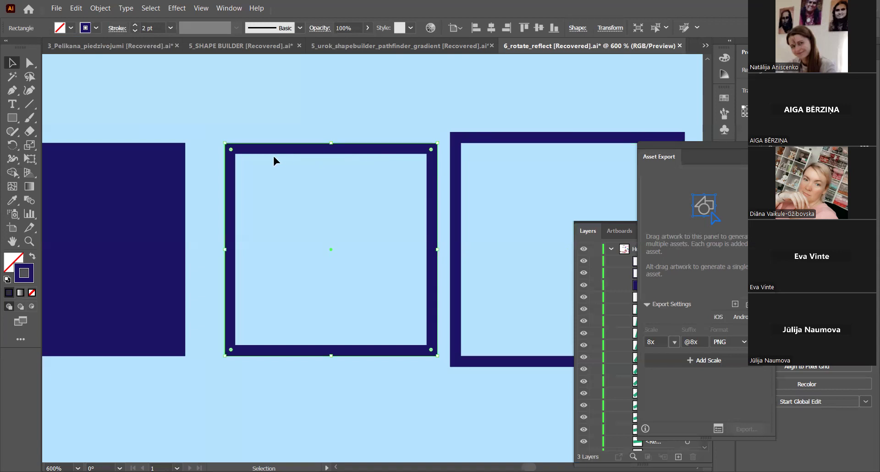
{"action": "left_click", "coordinate": [576, 144]}
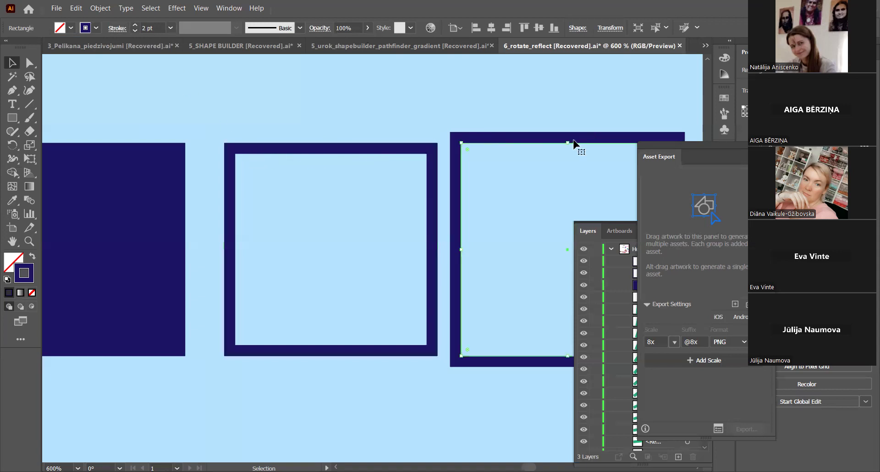
{"action": "left_click", "coordinate": [146, 165]}
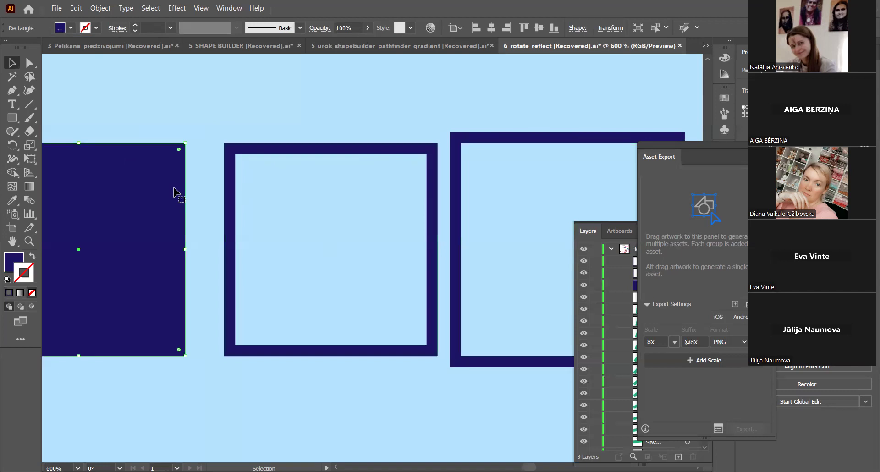
{"action": "left_click", "coordinate": [122, 28]}
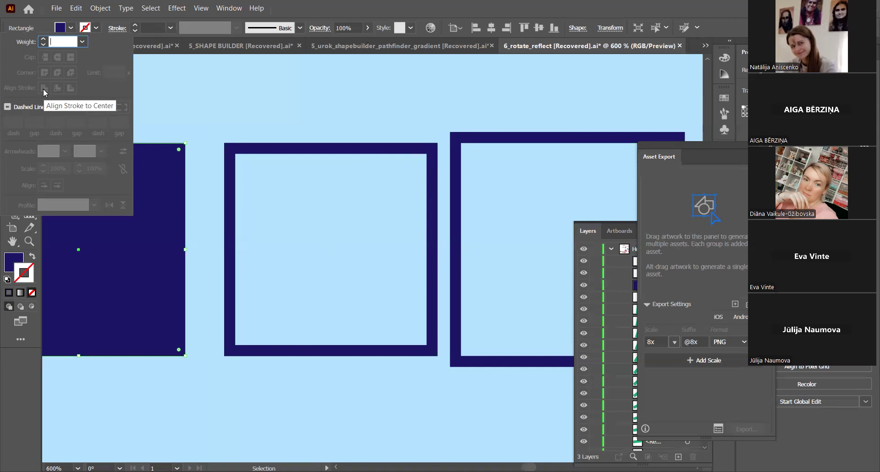
{"action": "left_click", "coordinate": [175, 97]}
{"action": "left_click", "coordinate": [173, 95]}
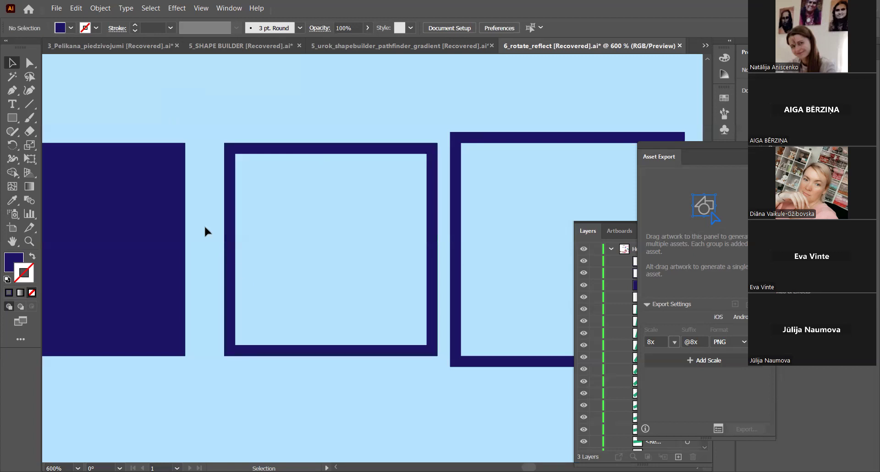
Step: Draw a horizontal line above the squares and give it a blue stroke
{"action": "left_click", "coordinate": [29, 104]}
{"action": "left_click_drag", "start_coordinate": [89, 106], "coordinate": [265, 106]}
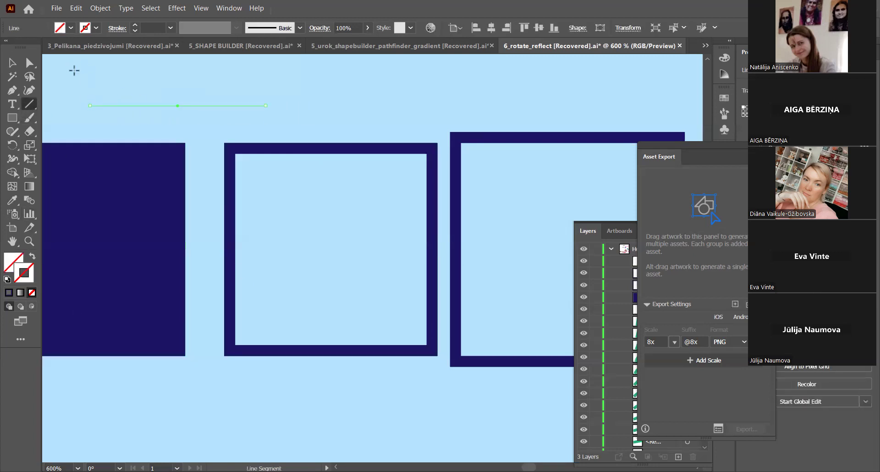
{"action": "left_click", "coordinate": [96, 28]}
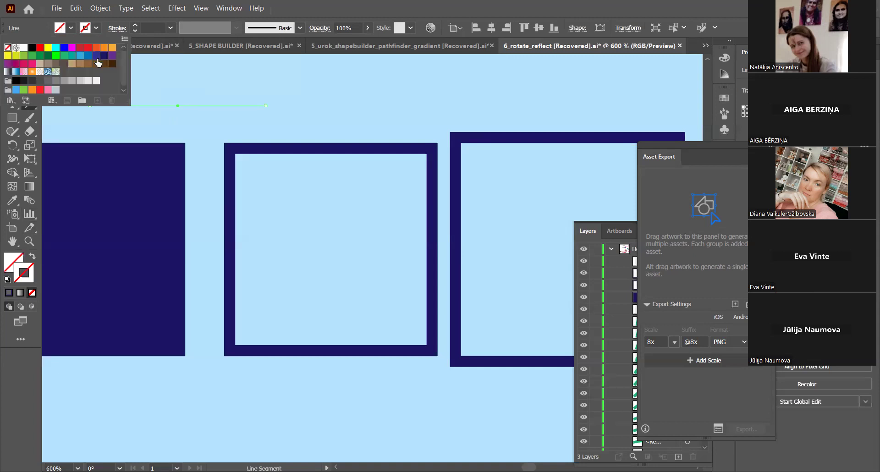
{"action": "left_click", "coordinate": [96, 55]}
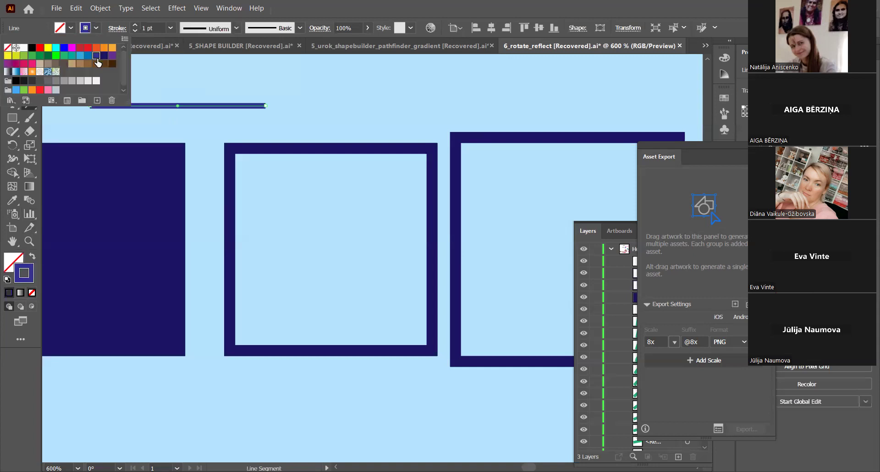
Step: Add a solid swept-back arrowhead to the start of the blue line
{"action": "left_click", "coordinate": [118, 29]}
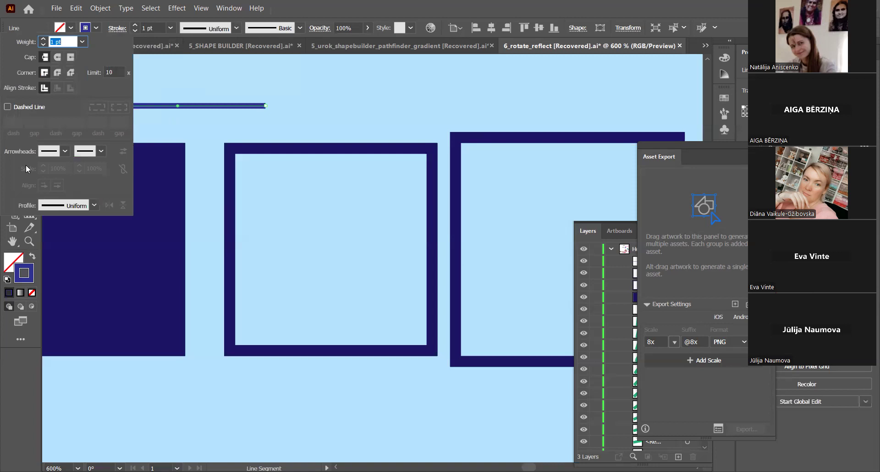
{"action": "left_click", "coordinate": [65, 151]}
{"action": "left_click", "coordinate": [38, 191]}
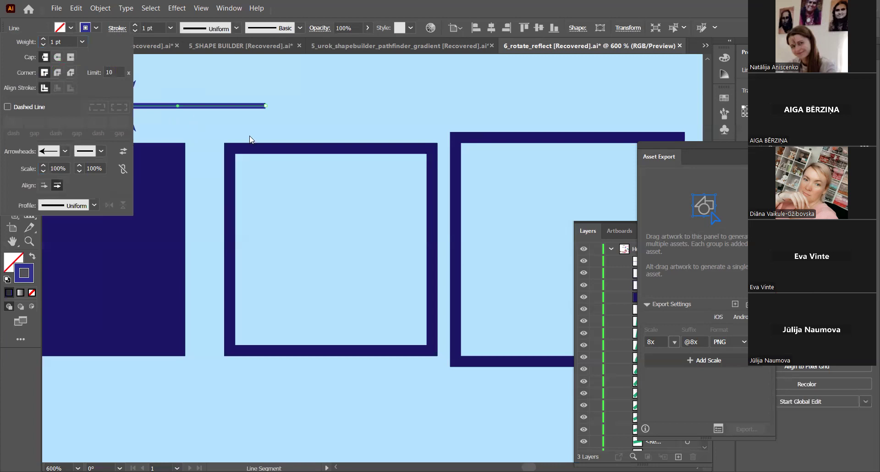
{"action": "left_click", "coordinate": [159, 80]}
{"action": "scroll", "coordinate": [246, 136], "scroll_direction": "down", "scroll_amount": 1}
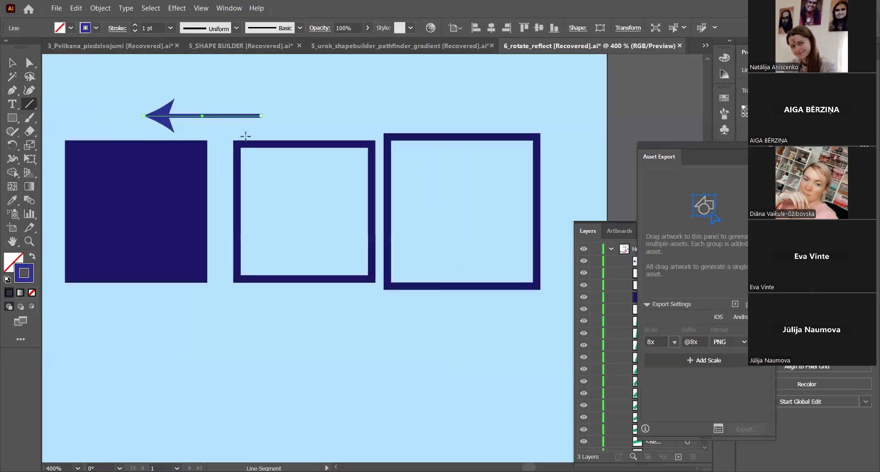
{"action": "scroll", "coordinate": [247, 136], "scroll_direction": "down", "scroll_amount": 2}
{"action": "scroll", "coordinate": [283, 159], "scroll_direction": "up", "scroll_amount": 4}
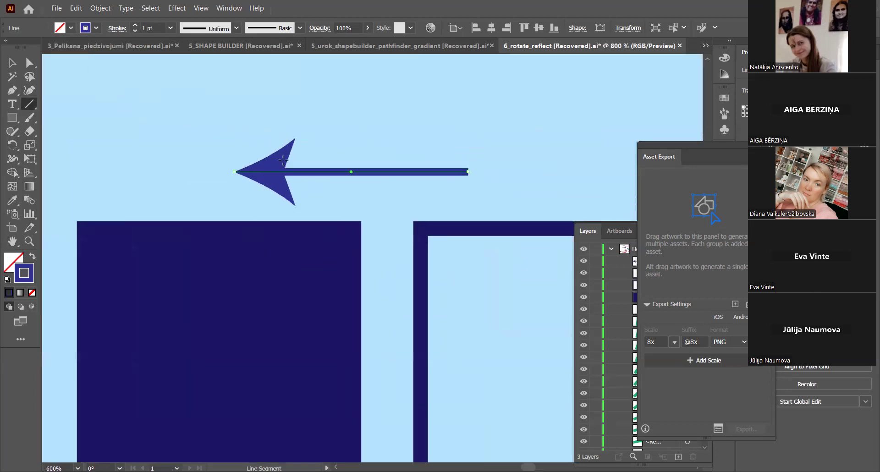
Step: Try Arrow 5 on the blue line's other end, replace it with the feathered Arrow 18 and deselect the line
{"action": "left_click", "coordinate": [118, 28]}
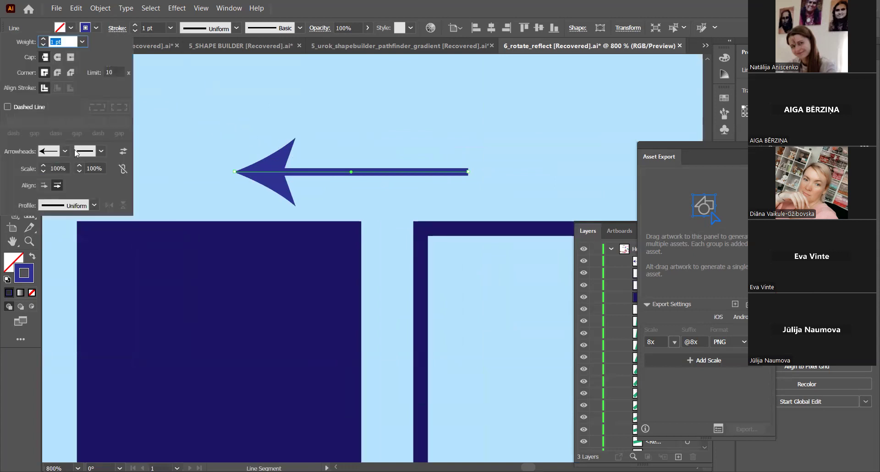
{"action": "left_click", "coordinate": [101, 151]}
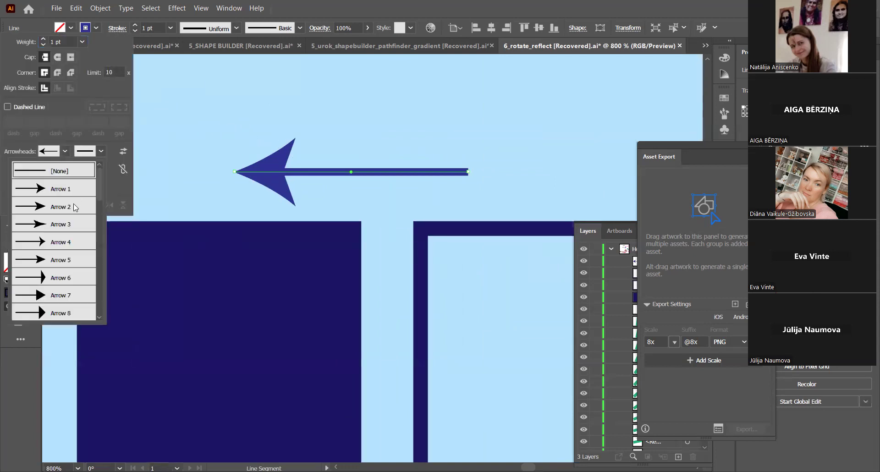
{"action": "left_click", "coordinate": [60, 259]}
{"action": "left_click", "coordinate": [101, 152]}
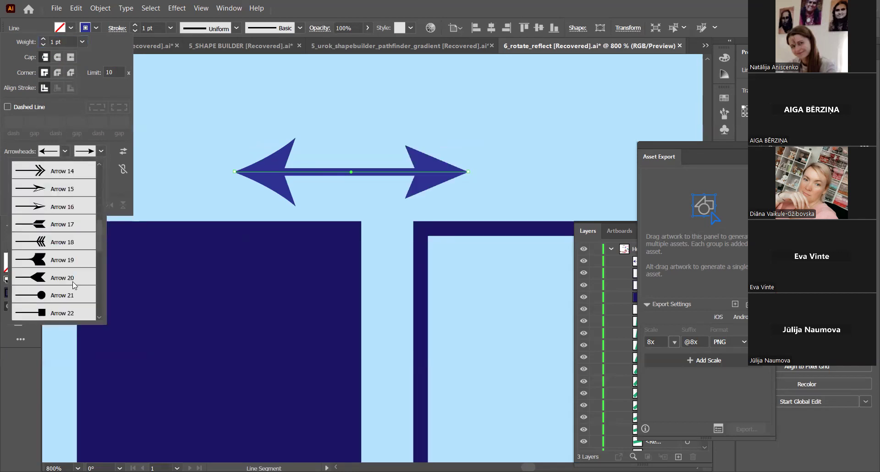
{"action": "left_click", "coordinate": [59, 243]}
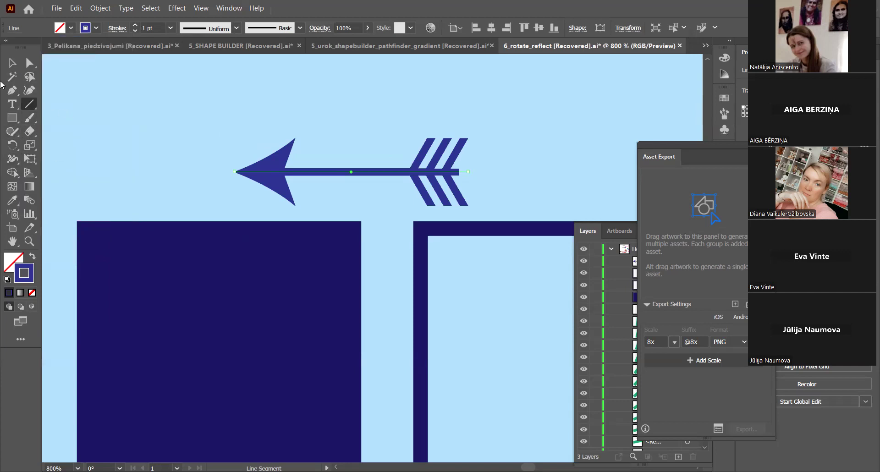
{"action": "left_click", "coordinate": [12, 64]}
{"action": "left_click", "coordinate": [205, 201]}
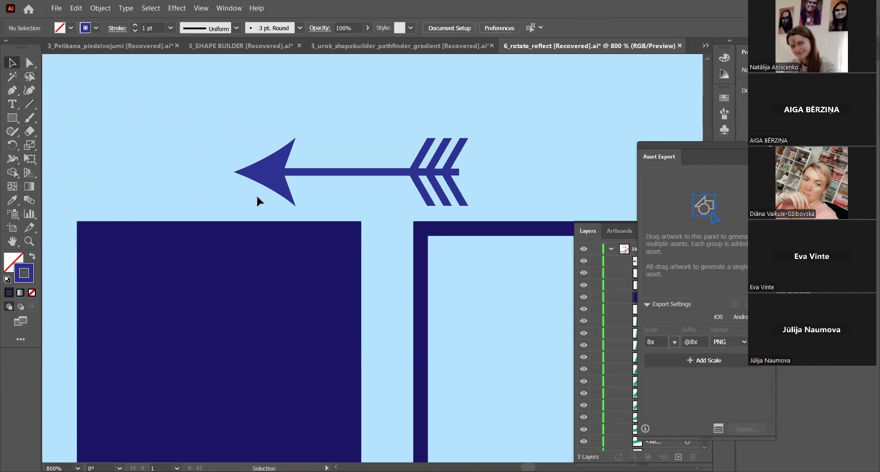
{"action": "scroll", "coordinate": [250, 241], "scroll_direction": "down", "scroll_amount": 4}
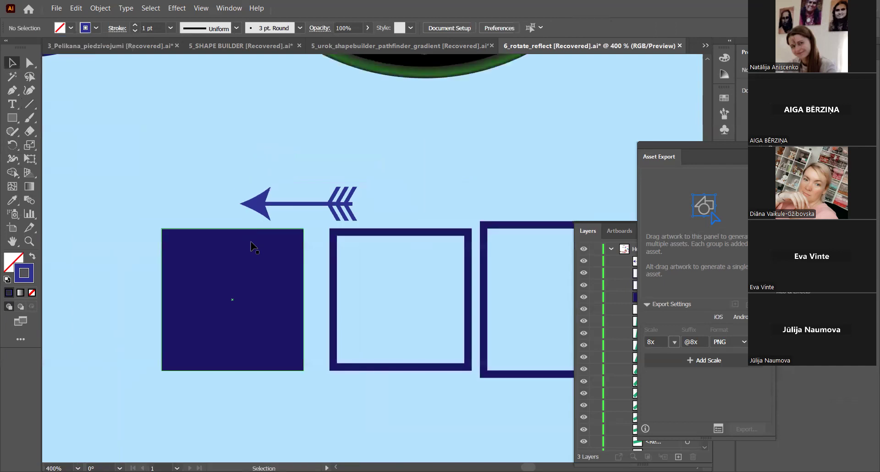
{"action": "left_click_drag", "start_coordinate": [230, 210], "coordinate": [302, 368]}
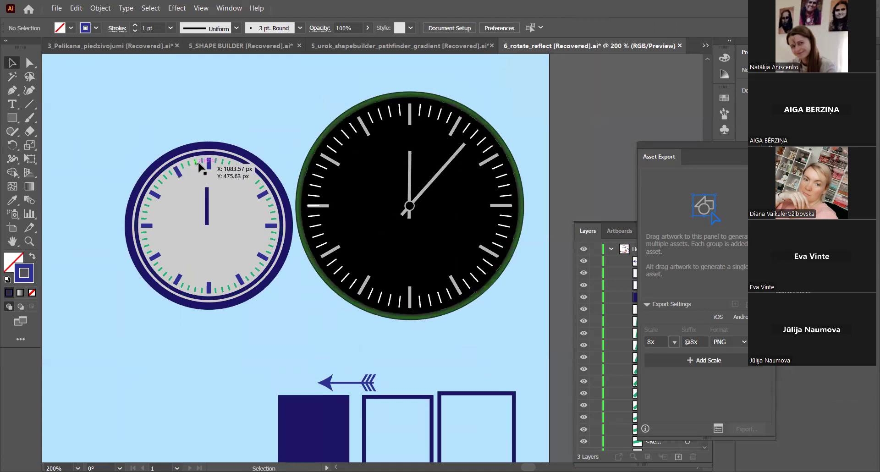
Step: Examine the blue clock's hour and minute marks up close, then check the available stroke options
{"action": "scroll", "coordinate": [234, 170], "scroll_direction": "up", "scroll_amount": 2}
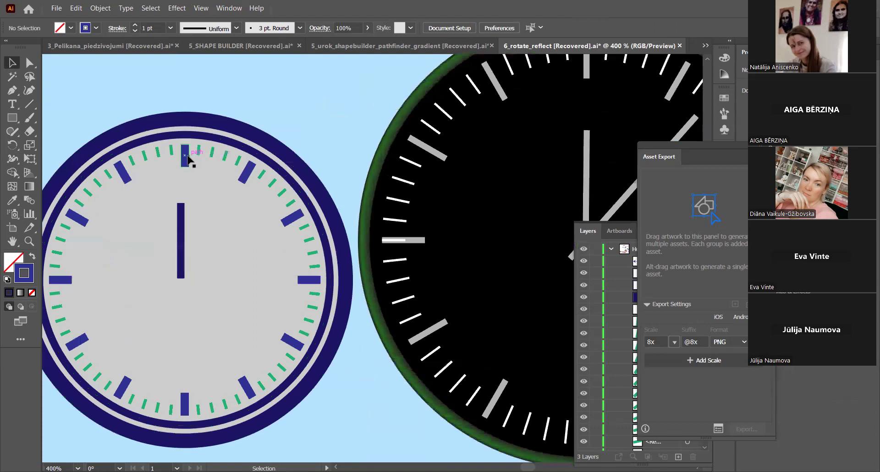
{"action": "scroll", "coordinate": [186, 157], "scroll_direction": "up", "scroll_amount": 3}
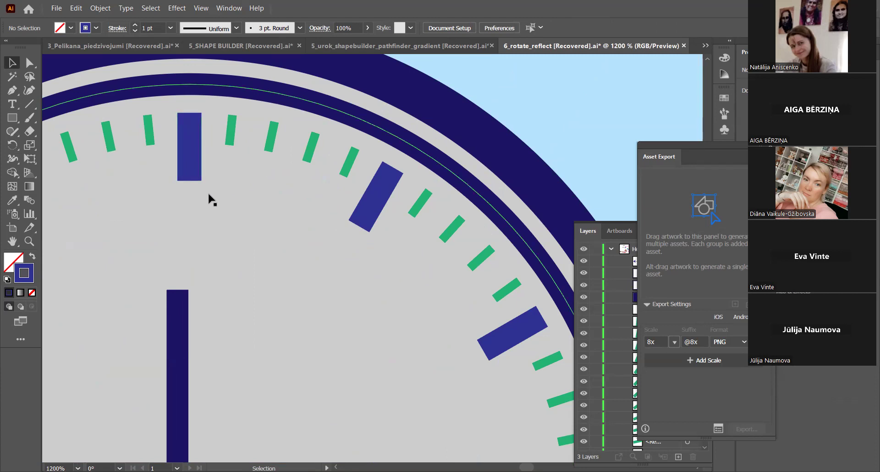
{"action": "scroll", "coordinate": [209, 171], "scroll_direction": "down", "scroll_amount": 3}
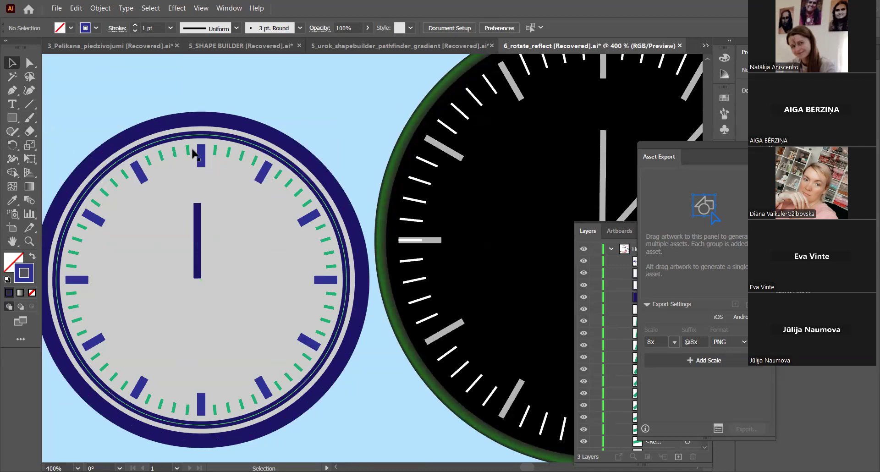
{"action": "scroll", "coordinate": [246, 220], "scroll_direction": "down", "scroll_amount": 1}
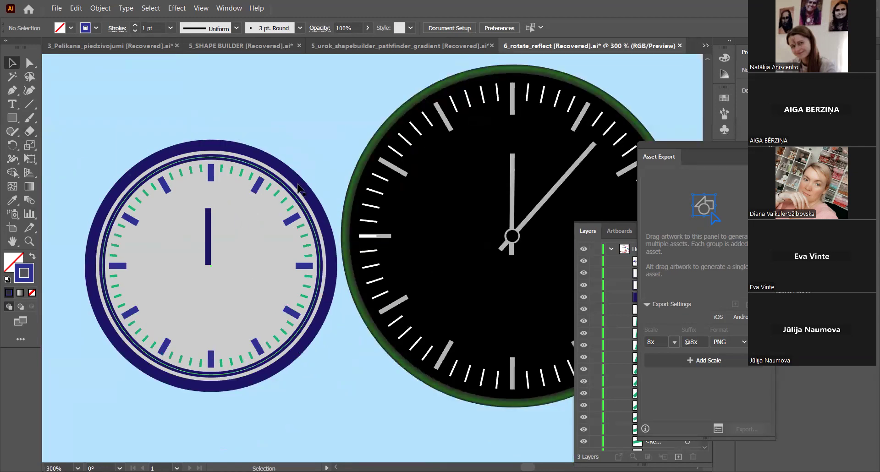
{"action": "left_click", "coordinate": [247, 224]}
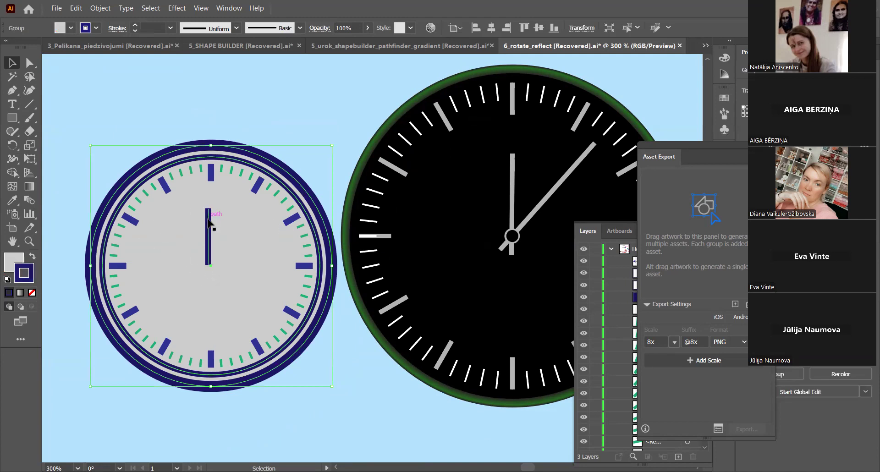
{"action": "scroll", "coordinate": [175, 160], "scroll_direction": "down", "scroll_amount": 2}
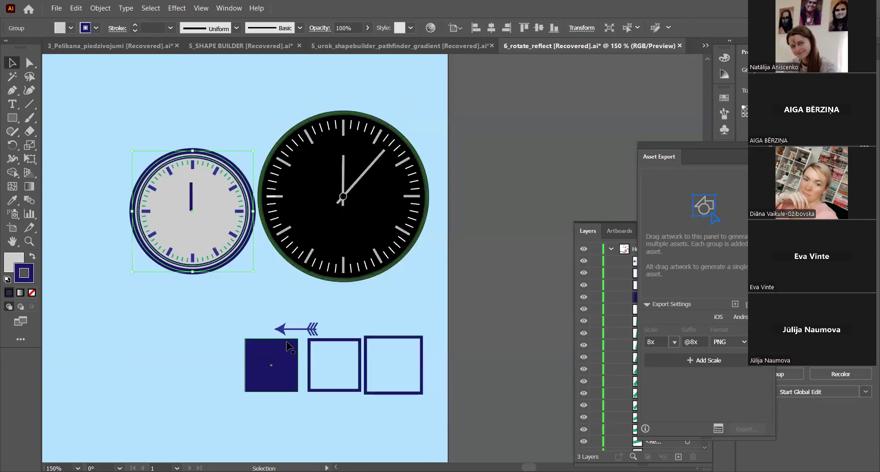
{"action": "left_click", "coordinate": [288, 295]}
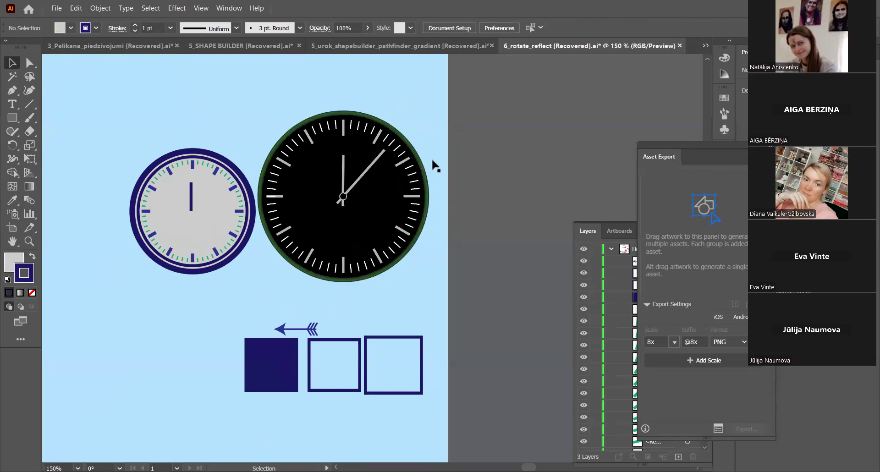
{"action": "left_click", "coordinate": [118, 29]}
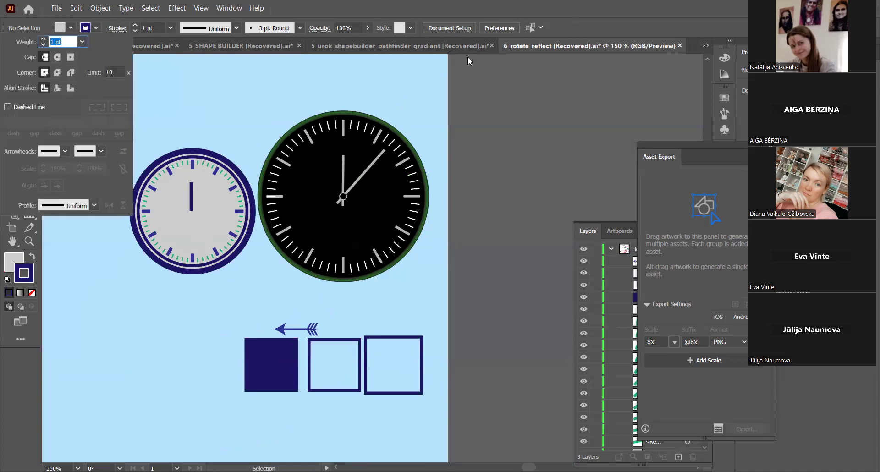
{"action": "left_click", "coordinate": [556, 43]}
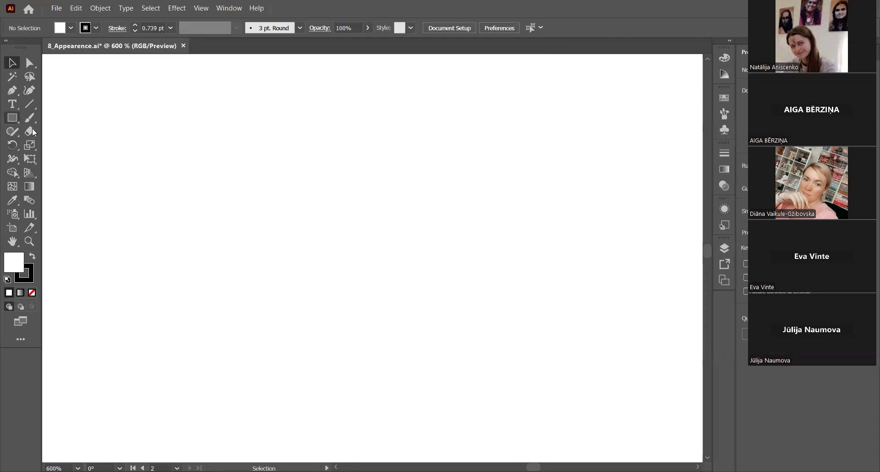
Step: Draw a large circle in the empty 8_Appearence.ai artwork and a long horizontal line above it
{"action": "left_click", "coordinate": [13, 121]}
{"action": "left_click", "coordinate": [47, 146]}
{"action": "left_click_drag", "start_coordinate": [212, 142], "coordinate": [459, 407]}
{"action": "left_click", "coordinate": [29, 104]}
{"action": "mouse_move", "coordinate": [98, 97]}
{"action": "left_mouse_down"}
{"action": "mouse_move", "coordinate": [197, 108]}
{"action": "mouse_move", "coordinate": [693, 98]}
{"action": "left_mouse_up"}
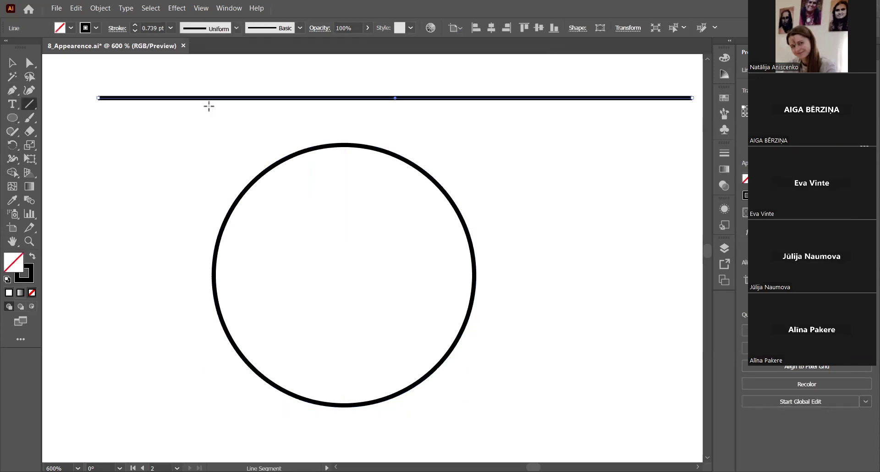
Step: Turn the horizontal line into a dashed line with 12 pt dashes
{"action": "left_click", "coordinate": [117, 29]}
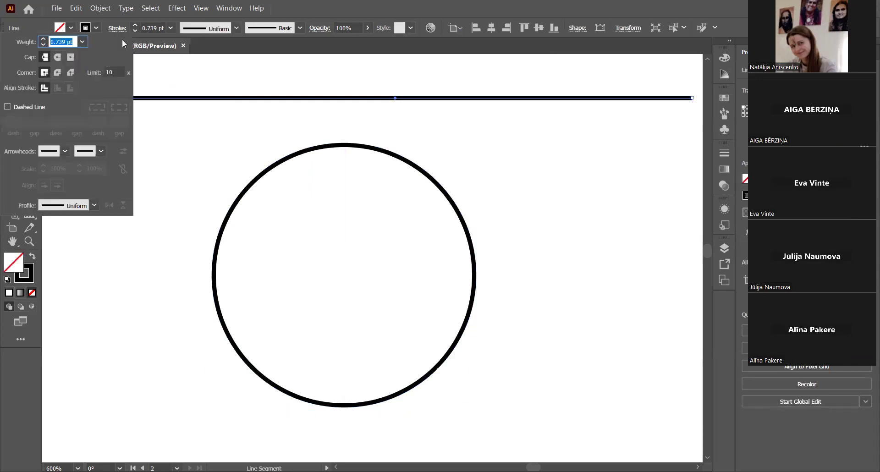
{"action": "left_click", "coordinate": [8, 109]}
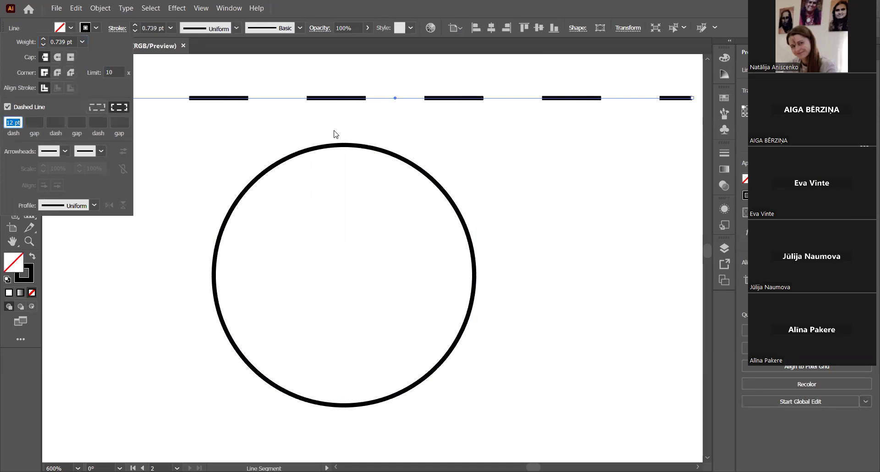
{"action": "left_click", "coordinate": [337, 145]}
Step: Duplicate the circle about 47 px to the right and shift the original a little to the left to separate them
{"action": "left_click", "coordinate": [12, 63]}
{"action": "left_click", "coordinate": [336, 147]}
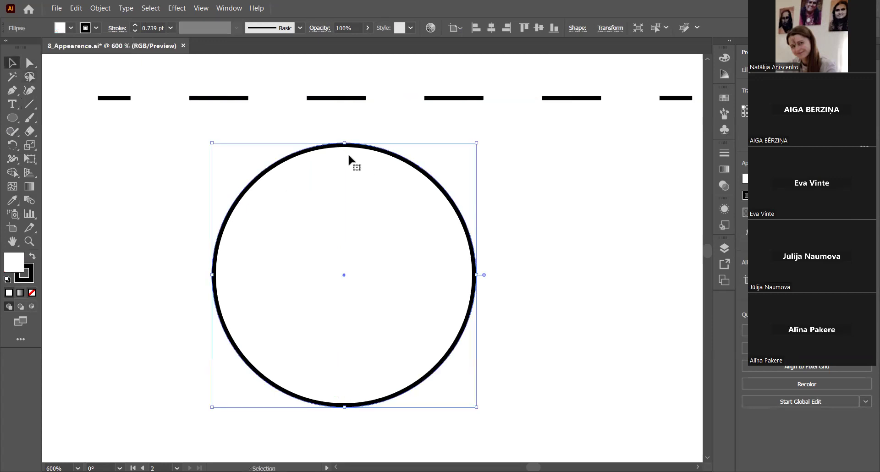
{"action": "left_click_drag", "start_coordinate": [365, 143], "coordinate": [615, 165]}
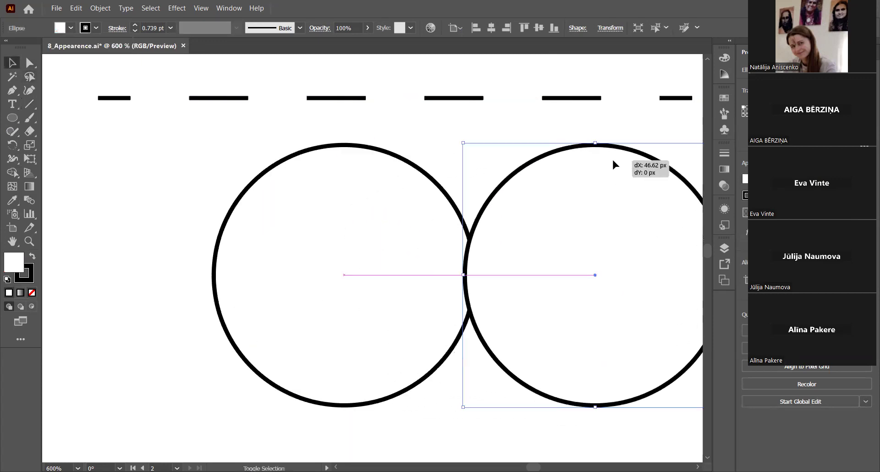
{"action": "left_click_drag", "start_coordinate": [393, 158], "coordinate": [358, 158]}
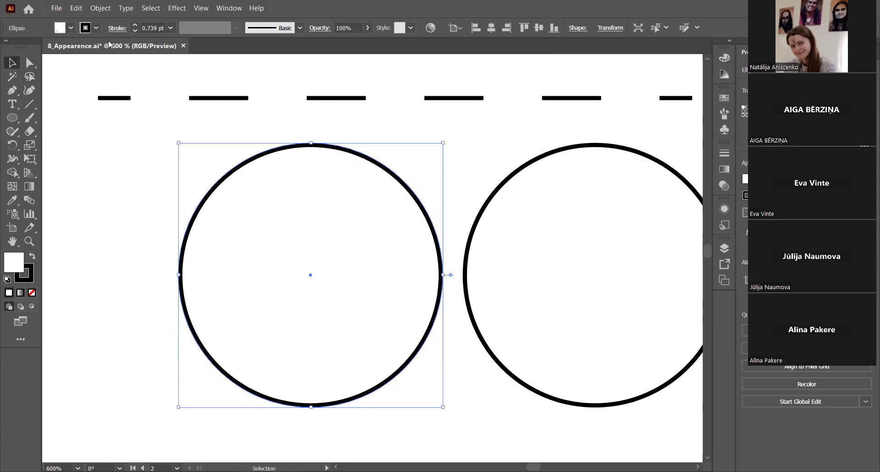
Step: Give the left circle a dashed outline with 5 pt dashes
{"action": "left_click", "coordinate": [117, 29]}
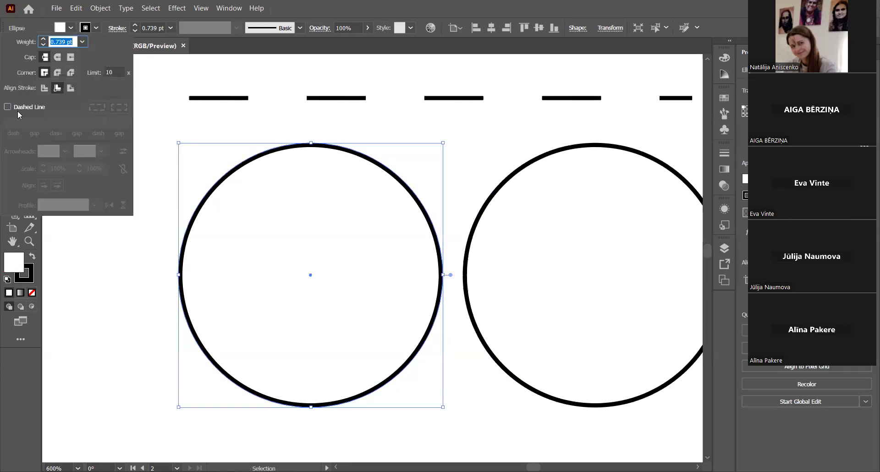
{"action": "left_click", "coordinate": [24, 108]}
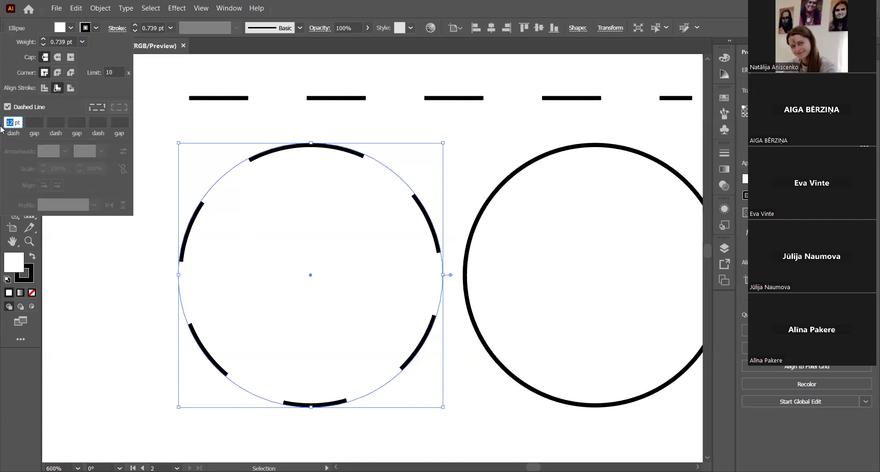
{"action": "type", "text": "5"}
{"action": "key", "text": "Tab"}
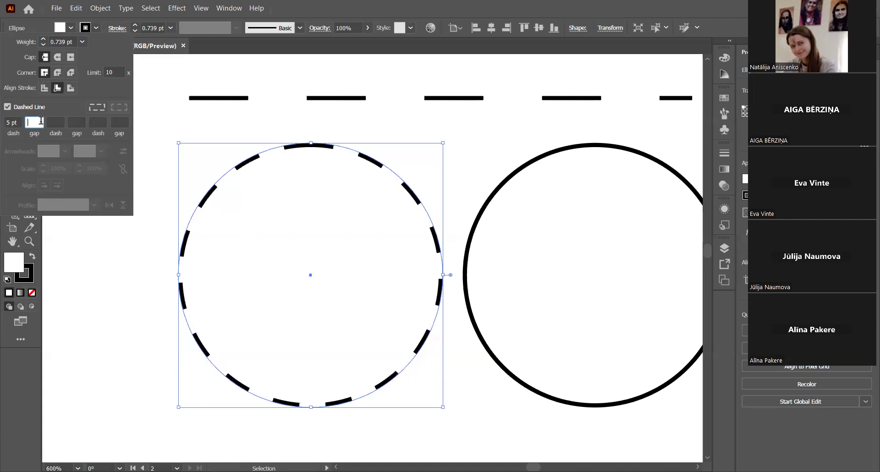
Step: Shorten the left circle's dashes to 1 pt
{"action": "left_click_drag", "start_coordinate": [11, 122], "coordinate": [2, 126]}
{"action": "type", "text": "2"}
{"action": "key", "text": "BackSpace"}
{"action": "type", "text": "1"}
{"action": "key", "text": "Tab"}
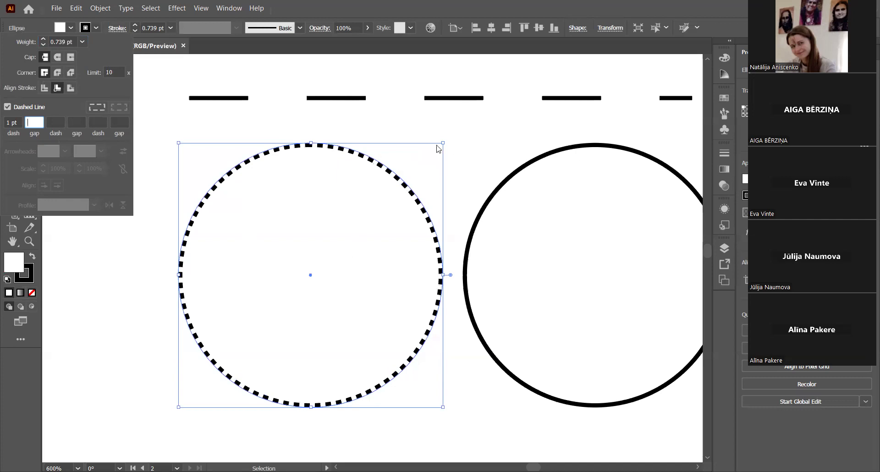
Step: Scale the dashed circle down slightly and centre it inside the solid circle on the right
{"action": "left_click_drag", "start_coordinate": [443, 143], "coordinate": [429, 162]}
{"action": "left_click_drag", "start_coordinate": [301, 283], "coordinate": [594, 274]}
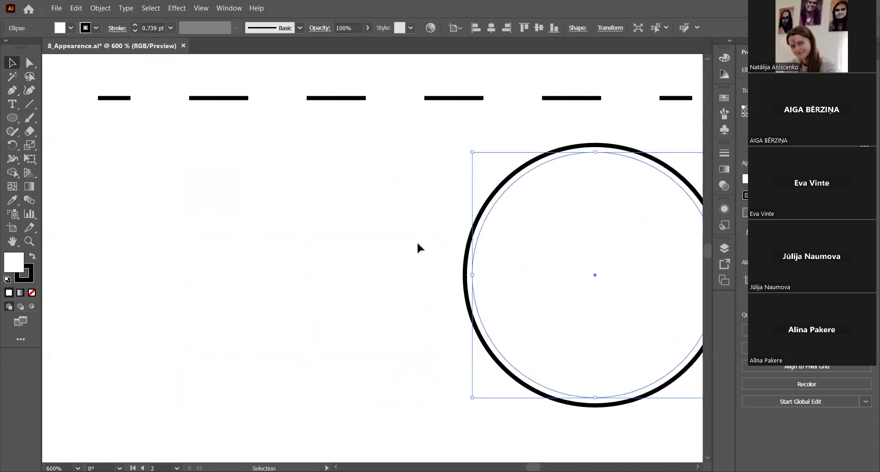
{"action": "key", "text": "v"}
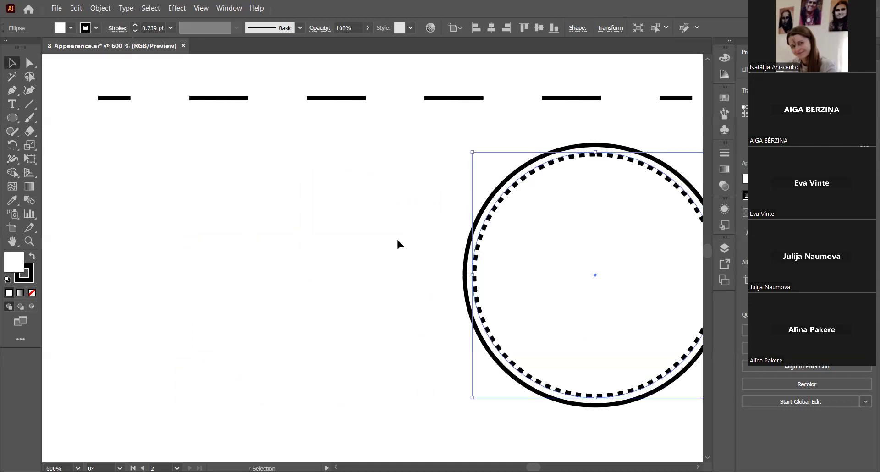
{"action": "left_click", "coordinate": [323, 235]}
{"action": "key", "text": "ctrl+minus"}
{"action": "key", "text": "ctrl+minus"}
{"action": "key", "text": "ctrl+plus"}
{"action": "scroll", "coordinate": [323, 236], "scroll_direction": "up", "scroll_amount": 1}
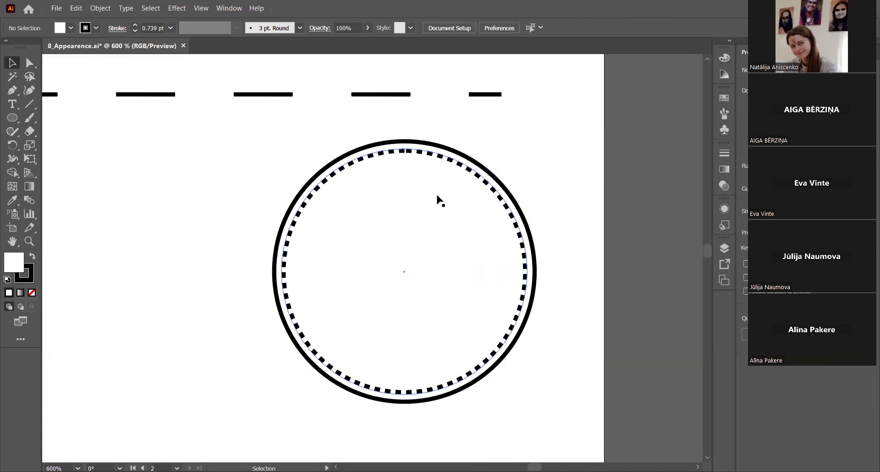
Step: Set the inner circle's dash length to 0 pt and give its stroke round caps
{"action": "left_click", "coordinate": [419, 151]}
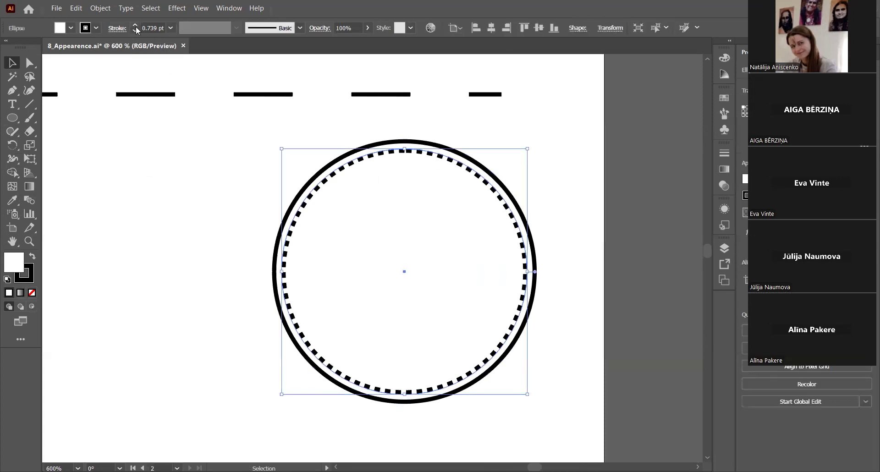
{"action": "left_click", "coordinate": [118, 28]}
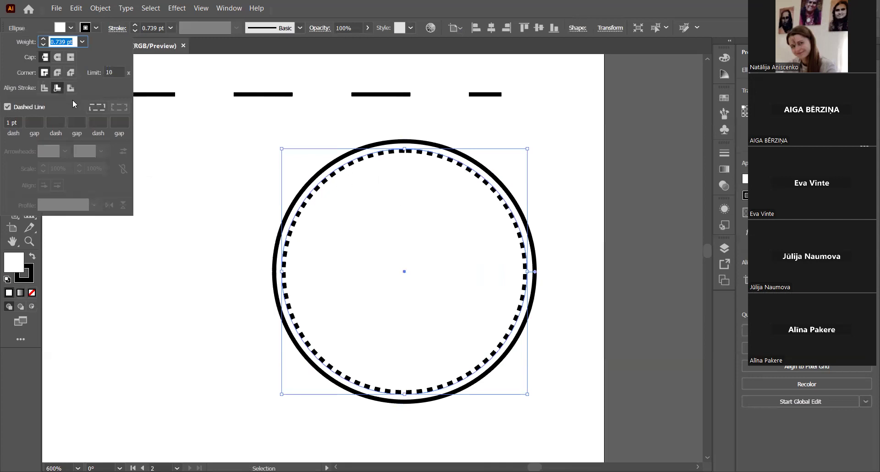
{"action": "double_click", "coordinate": [11, 122]}
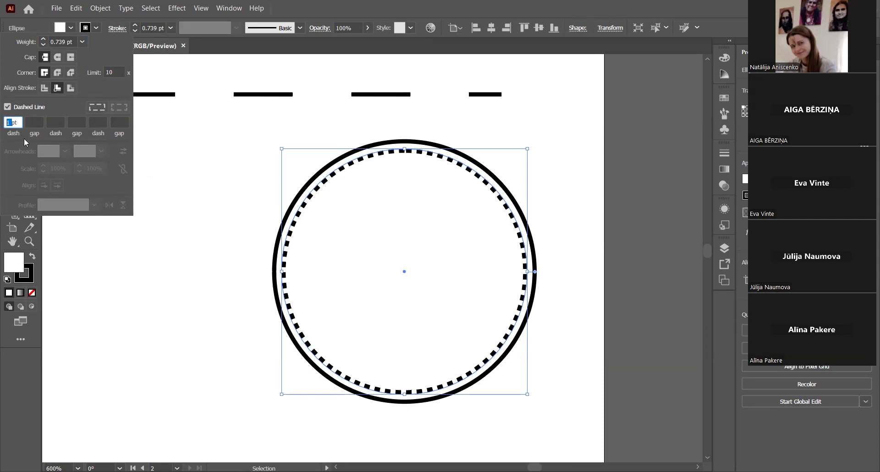
{"action": "type", "text": "0"}
{"action": "left_click", "coordinate": [60, 56]}
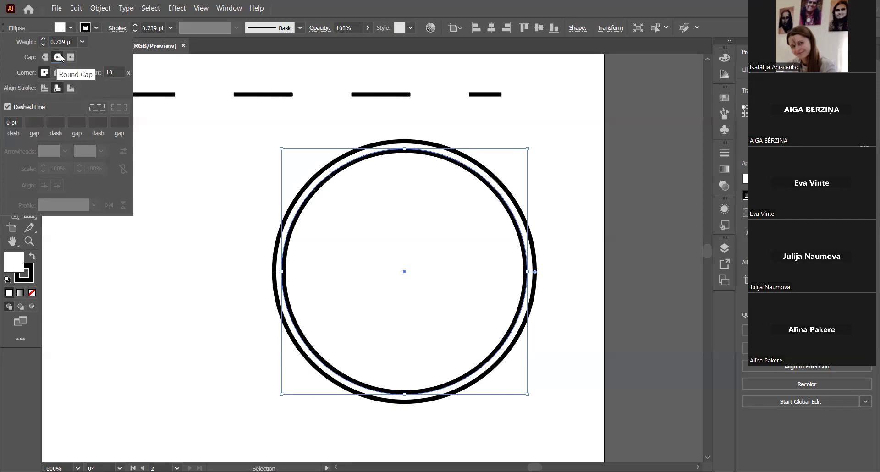
Step: Set a 10 pt gap for the inner circle's dashes, with round corners and the stroke aligned to the centre of the path
{"action": "left_click", "coordinate": [30, 121]}
{"action": "type", "text": "10"}
{"action": "left_click", "coordinate": [61, 122]}
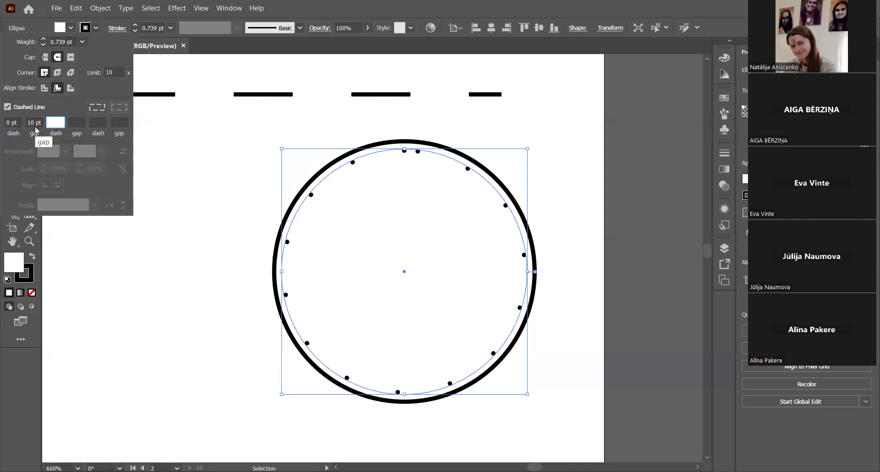
{"action": "left_click", "coordinate": [55, 73]}
{"action": "left_click", "coordinate": [45, 89]}
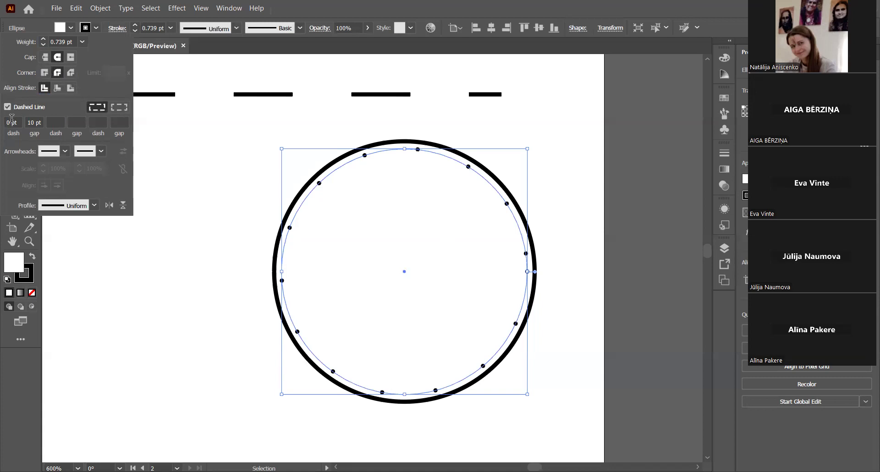
Step: Try gaps of 20 pt and 15 pt between the inner circle's dots
{"action": "double_click", "coordinate": [36, 121]}
{"action": "type", "text": "20"}
{"action": "left_click", "coordinate": [58, 118]}
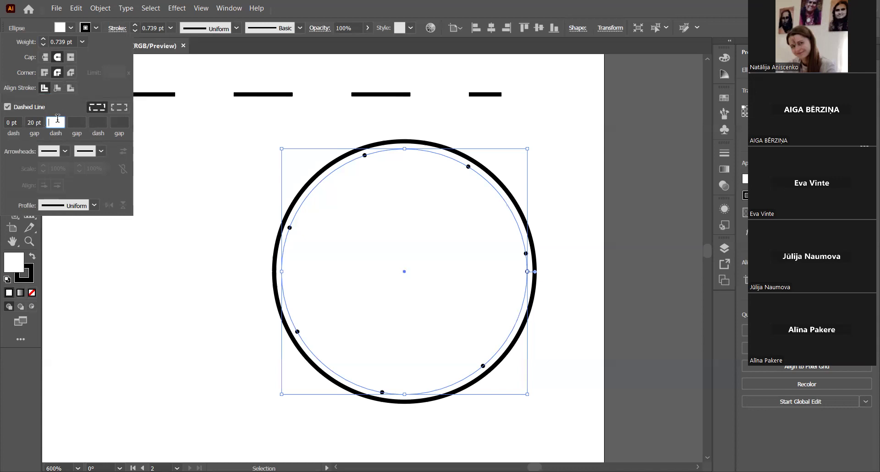
{"action": "double_click", "coordinate": [27, 122]}
{"action": "type", "text": "1"}
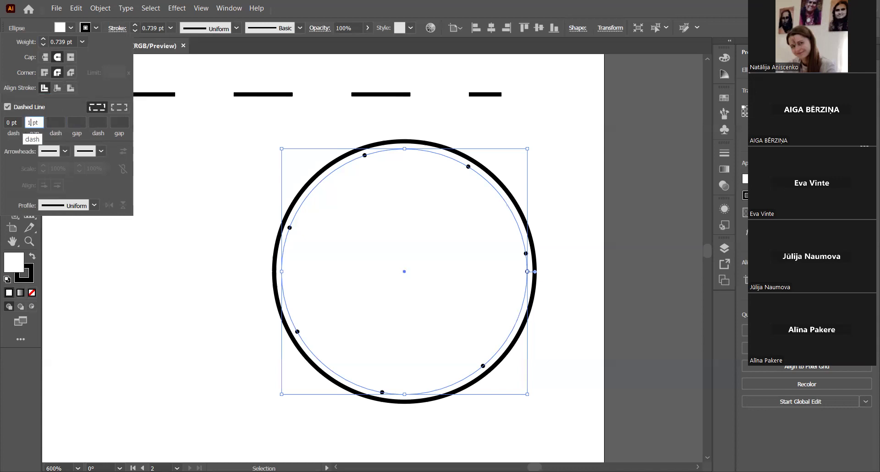
{"action": "key", "text": "Tab"}
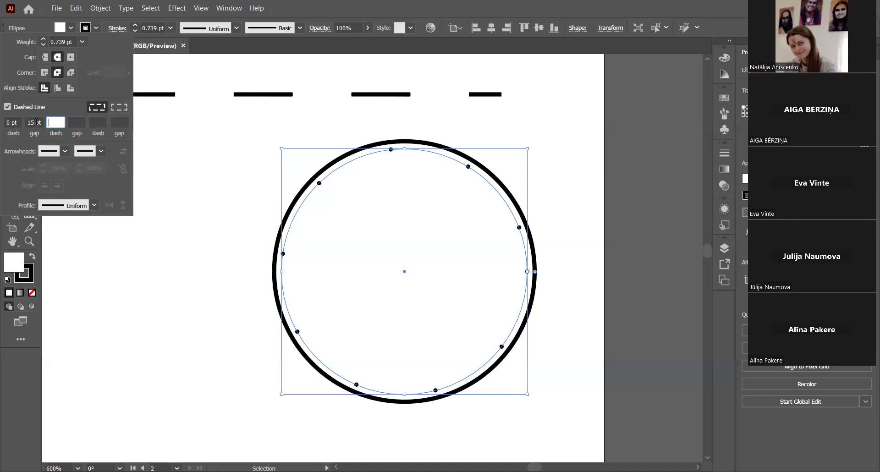
Step: Set the gap between the inner circle's dots to 6 pt and shrink the dotted circle further within the solid ring
{"action": "left_click_drag", "start_coordinate": [37, 123], "coordinate": [22, 124]}
{"action": "type", "text": "6"}
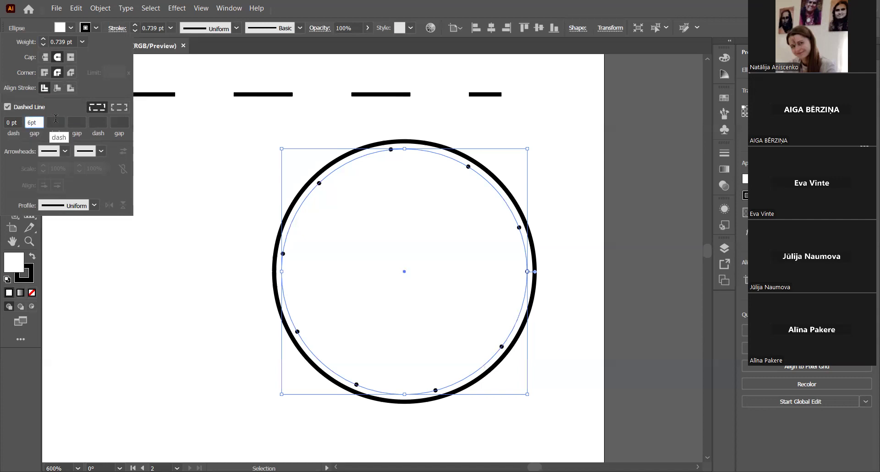
{"action": "left_click", "coordinate": [56, 121]}
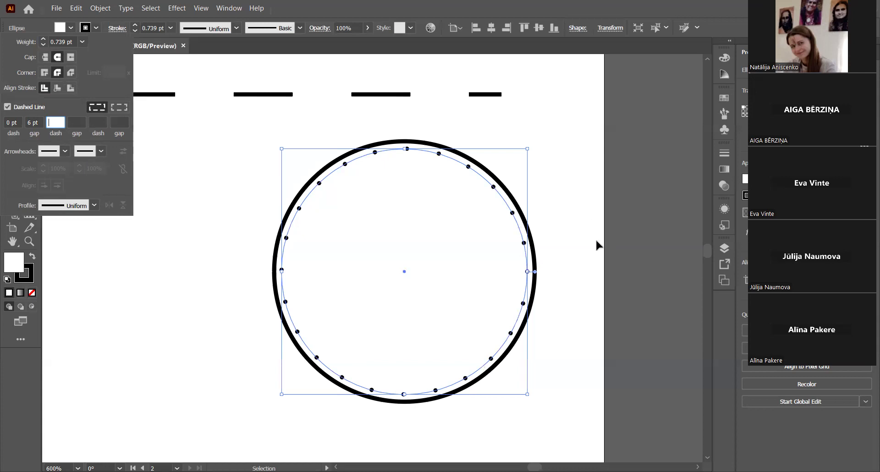
{"action": "left_click", "coordinate": [583, 339]}
{"action": "left_click", "coordinate": [481, 175]}
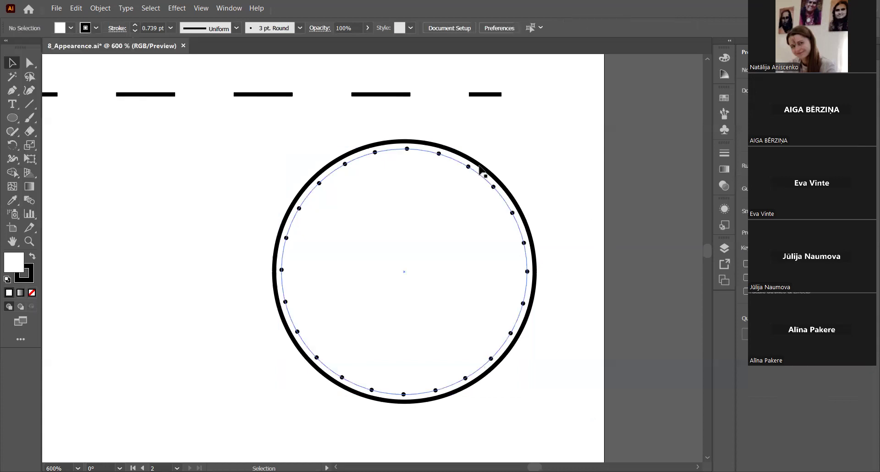
{"action": "left_click_drag", "start_coordinate": [525, 151], "coordinate": [516, 164]}
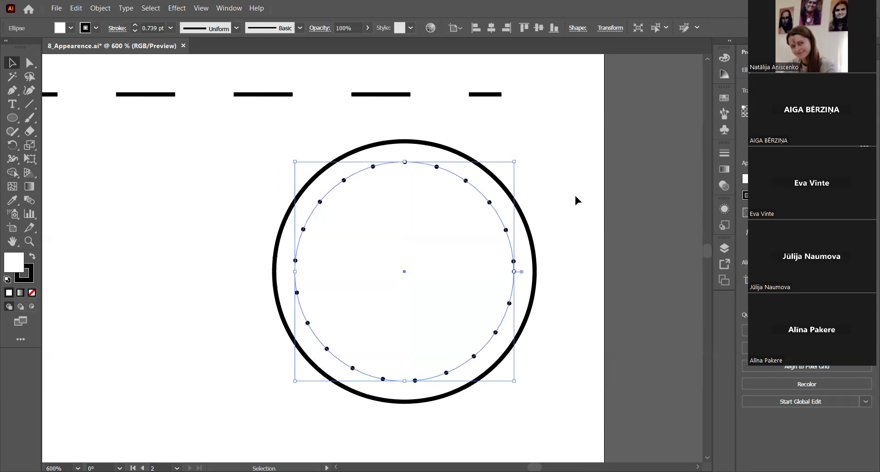
Step: Undo the last shrinking of the dotted inner circle and deselect it
{"action": "key", "text": "ctrl+z"}
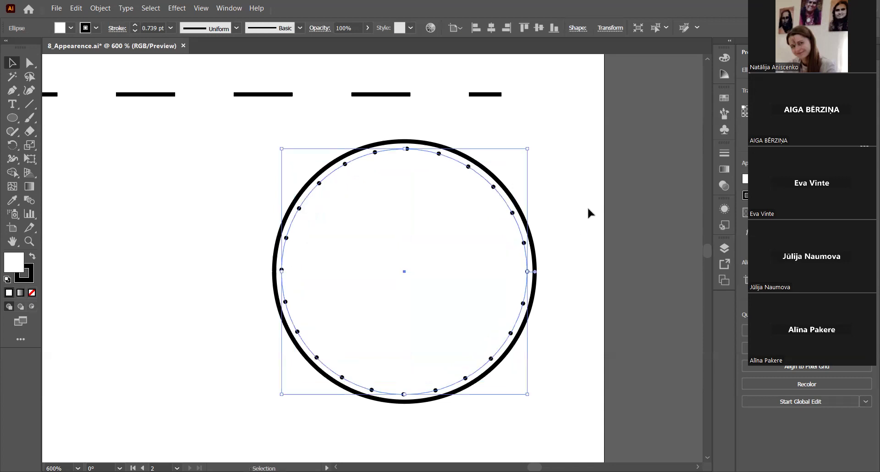
{"action": "left_click", "coordinate": [588, 209]}
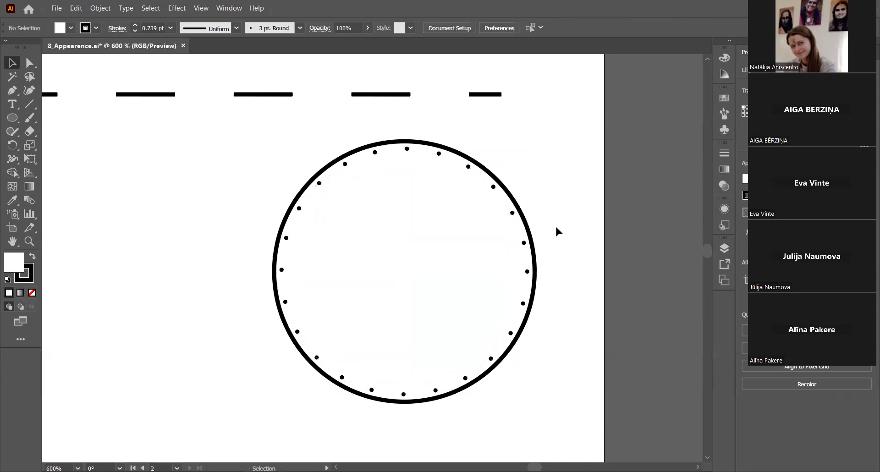
{"action": "left_click", "coordinate": [470, 169]}
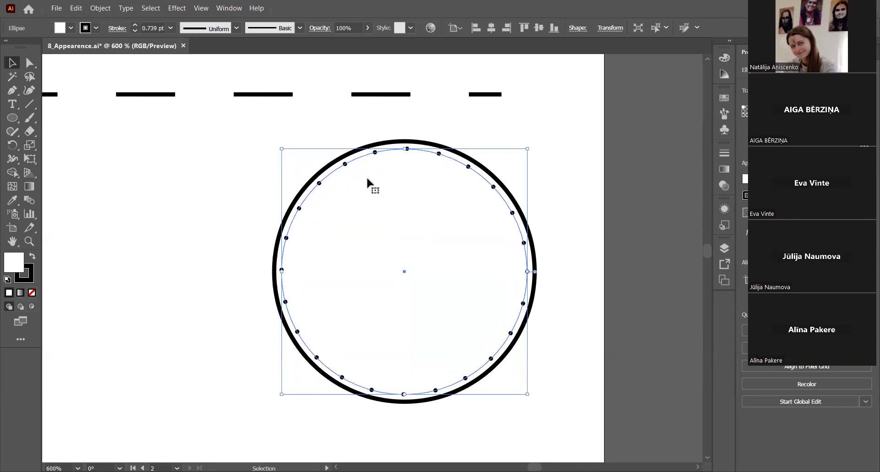
{"action": "left_click", "coordinate": [228, 187]}
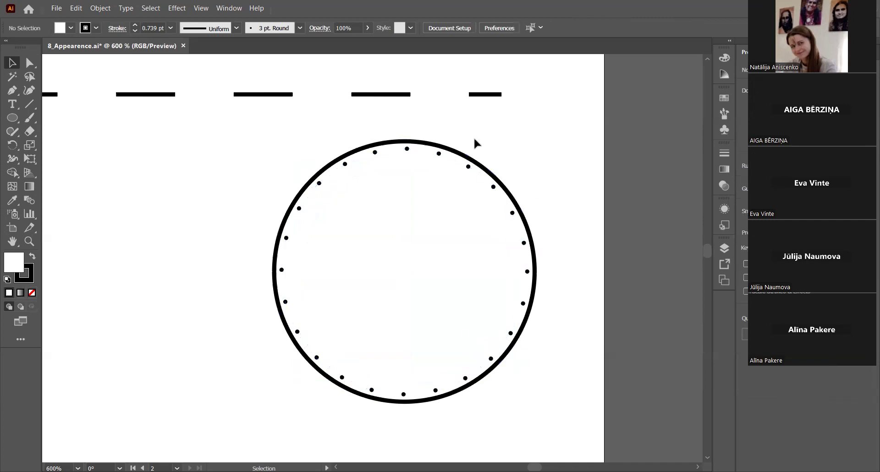
{"action": "left_click", "coordinate": [27, 109]}
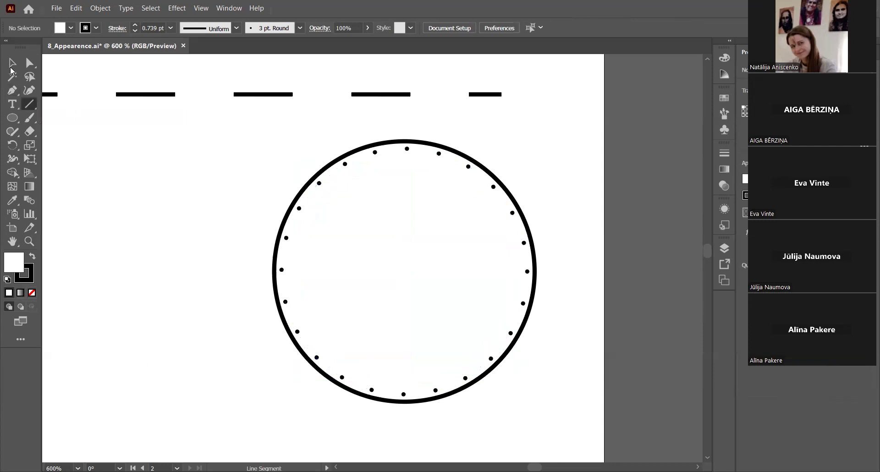
{"action": "left_click", "coordinate": [11, 66]}
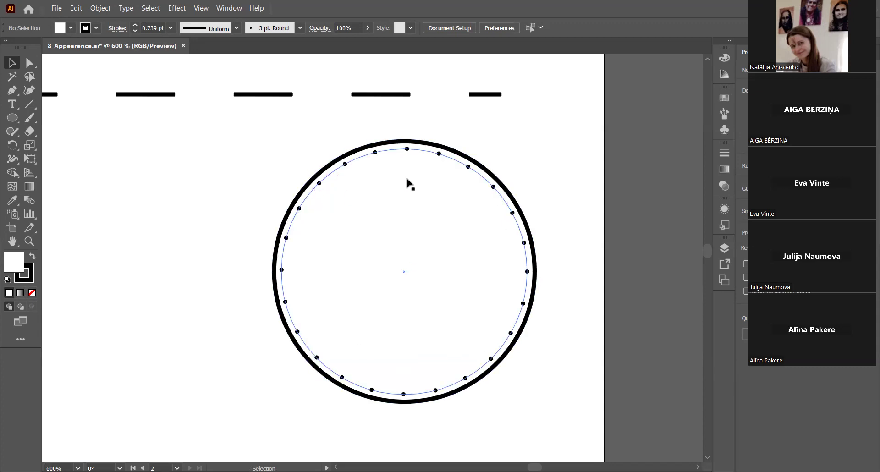
{"action": "left_click", "coordinate": [436, 154]}
{"action": "left_click", "coordinate": [161, 199]}
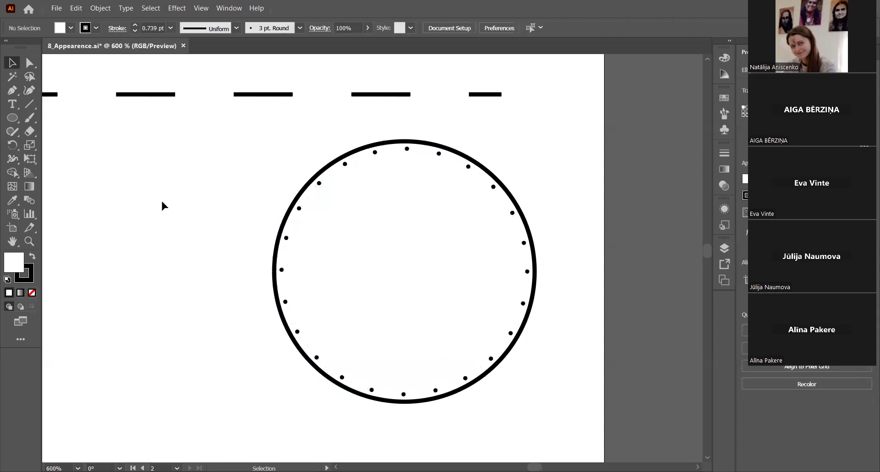
Step: Shift the horizontal dashed line slightly and draw a long diagonal line across it beside the circles
{"action": "left_click", "coordinate": [153, 95]}
{"action": "left_click_drag", "start_coordinate": [152, 97], "coordinate": [165, 92]}
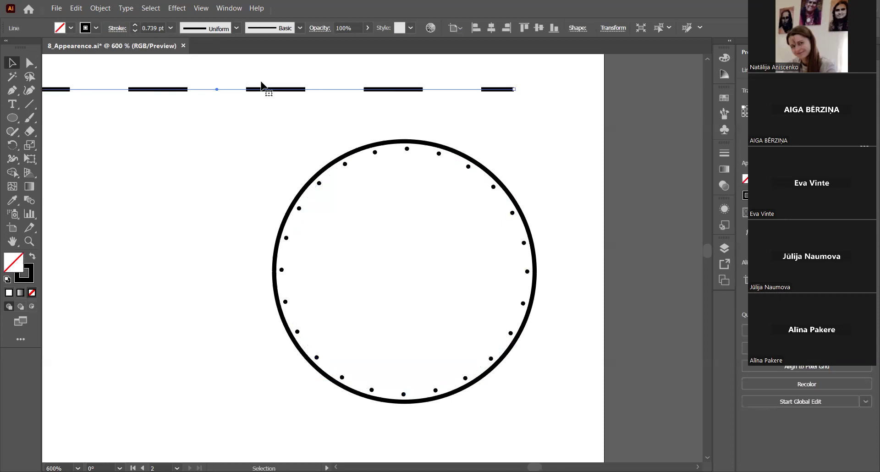
{"action": "left_click", "coordinate": [90, 133]}
{"action": "key", "text": "backslash"}
{"action": "mouse_move", "coordinate": [91, 341]}
{"action": "left_mouse_down"}
{"action": "mouse_move", "coordinate": [216, 137]}
{"action": "mouse_move", "coordinate": [286, 61]}
{"action": "left_mouse_up"}
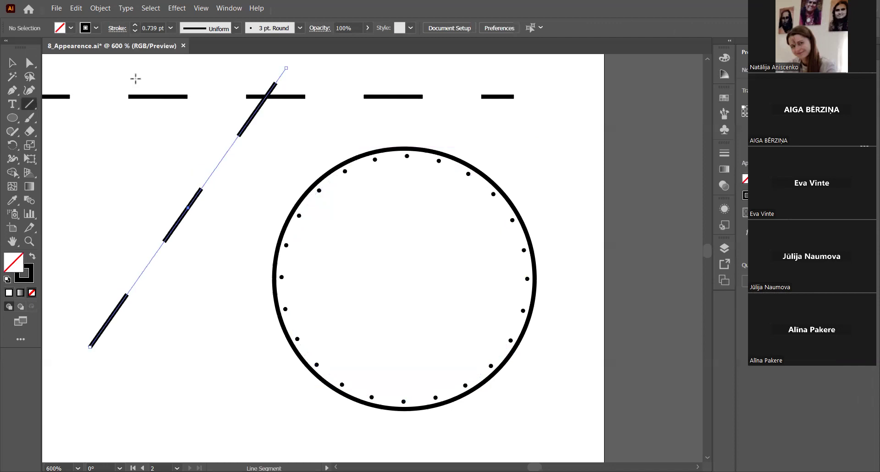
Step: Give the diagonal line's stroke round caps and round joins
{"action": "left_click", "coordinate": [117, 28]}
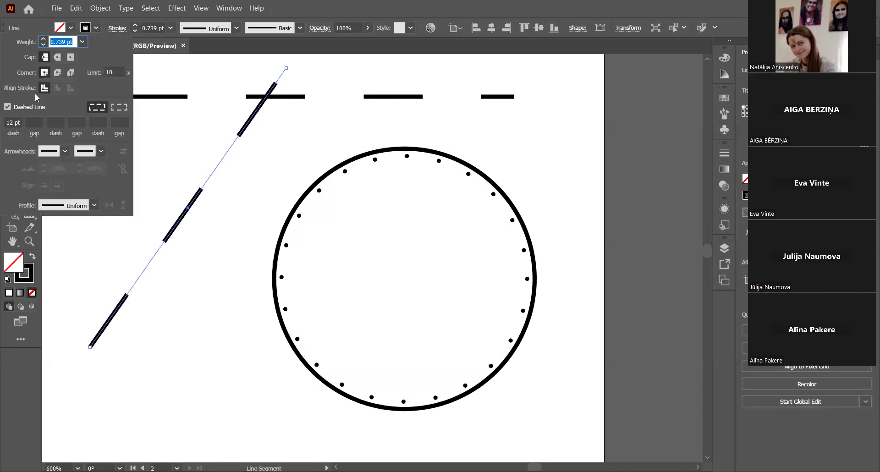
{"action": "left_click", "coordinate": [58, 57]}
{"action": "left_click", "coordinate": [57, 72]}
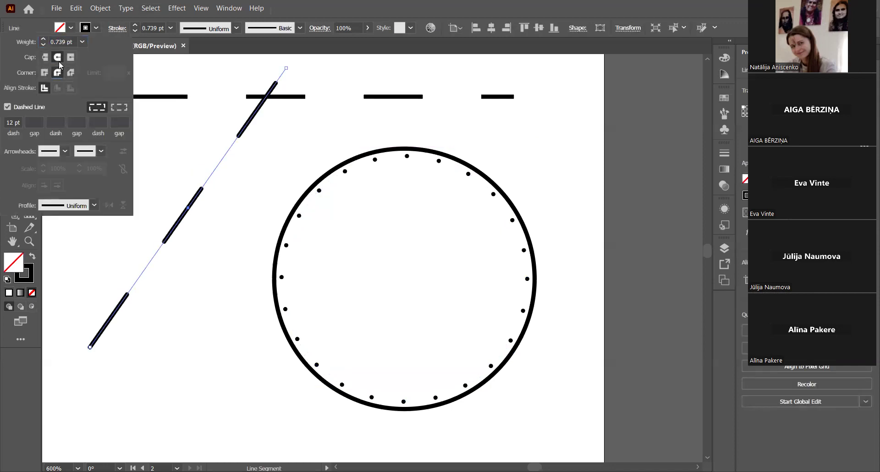
Step: Turn the diagonal line into a dotted line with a 0 pt dash and a 2 pt gap
{"action": "double_click", "coordinate": [13, 121]}
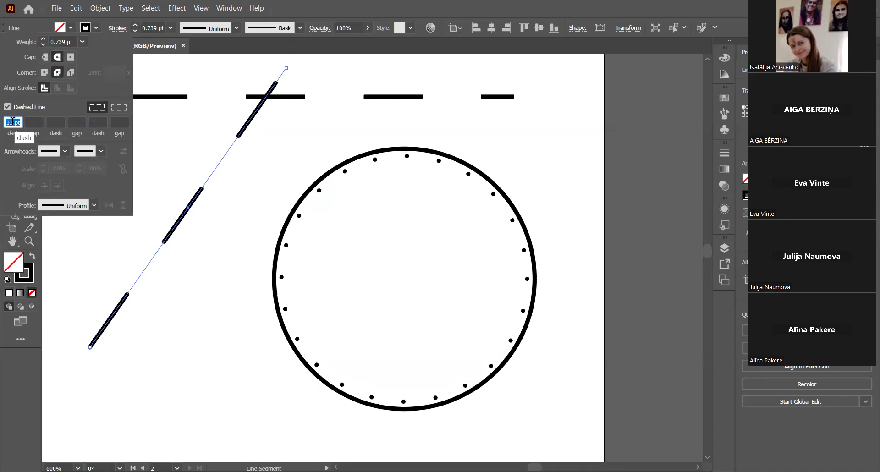
{"action": "type", "text": "0"}
{"action": "key", "text": "Tab"}
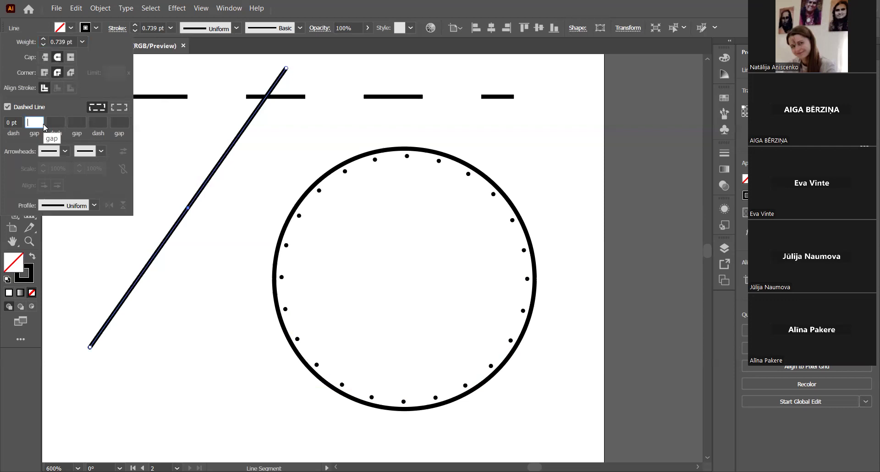
{"action": "type", "text": "2"}
{"action": "left_click", "coordinate": [55, 122]}
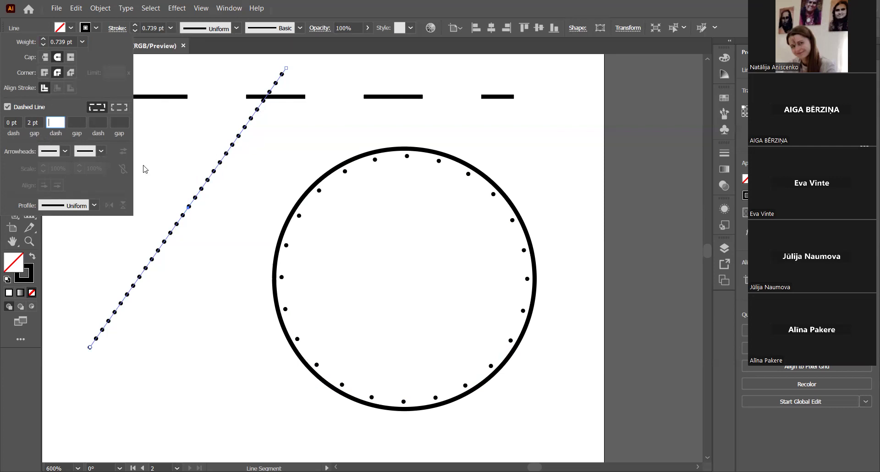
{"action": "key", "text": "Escape"}
Step: Draw a dotted square of about 37 px below the circles and align its dashes to the corners and path ends
{"action": "left_click", "coordinate": [13, 131]}
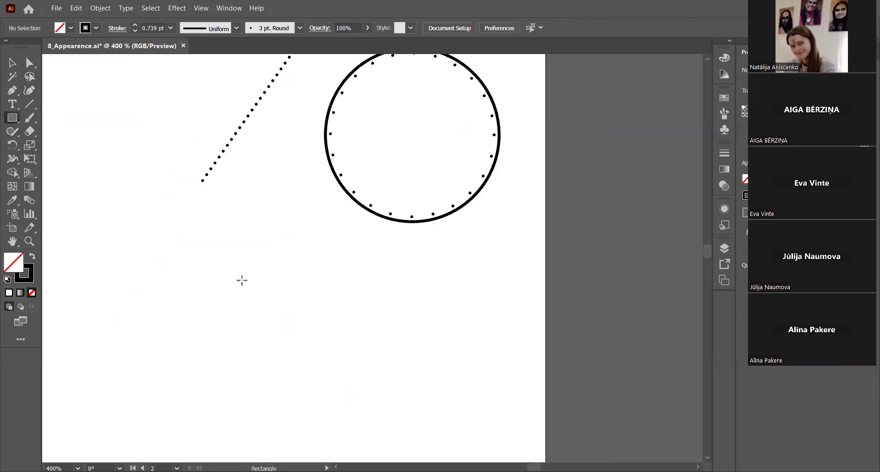
{"action": "mouse_move", "coordinate": [224, 280]}
{"action": "left_mouse_down"}
{"action": "mouse_move", "coordinate": [349, 380]}
{"action": "mouse_move", "coordinate": [359, 415]}
{"action": "left_mouse_up"}
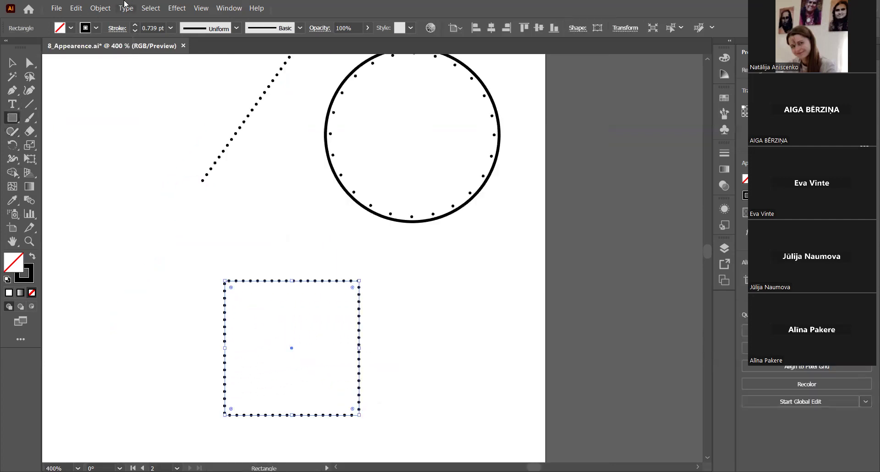
{"action": "left_click", "coordinate": [116, 28]}
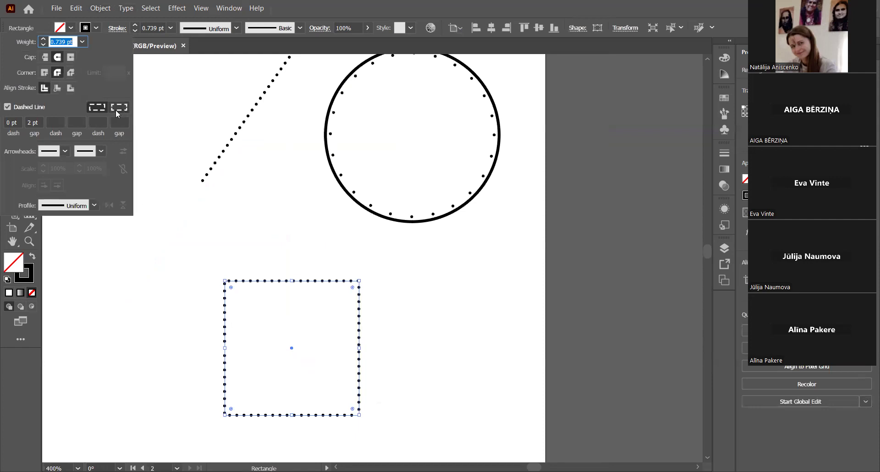
{"action": "left_click", "coordinate": [114, 110]}
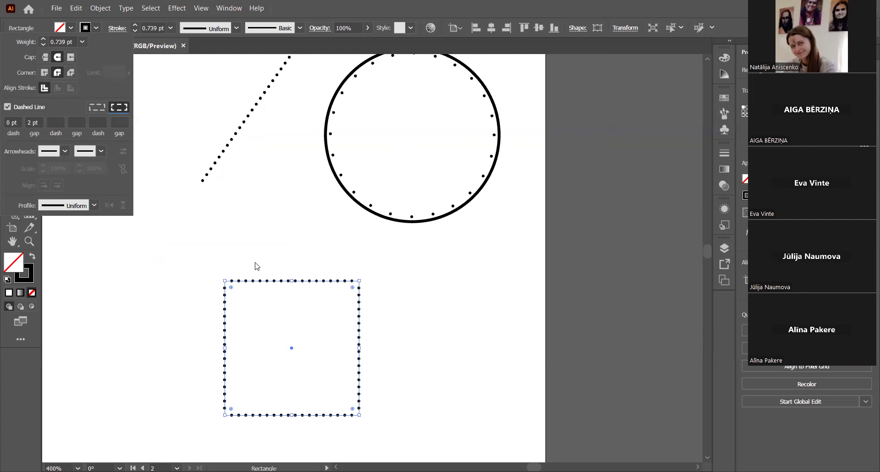
{"action": "left_click", "coordinate": [287, 260]}
{"action": "left_click", "coordinate": [287, 259]}
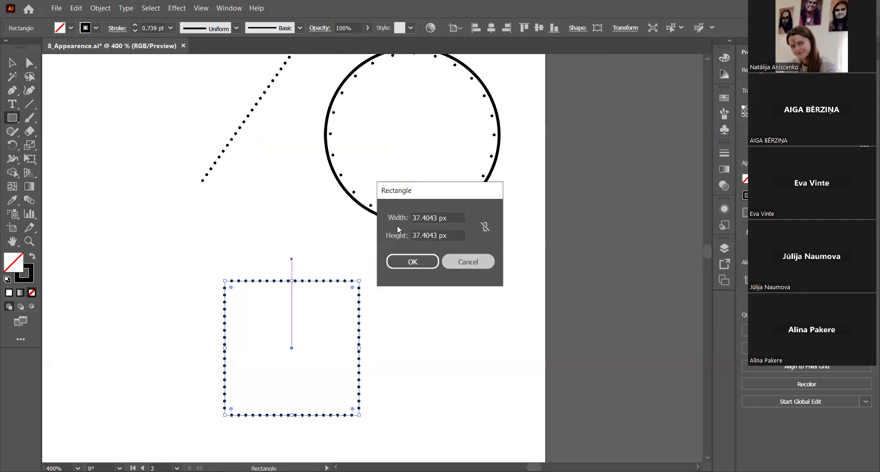
{"action": "key", "text": "Escape"}
{"action": "key", "text": "v"}
{"action": "key", "text": "ctrl+shift+a"}
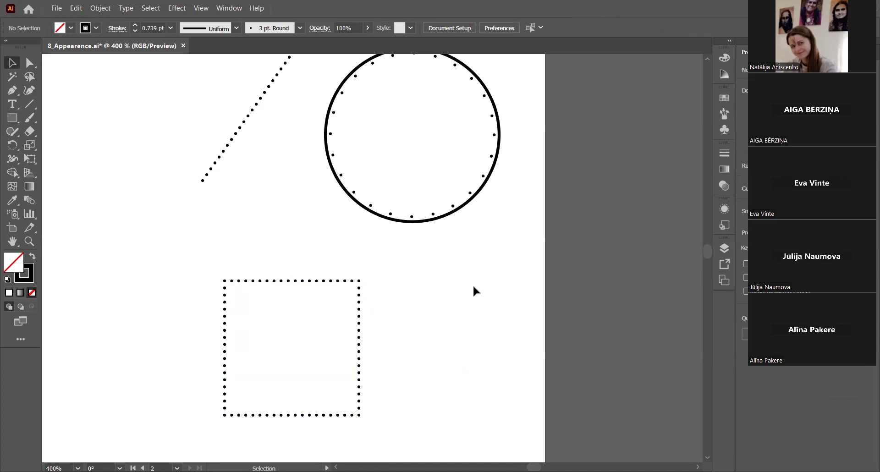
Step: Place a copy of the dotted square beside the original and make it preserve exact dash and gap lengths
{"action": "left_click", "coordinate": [256, 285]}
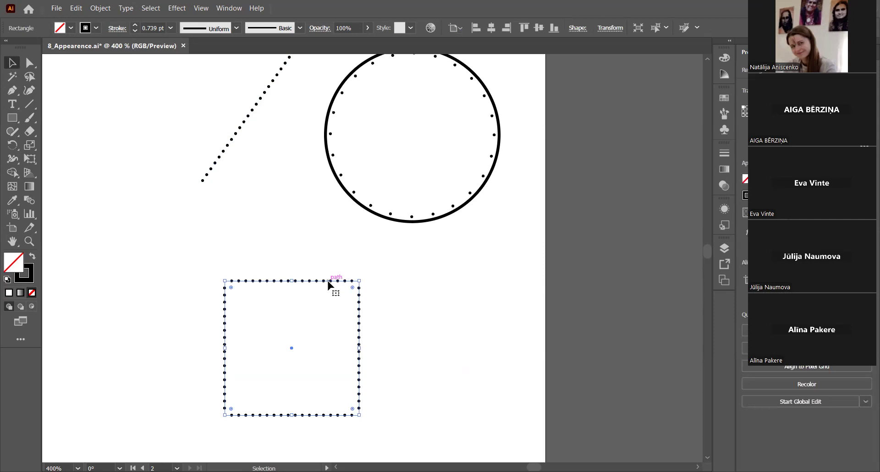
{"action": "left_click_drag", "start_coordinate": [327, 284], "coordinate": [173, 284]}
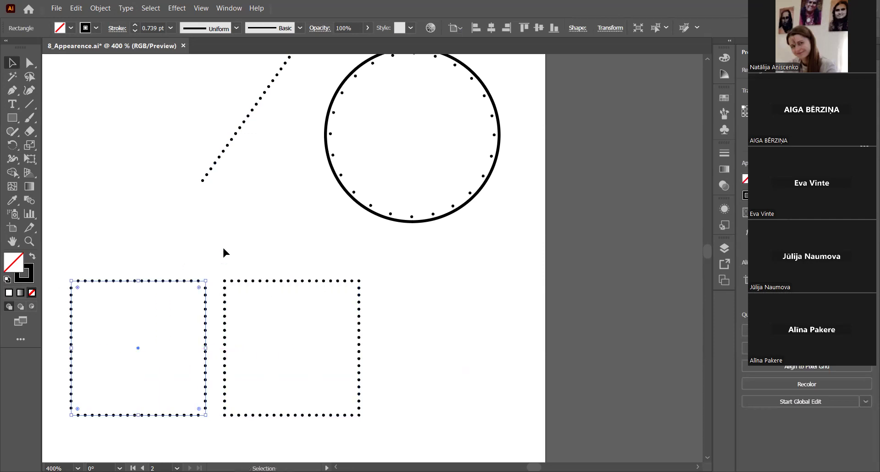
{"action": "left_click", "coordinate": [118, 28]}
{"action": "left_click", "coordinate": [102, 108]}
{"action": "left_click", "coordinate": [255, 254]}
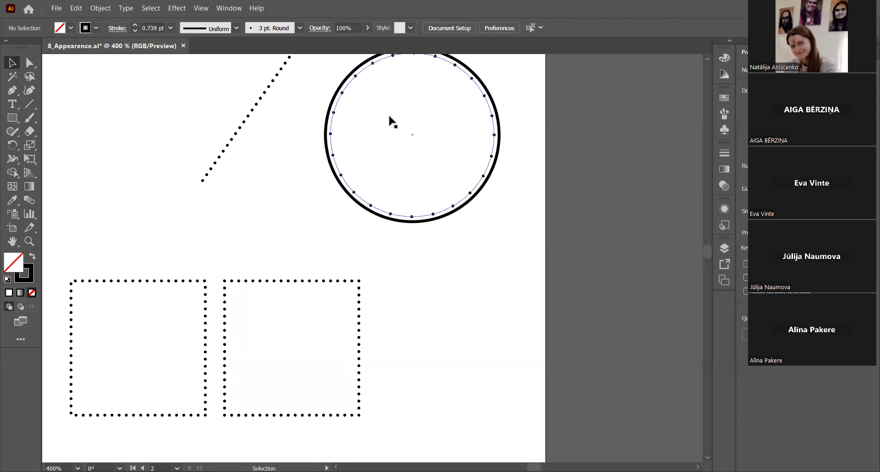
Step: Enlarge the solid outer circle evenly around the dotted circle and set its stroke weight to 5 pt
{"action": "key", "text": "ctrl+plus"}
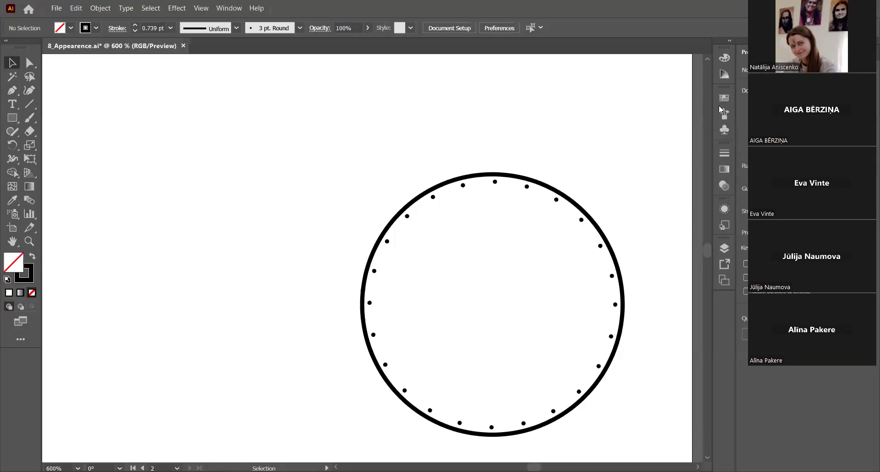
{"action": "left_click", "coordinate": [539, 186]}
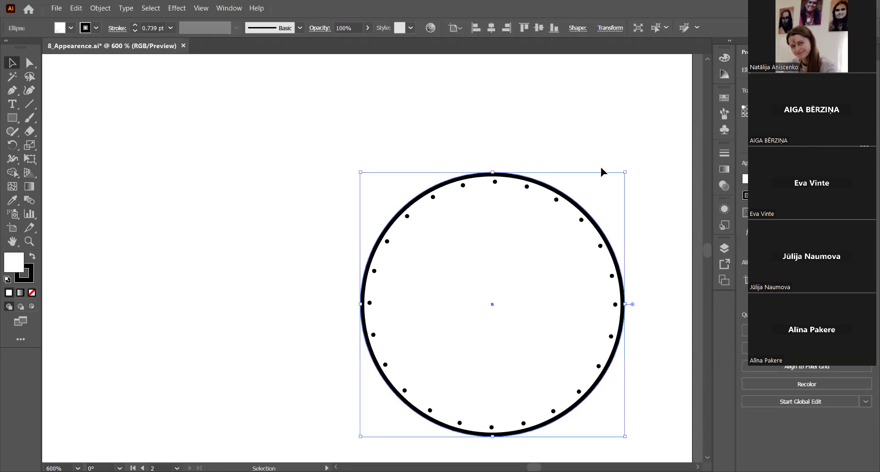
{"action": "left_click_drag", "start_coordinate": [629, 175], "coordinate": [659, 140]}
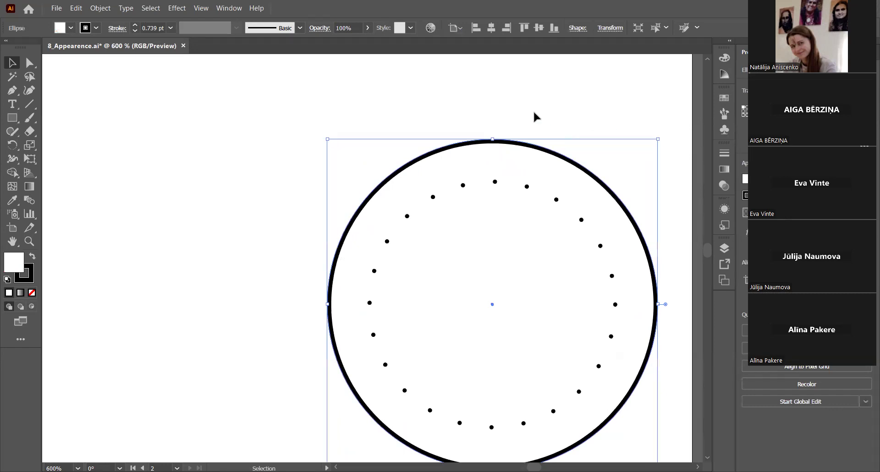
{"action": "left_click", "coordinate": [136, 26]}
{"action": "left_click", "coordinate": [136, 26]}
{"action": "left_click", "coordinate": [136, 26]}
{"action": "left_click", "coordinate": [136, 26]}
{"action": "left_click", "coordinate": [136, 26]}
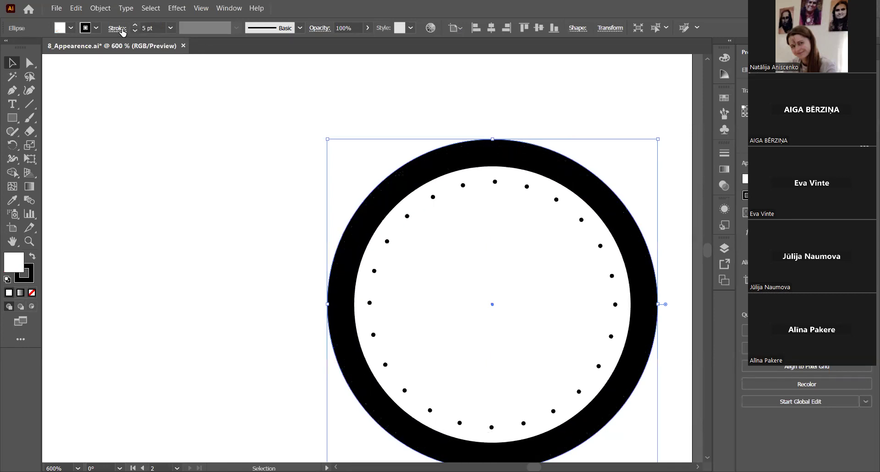
Step: Align the outer circle's stroke to the centre of its path and set its weight to 8 pt
{"action": "left_click", "coordinate": [119, 28]}
{"action": "left_click", "coordinate": [44, 89]}
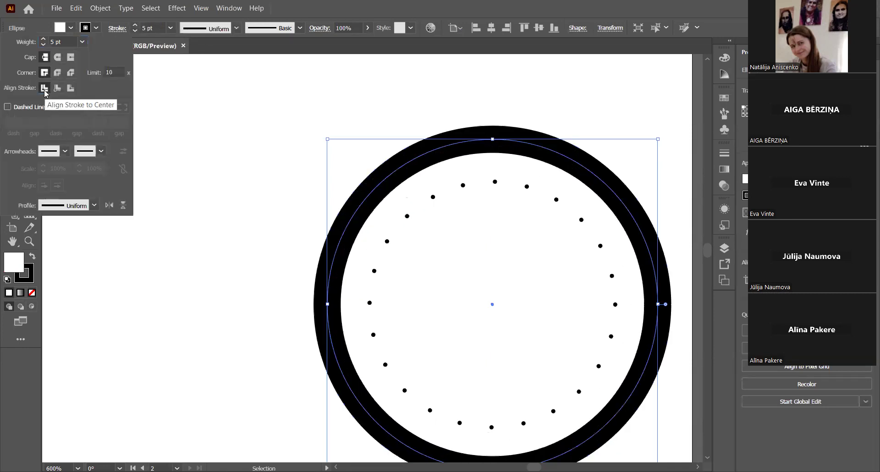
{"action": "left_click", "coordinate": [135, 26]}
{"action": "left_click", "coordinate": [135, 26]}
{"action": "left_click", "coordinate": [135, 27]}
{"action": "left_click", "coordinate": [205, 174]}
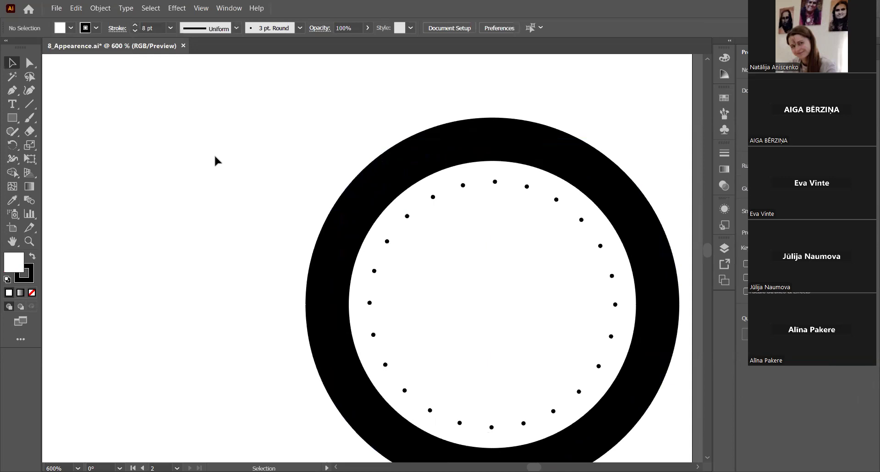
Step: Show the outer circle's Appearance attributes in a taller floating panel and add a second stroke to the circle
{"action": "left_click", "coordinate": [486, 140]}
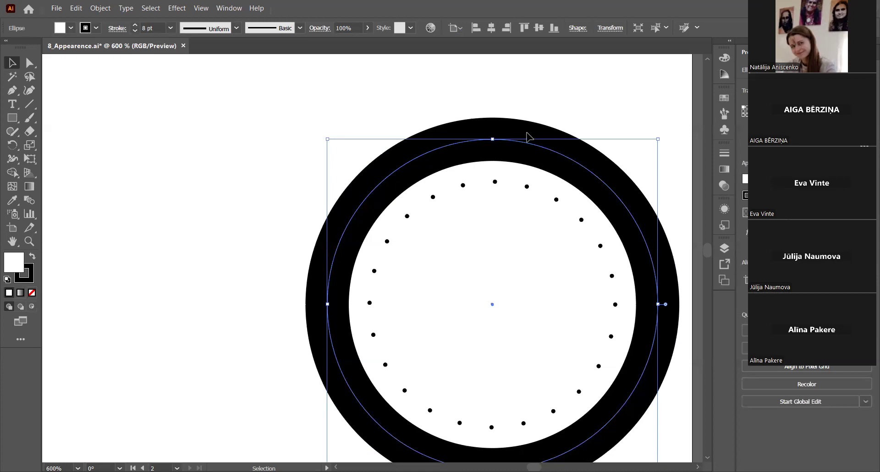
{"action": "left_click", "coordinate": [231, 9]}
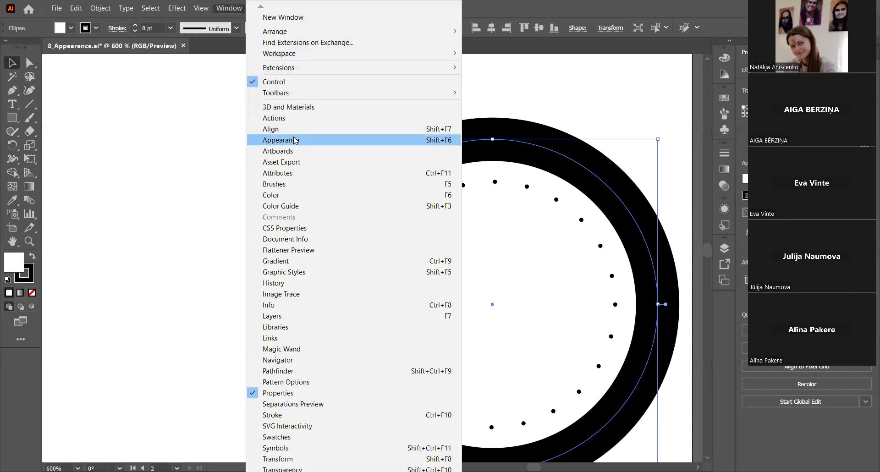
{"action": "left_click", "coordinate": [335, 141]}
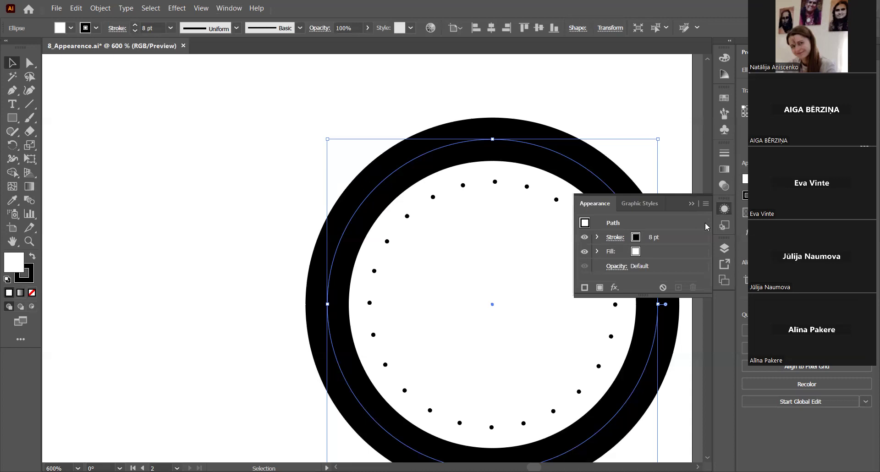
{"action": "left_click_drag", "start_coordinate": [673, 203], "coordinate": [255, 174]}
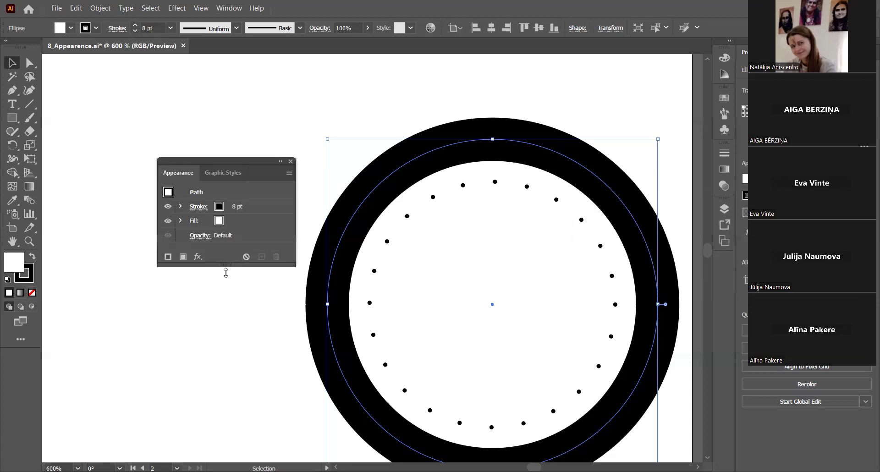
{"action": "left_click_drag", "start_coordinate": [213, 266], "coordinate": [213, 330]}
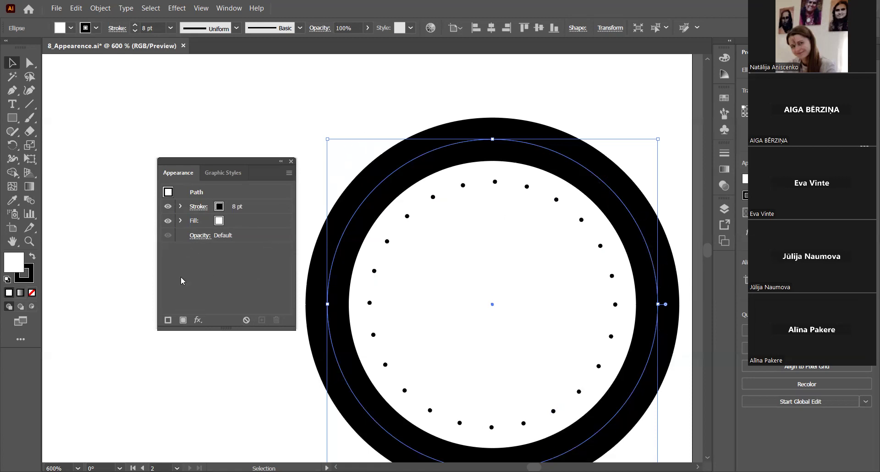
{"action": "left_click", "coordinate": [168, 321]}
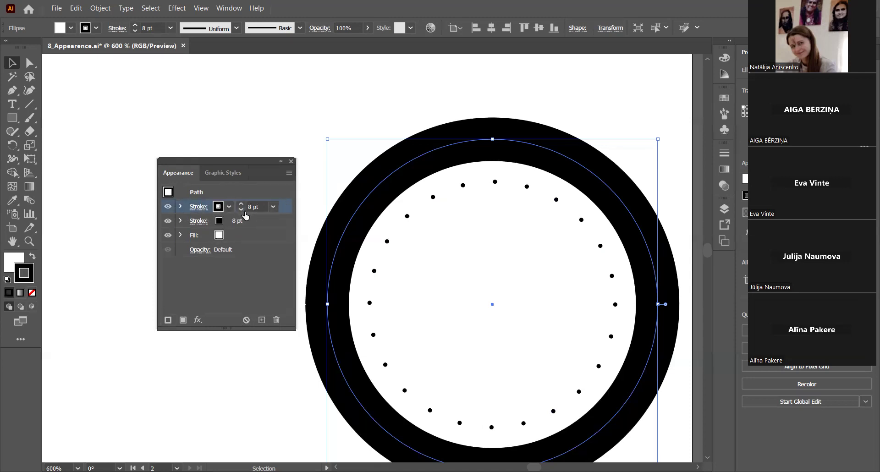
Step: Colour the outer circle's upper stroke purple and set its weight to 6 pt
{"action": "left_click", "coordinate": [228, 207]}
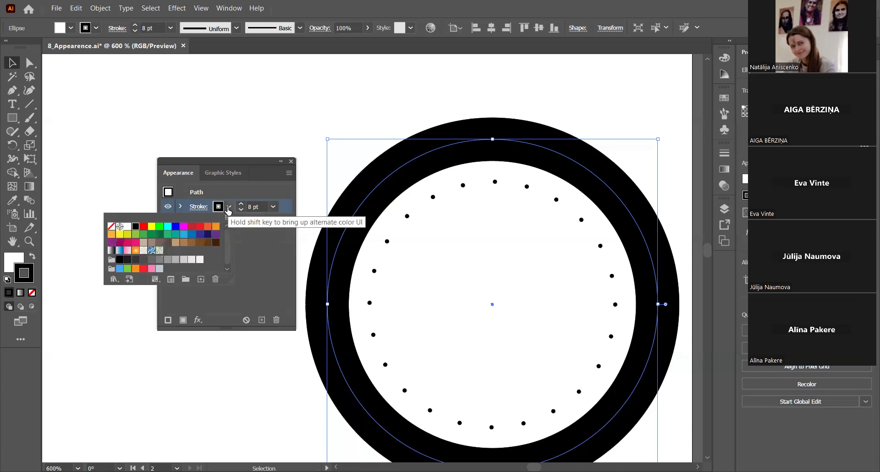
{"action": "left_click", "coordinate": [216, 235]}
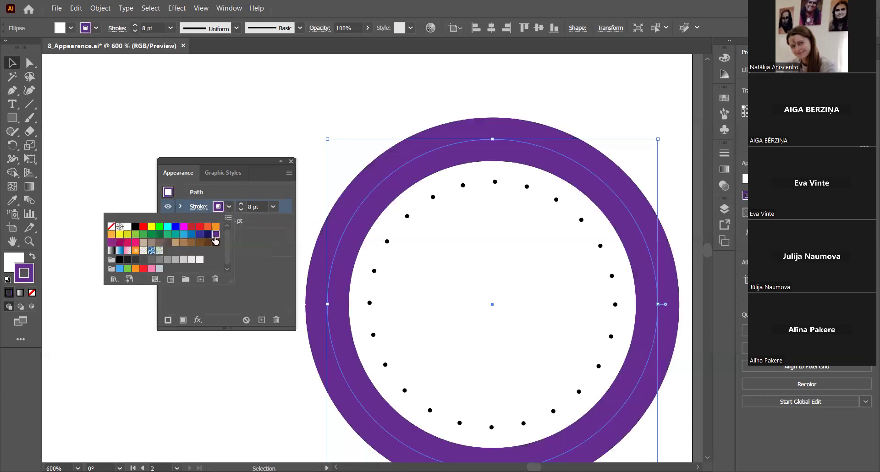
{"action": "left_click", "coordinate": [241, 210]}
{"action": "left_click", "coordinate": [240, 210]}
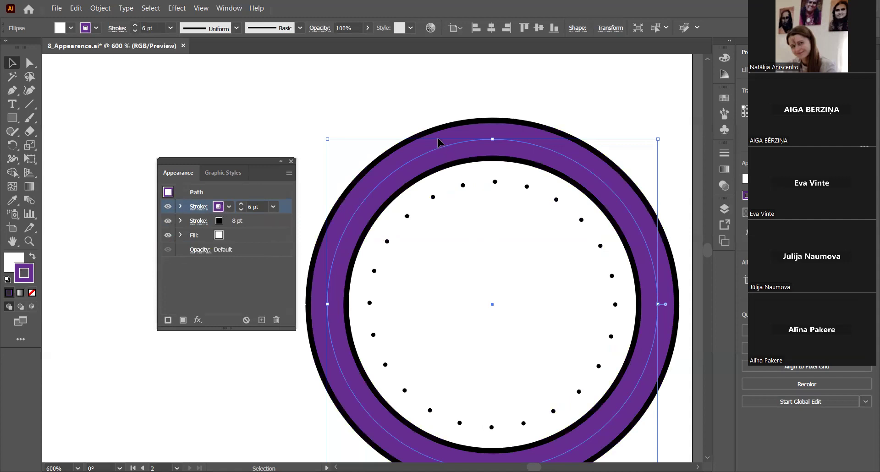
Step: Add a third stroke to the circle, coloured dark blue (R=46 G=49 B=146) with a weight of 4 pt
{"action": "left_click", "coordinate": [167, 321]}
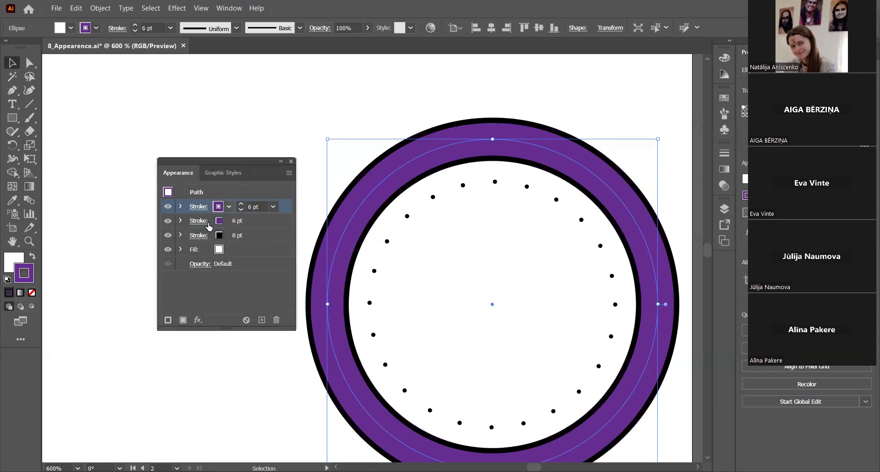
{"action": "left_click", "coordinate": [228, 206]}
{"action": "left_click", "coordinate": [200, 234]}
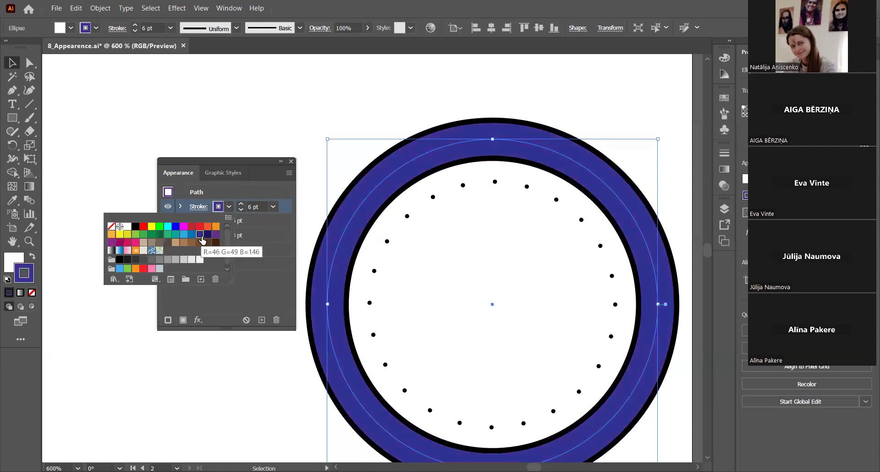
{"action": "left_click", "coordinate": [241, 210]}
{"action": "left_click", "coordinate": [241, 211]}
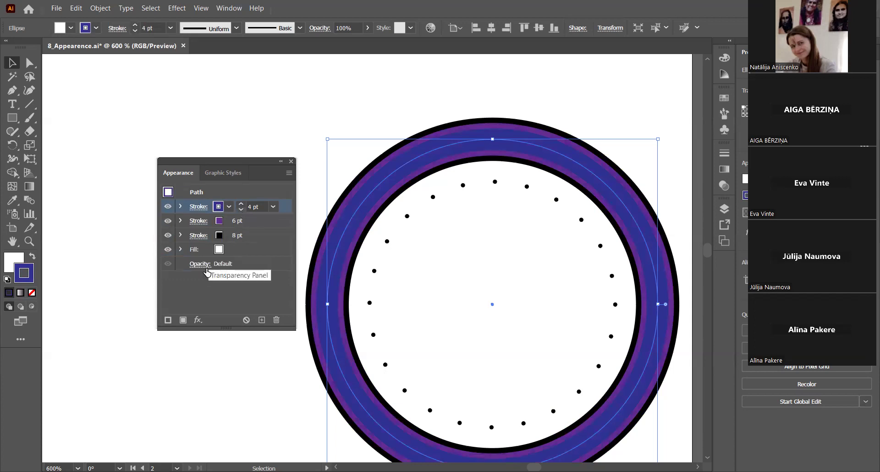
Step: Add a fourth stroke on top with a weight of 2 pt and the blue colour R=0 G=113 B=188
{"action": "left_click", "coordinate": [168, 320]}
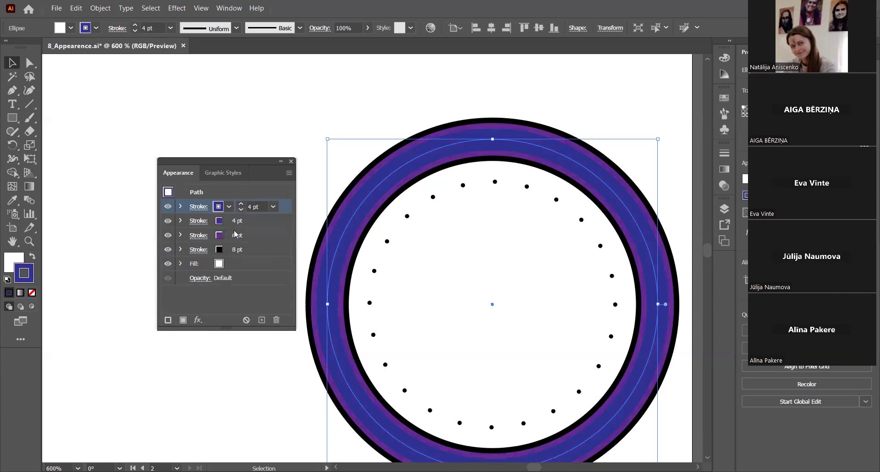
{"action": "left_click", "coordinate": [241, 210]}
{"action": "left_click", "coordinate": [242, 210]}
{"action": "left_click", "coordinate": [229, 208]}
{"action": "left_click", "coordinate": [191, 235]}
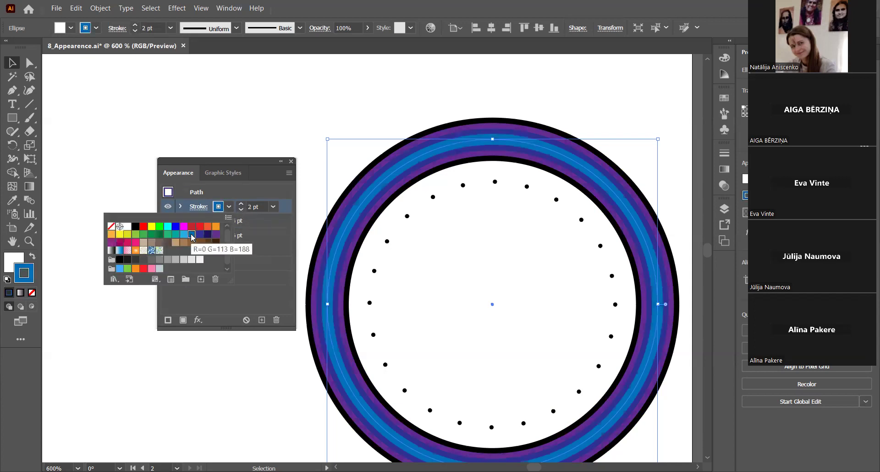
{"action": "left_click", "coordinate": [215, 299]}
Step: Add a fifth, white stroke on top with a weight of 0.5 pt, and deselect the circle
{"action": "left_click", "coordinate": [166, 321]}
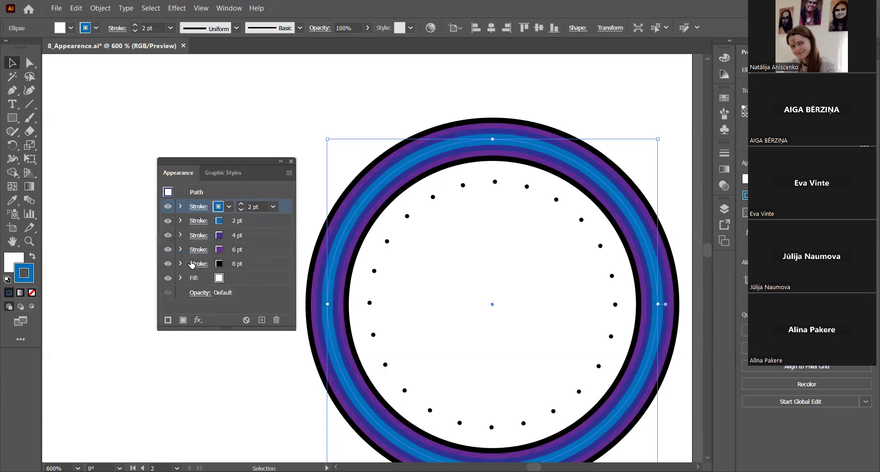
{"action": "left_click", "coordinate": [231, 211]}
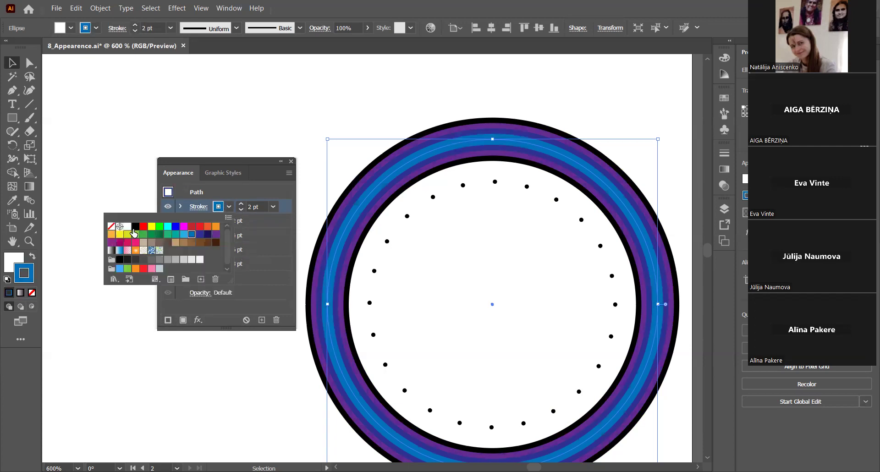
{"action": "left_click", "coordinate": [128, 227]}
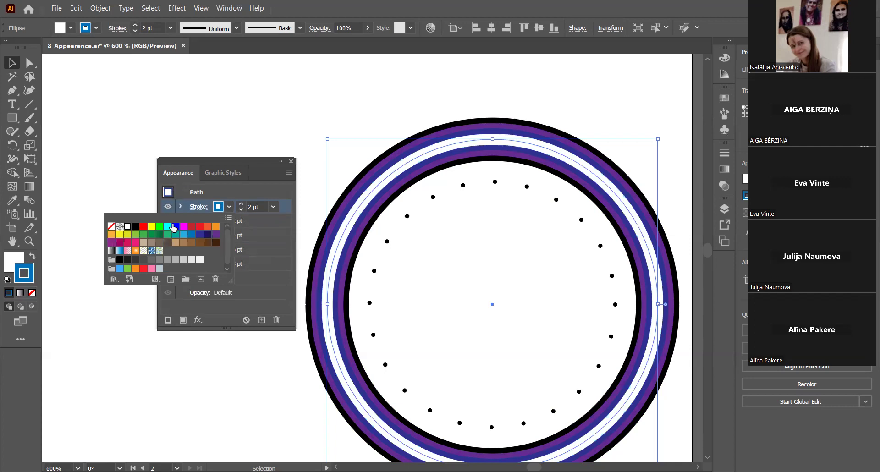
{"action": "left_click", "coordinate": [241, 210]}
{"action": "left_click", "coordinate": [242, 210]}
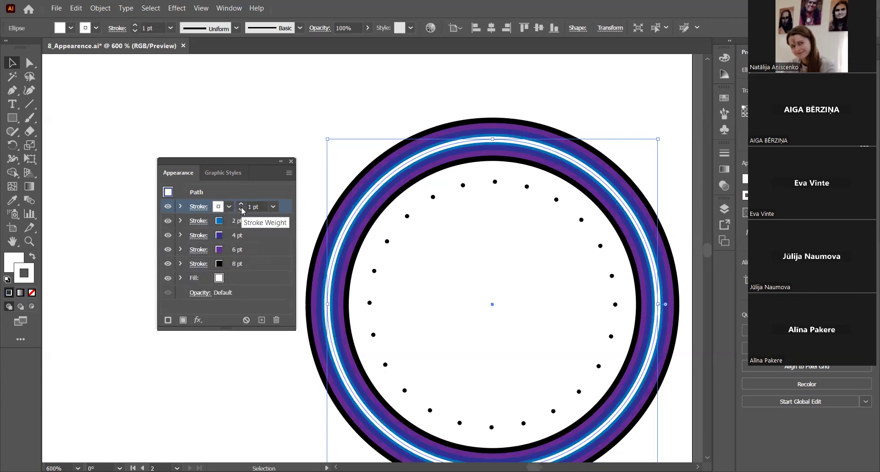
{"action": "left_click", "coordinate": [242, 210]}
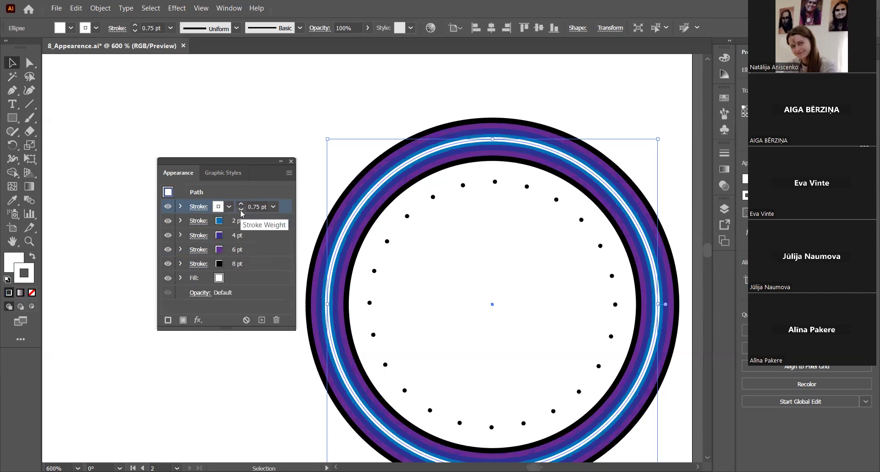
{"action": "left_click", "coordinate": [241, 210]}
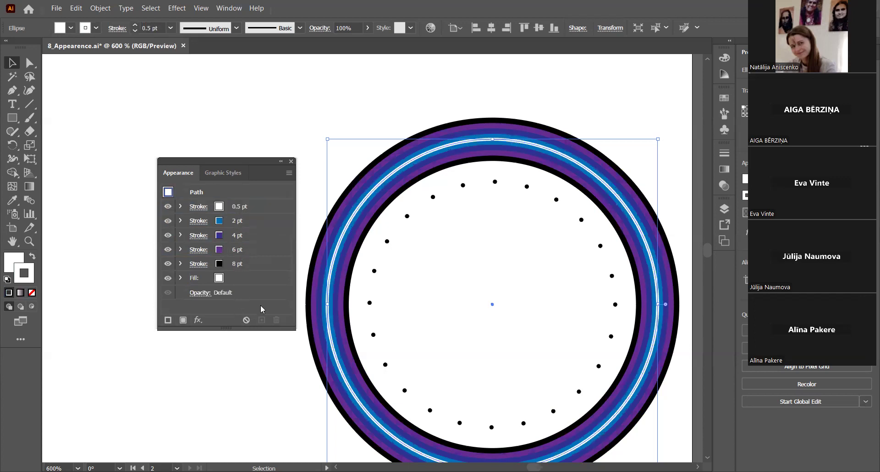
{"action": "left_click", "coordinate": [266, 347]}
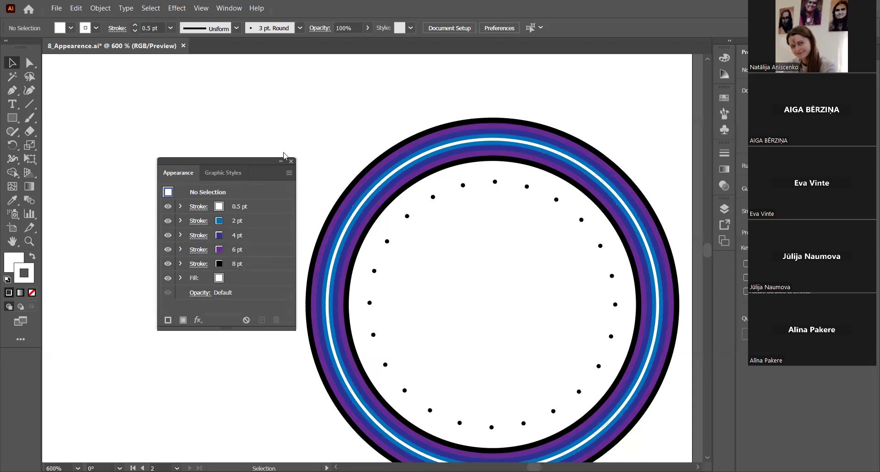
Step: Try adding another fill above the strokes in the Appearance attributes and colouring it orange, and undo the colour change
{"action": "left_click_drag", "start_coordinate": [229, 166], "coordinate": [220, 106]}
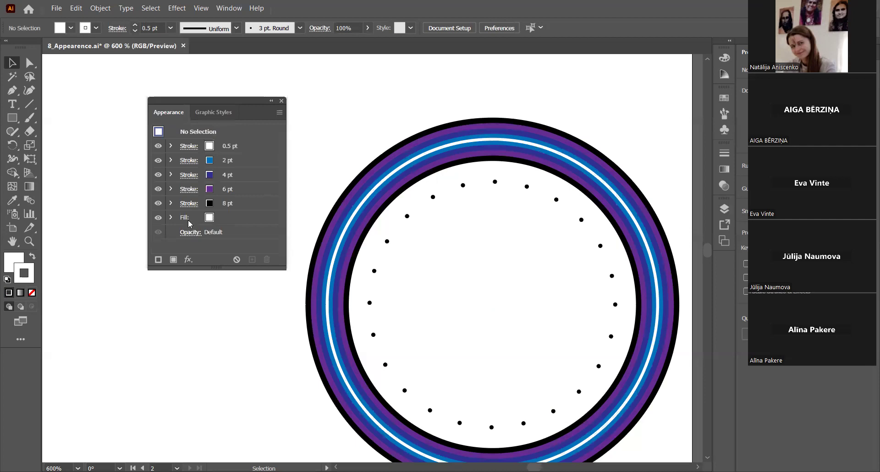
{"action": "left_click", "coordinate": [174, 260]}
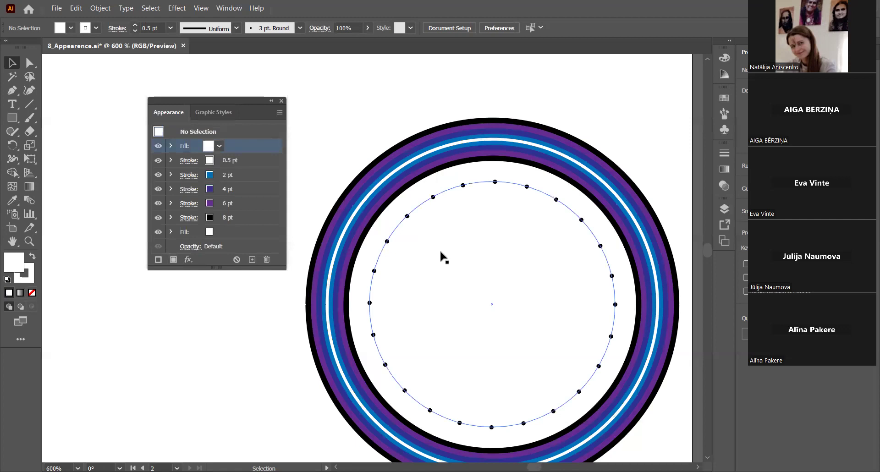
{"action": "left_click", "coordinate": [220, 146]}
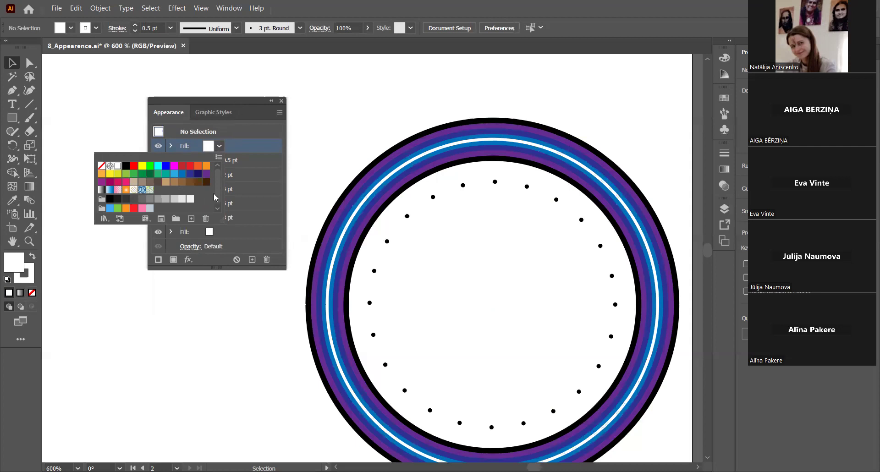
{"action": "left_click", "coordinate": [205, 166]}
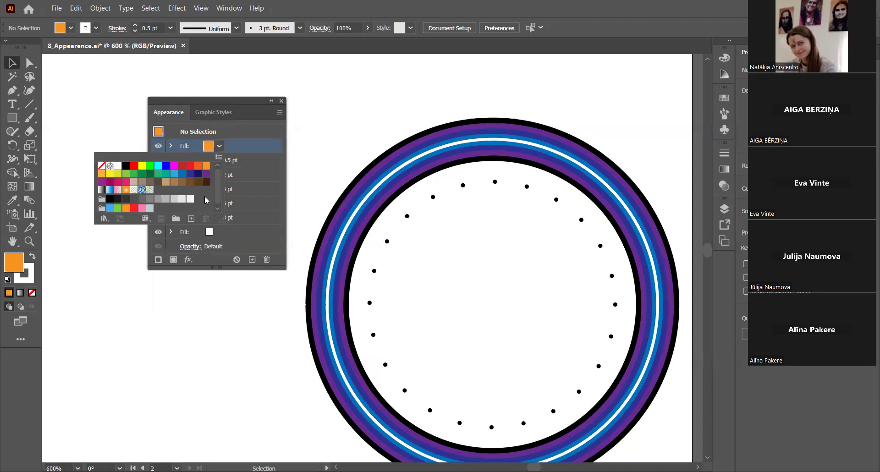
{"action": "left_click", "coordinate": [245, 122]}
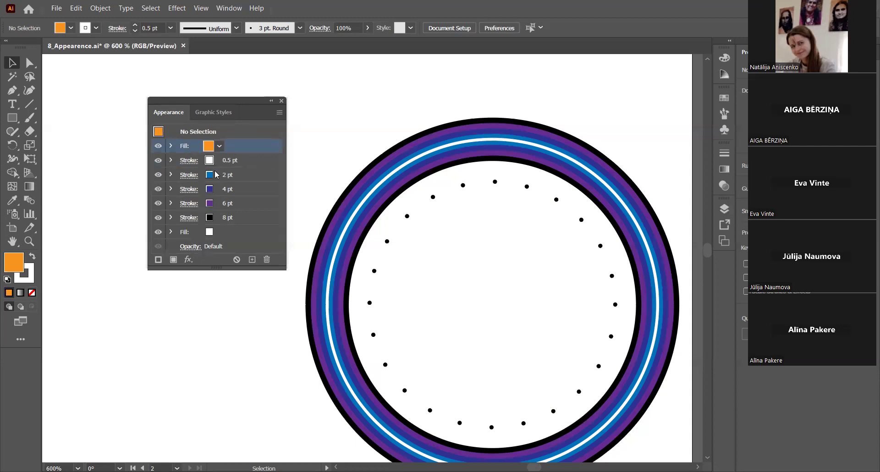
{"action": "key", "text": "ctrl+z"}
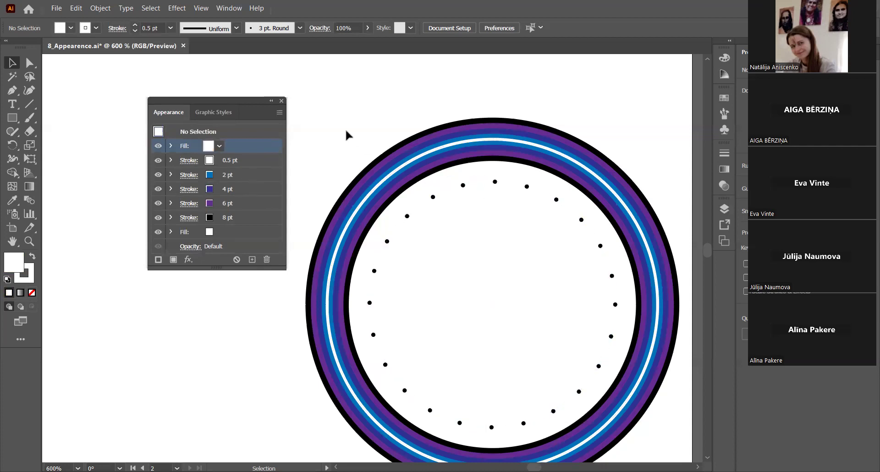
Step: Try moving the multi-stroke ring away from the dotted circle, and undo the move
{"action": "scroll", "coordinate": [391, 223], "scroll_direction": "down", "scroll_amount": 1, "text": "alt"}
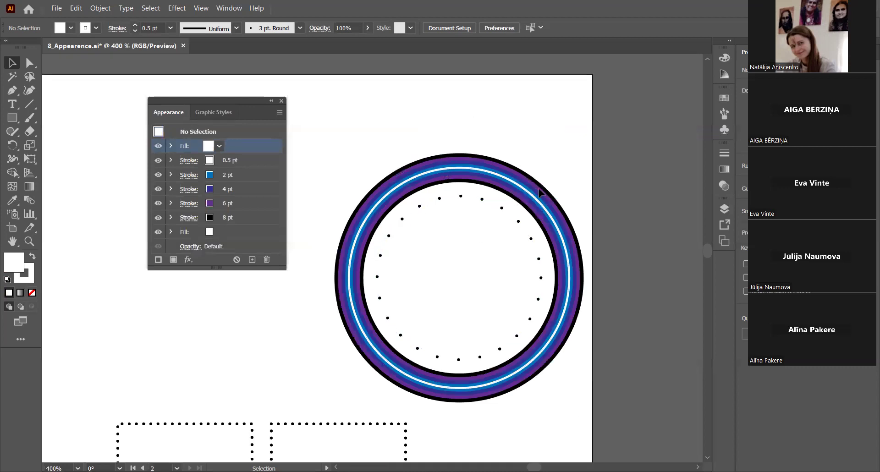
{"action": "left_click", "coordinate": [515, 163]}
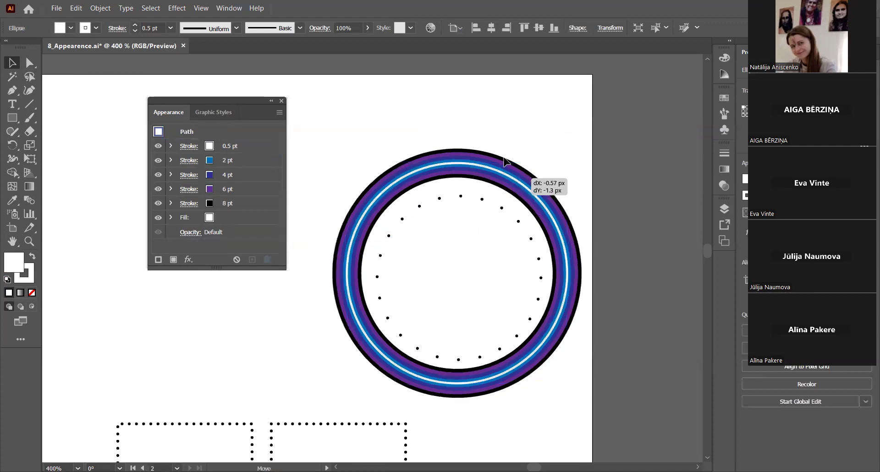
{"action": "left_click_drag", "start_coordinate": [515, 163], "coordinate": [500, 126]}
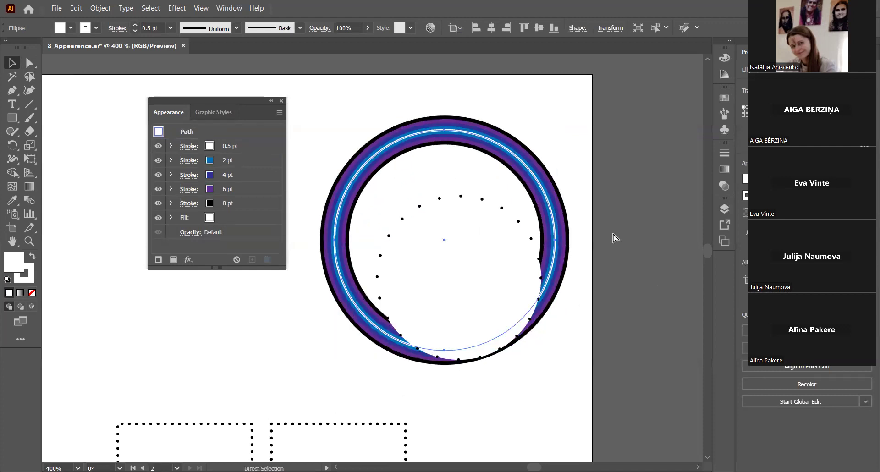
{"action": "key", "text": "ctrl+z"}
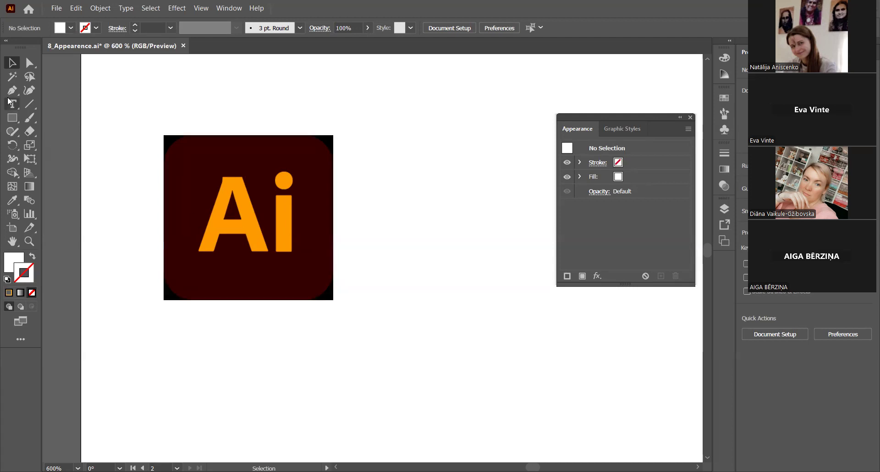
Step: Choose the Rectangle tool and examine the Ai logo's rounded corners and the outline of the letter A up close
{"action": "left_click_drag", "start_coordinate": [11, 120], "coordinate": [54, 120]}
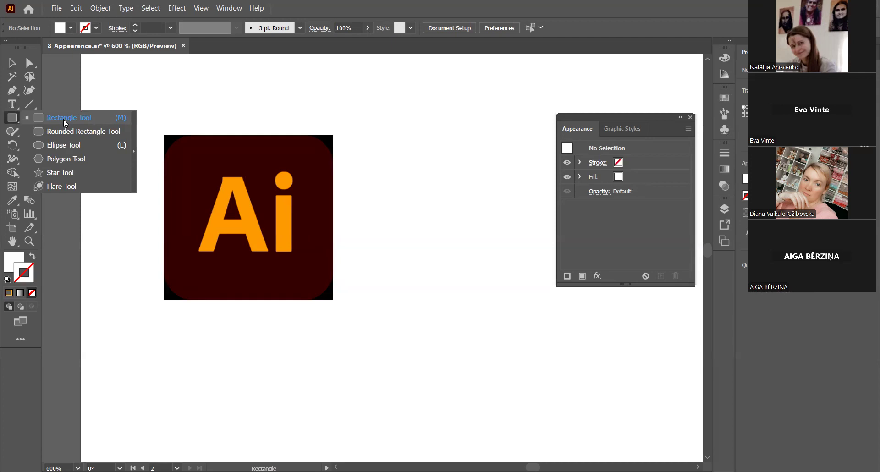
{"action": "left_click", "coordinate": [64, 121]}
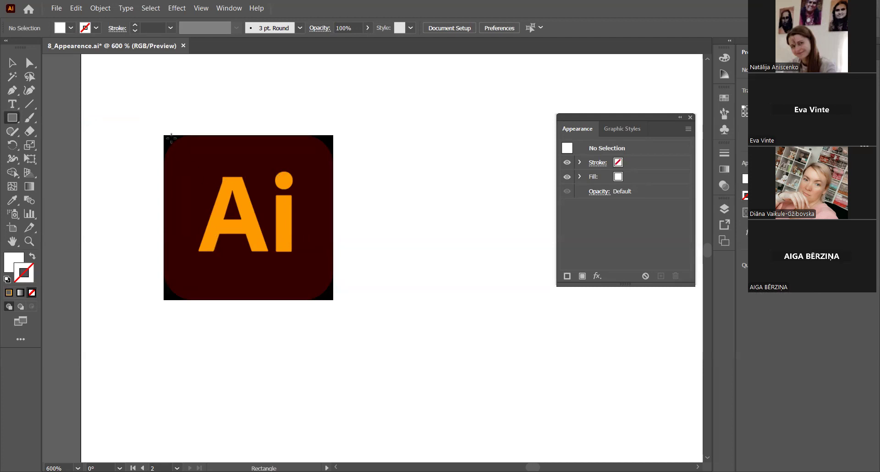
{"action": "scroll", "coordinate": [168, 147], "scroll_direction": "up", "scroll_amount": 4}
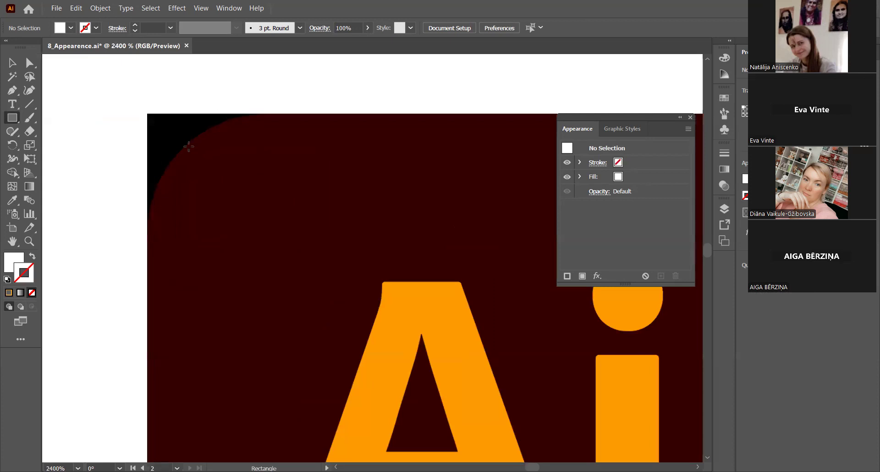
{"action": "scroll", "coordinate": [165, 202], "scroll_direction": "down", "scroll_amount": 8}
{"action": "scroll", "coordinate": [302, 269], "scroll_direction": "up", "scroll_amount": 10}
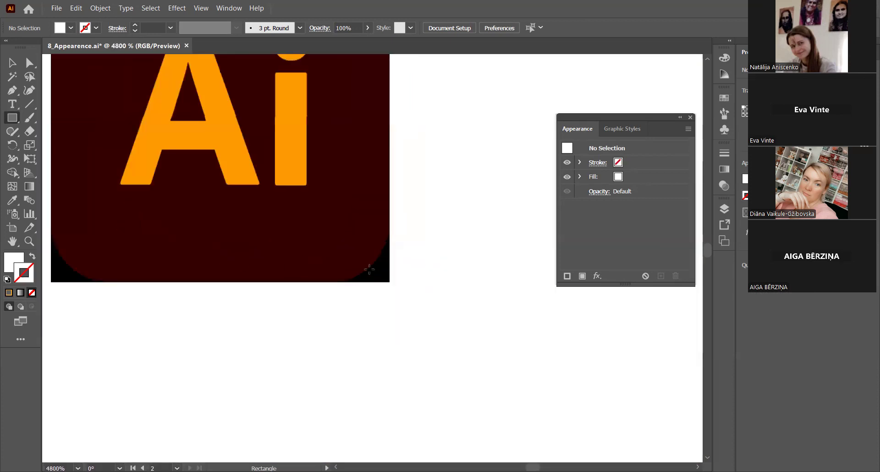
{"action": "scroll", "coordinate": [369, 269], "scroll_direction": "down", "scroll_amount": 8}
{"action": "scroll", "coordinate": [343, 204], "scroll_direction": "up", "scroll_amount": 4}
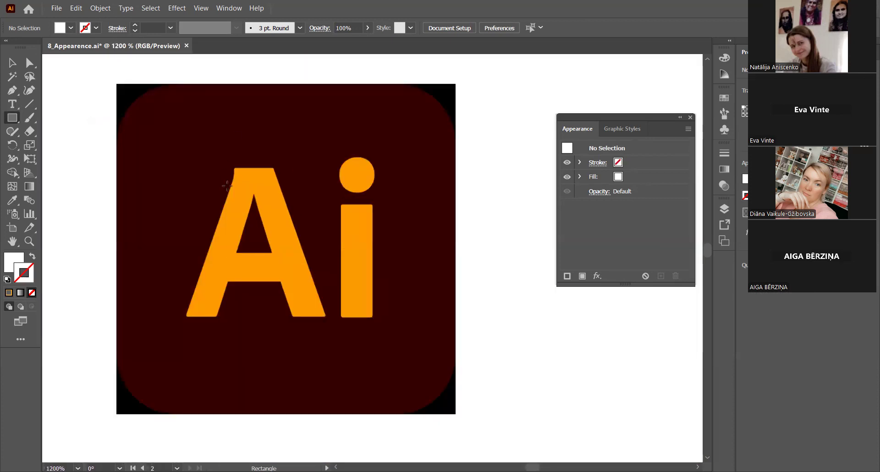
{"action": "scroll", "coordinate": [234, 171], "scroll_direction": "up", "scroll_amount": 6}
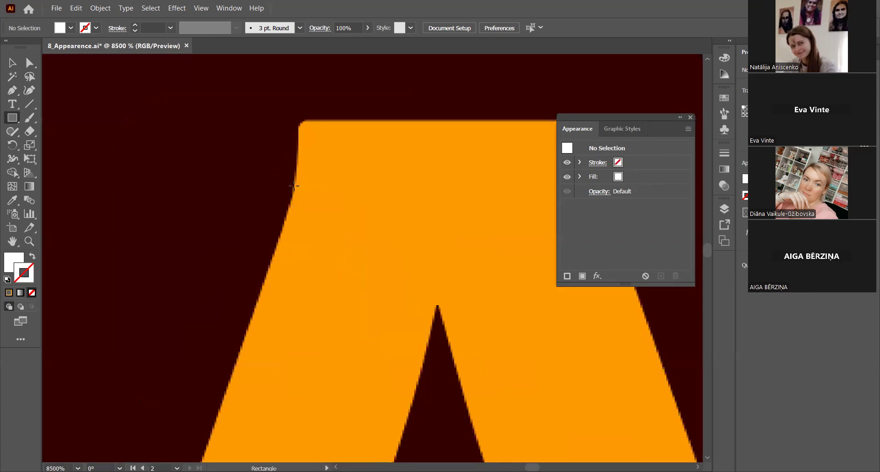
{"action": "scroll", "coordinate": [308, 118], "scroll_direction": "down", "scroll_amount": 3}
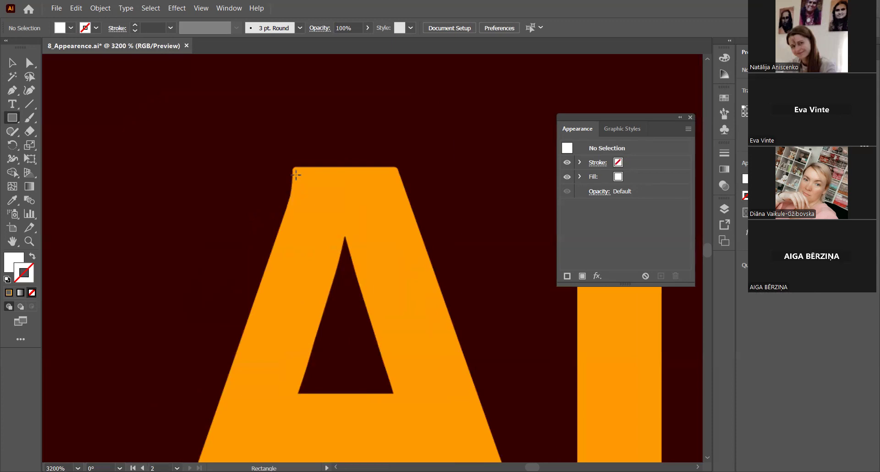
{"action": "scroll", "coordinate": [292, 171], "scroll_direction": "down", "scroll_amount": 4}
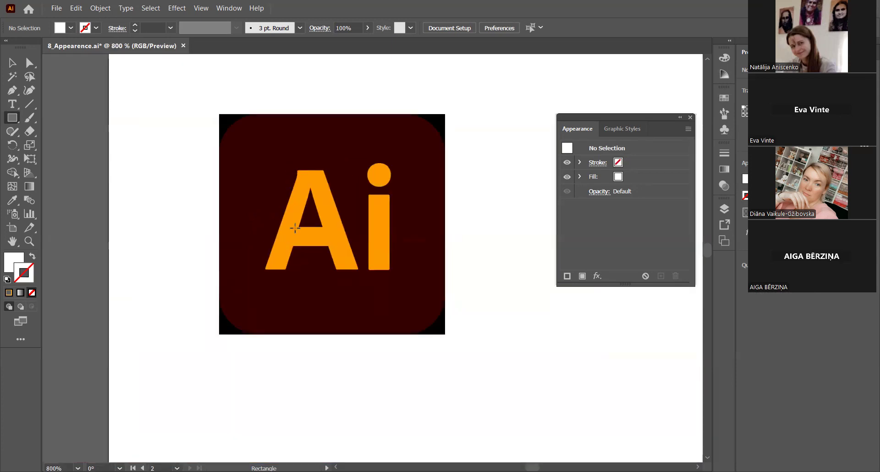
Step: Draw a narrow upright rectangle as tall as the A over the letter's left leg, and swap its fill and stroke to leave a white outline
{"action": "scroll", "coordinate": [287, 213], "scroll_direction": "up", "scroll_amount": 1}
{"action": "mouse_move", "coordinate": [282, 295]}
{"action": "left_mouse_down"}
{"action": "mouse_move", "coordinate": [245, 133]}
{"action": "mouse_move", "coordinate": [252, 144]}
{"action": "left_mouse_up"}
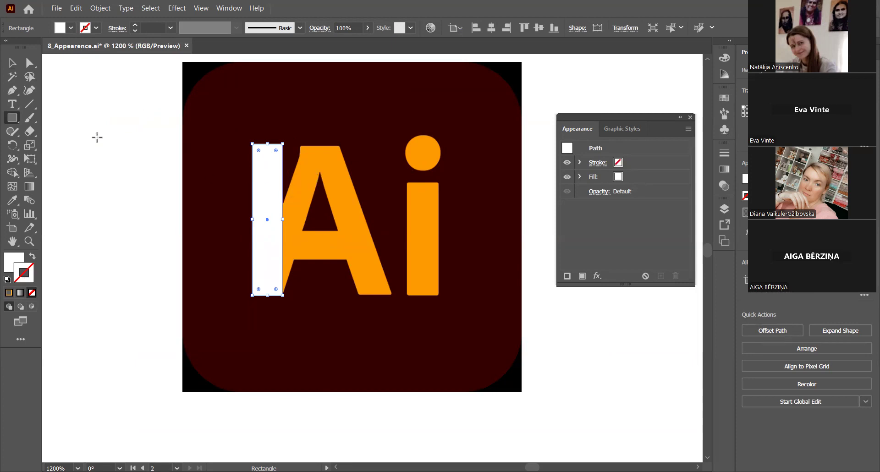
{"action": "left_click", "coordinate": [33, 257]}
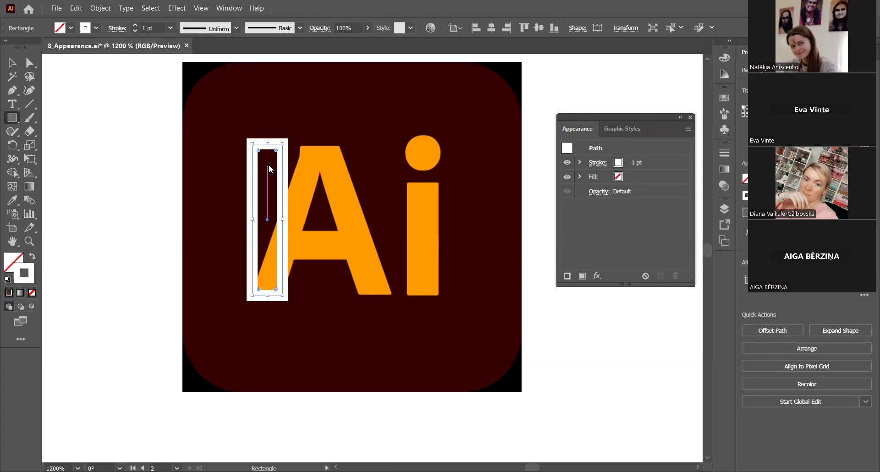
Step: Give the rectangle over the A's left leg a solid white fill without a stroke, and lower its opacity to 47%
{"action": "left_click", "coordinate": [134, 31]}
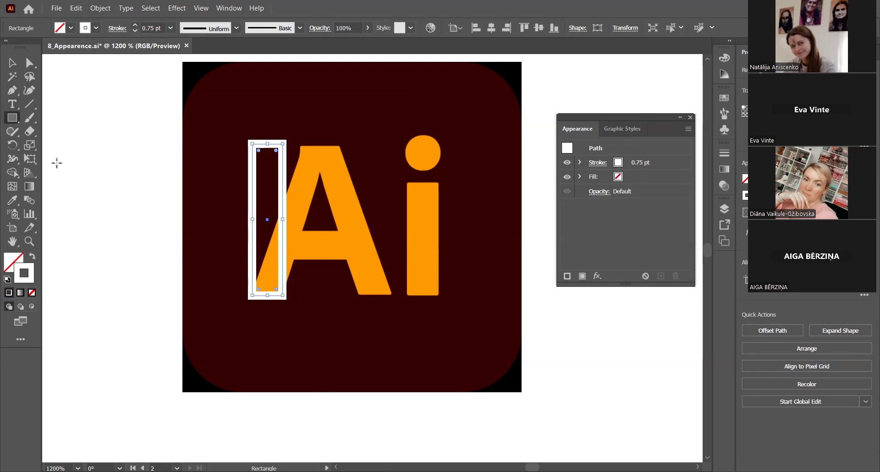
{"action": "left_click", "coordinate": [32, 257]}
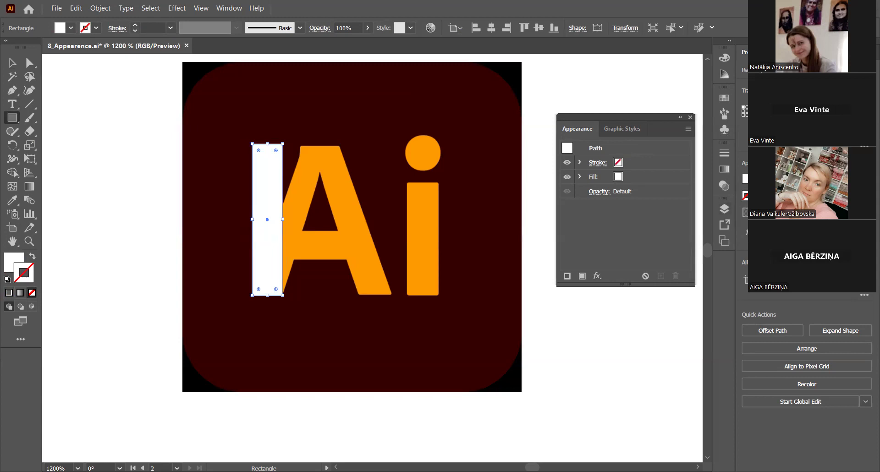
{"action": "left_click_drag", "start_coordinate": [368, 39], "coordinate": [348, 40]}
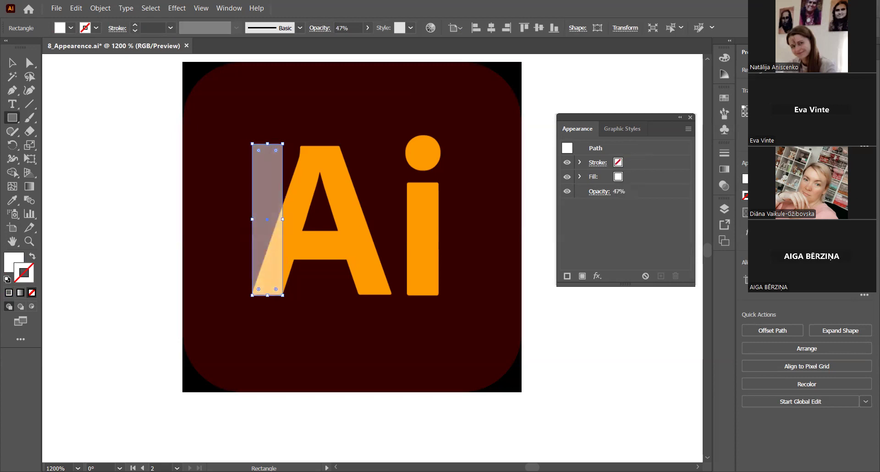
Step: Shift the semi-transparent rectangle up slightly so its lower edge sits on the base of the A's left leg
{"action": "left_click_drag", "start_coordinate": [231, 271], "coordinate": [324, 323]}
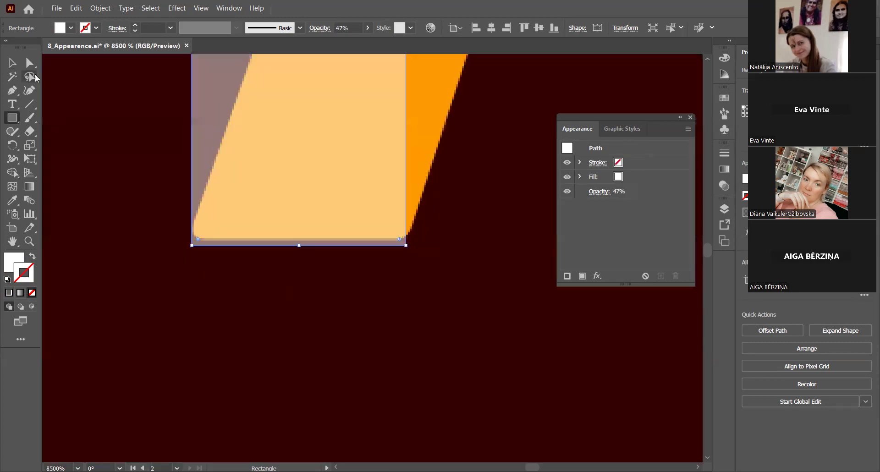
{"action": "left_click", "coordinate": [12, 63]}
{"action": "left_click_drag", "start_coordinate": [314, 217], "coordinate": [316, 209]}
{"action": "scroll", "coordinate": [309, 319], "scroll_direction": "down", "scroll_amount": 4}
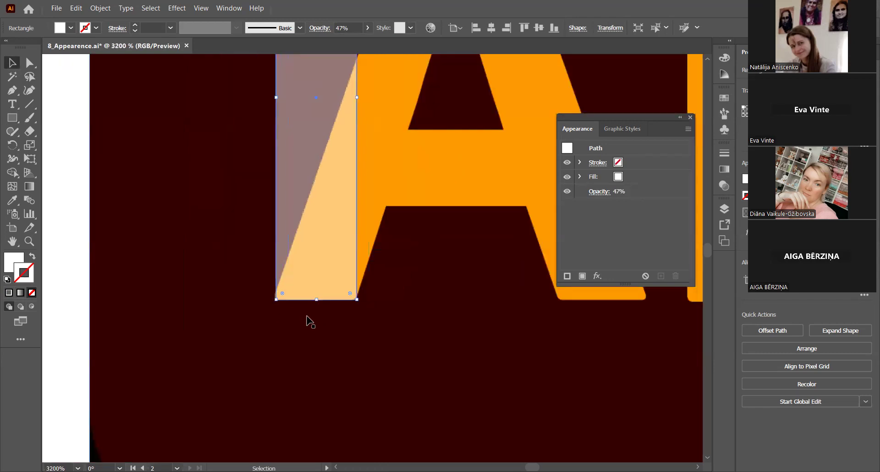
{"action": "scroll", "coordinate": [500, 307], "scroll_direction": "up", "scroll_amount": 4}
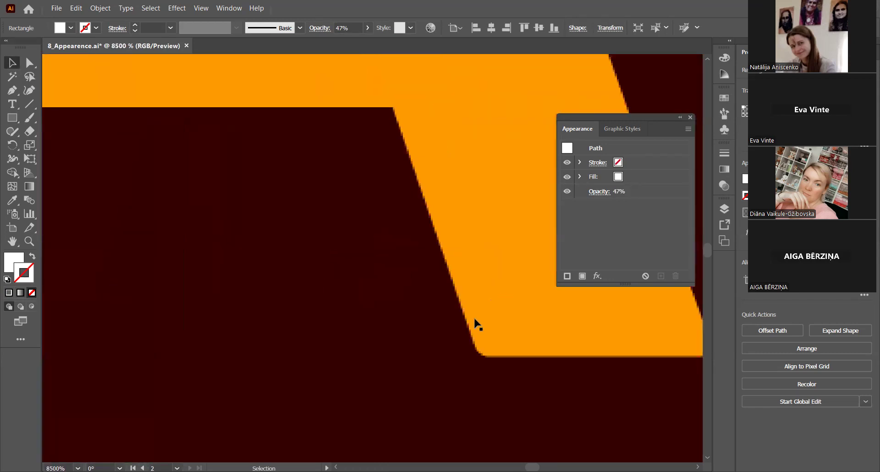
{"action": "scroll", "coordinate": [475, 319], "scroll_direction": "down", "scroll_amount": 4}
{"action": "scroll", "coordinate": [354, 303], "scroll_direction": "down", "scroll_amount": 1}
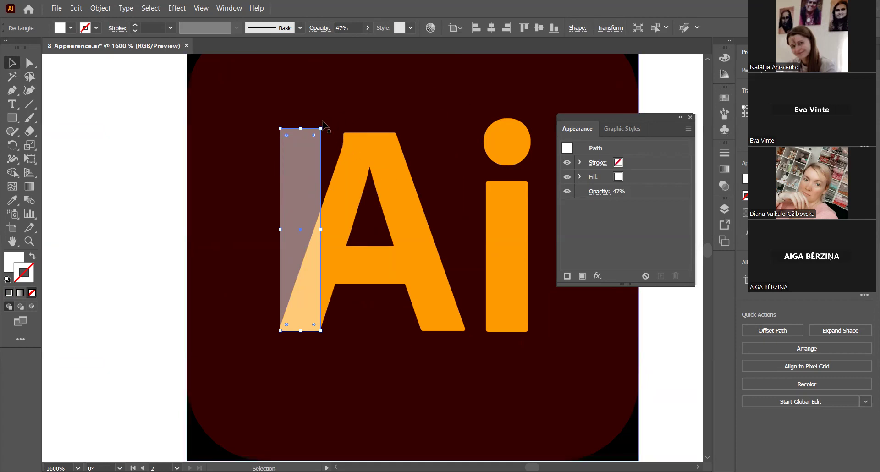
Step: Undo a trial rotation of the rectangle towards the leg's slant, and lower its upper edge to the top of the A
{"action": "left_click_drag", "start_coordinate": [324, 125], "coordinate": [340, 143]}
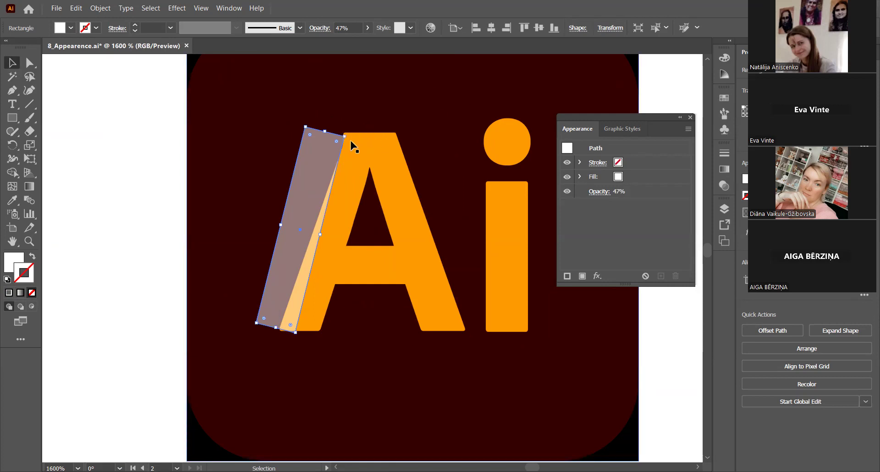
{"action": "key", "text": "ctrl+z"}
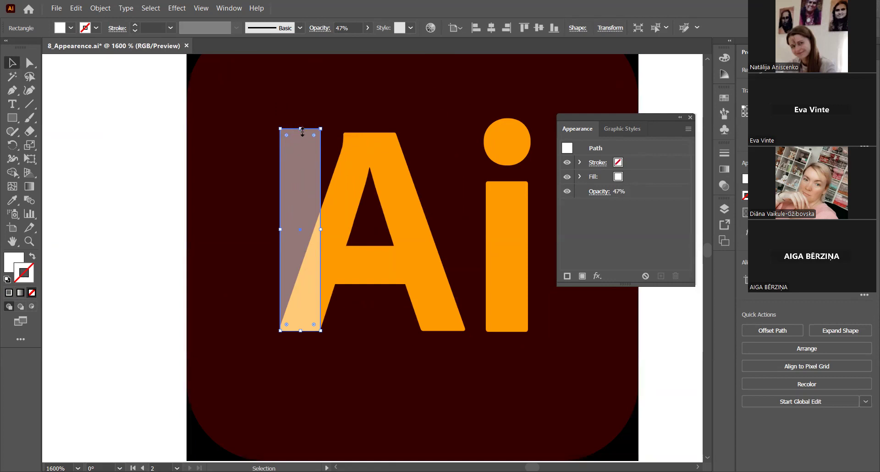
{"action": "left_click_drag", "start_coordinate": [302, 131], "coordinate": [353, 134]}
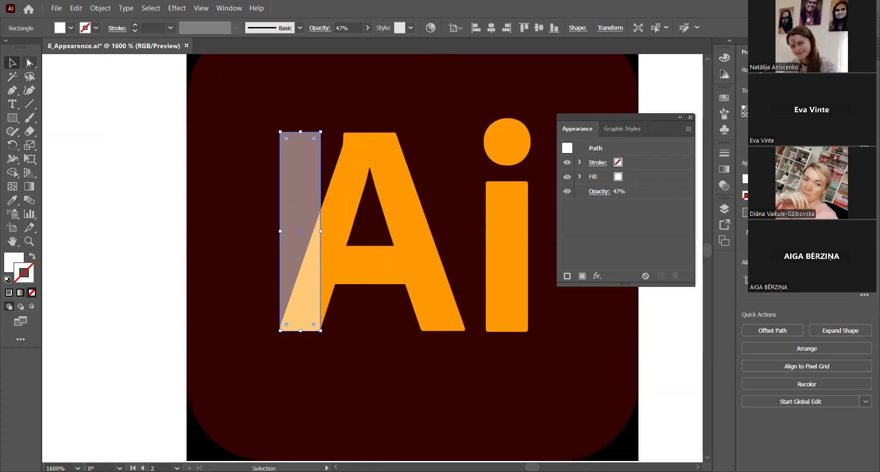
Step: Try moving the rectangle's upper corner with the Direct Selection tool, and undo the move
{"action": "left_click", "coordinate": [29, 66]}
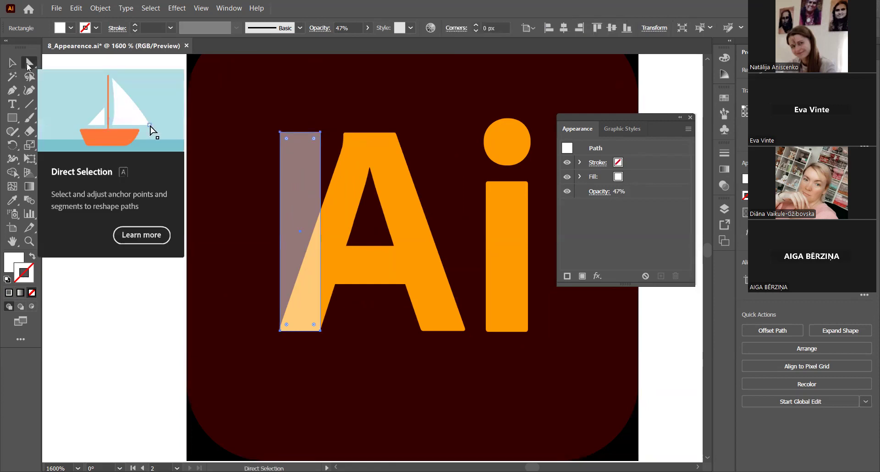
{"action": "left_click", "coordinate": [29, 68]}
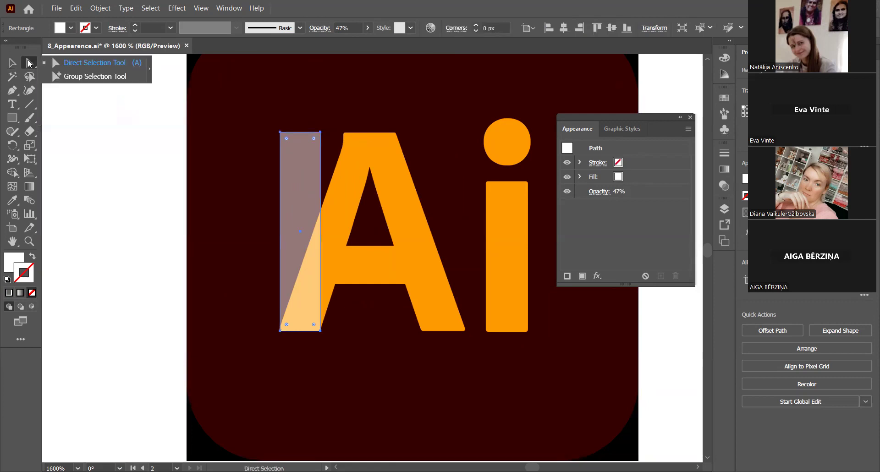
{"action": "left_click", "coordinate": [28, 65]}
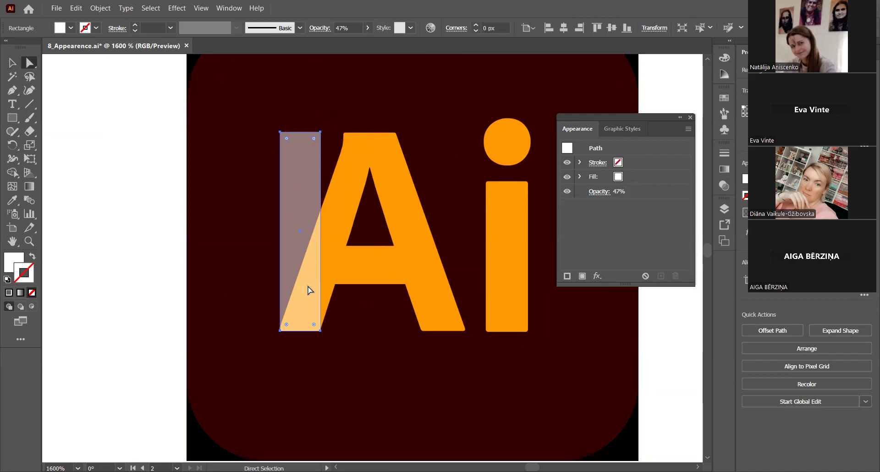
{"action": "left_click_drag", "start_coordinate": [282, 136], "coordinate": [348, 136]}
{"action": "key", "text": "ctrl+z"}
Step: Select the example Ai logo image behind the rectangle and lock it in place
{"action": "right_click", "coordinate": [301, 82]}
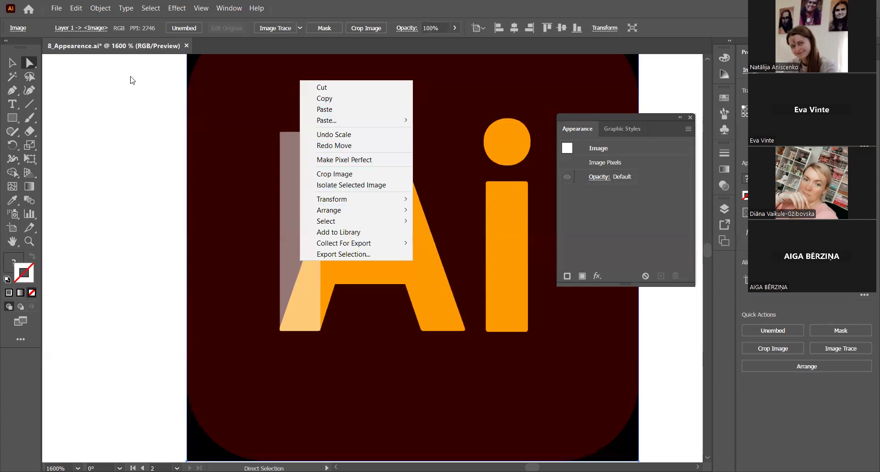
{"action": "left_click", "coordinate": [15, 65]}
{"action": "right_click", "coordinate": [251, 82]}
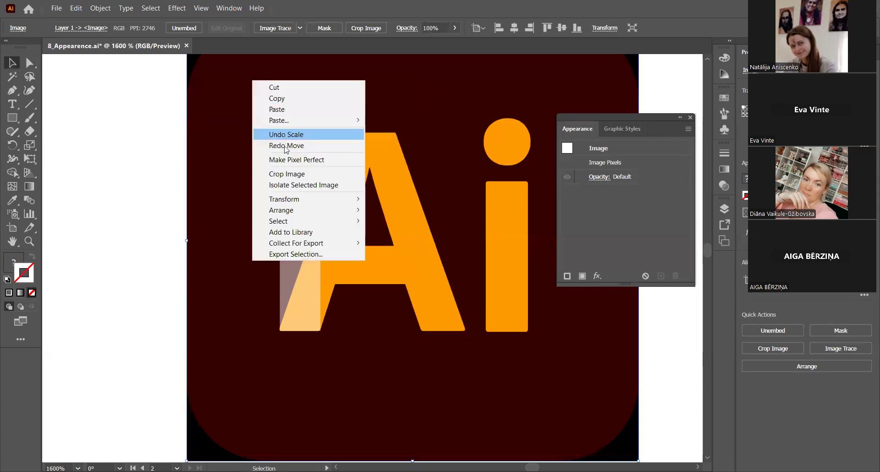
{"action": "left_click", "coordinate": [216, 59]}
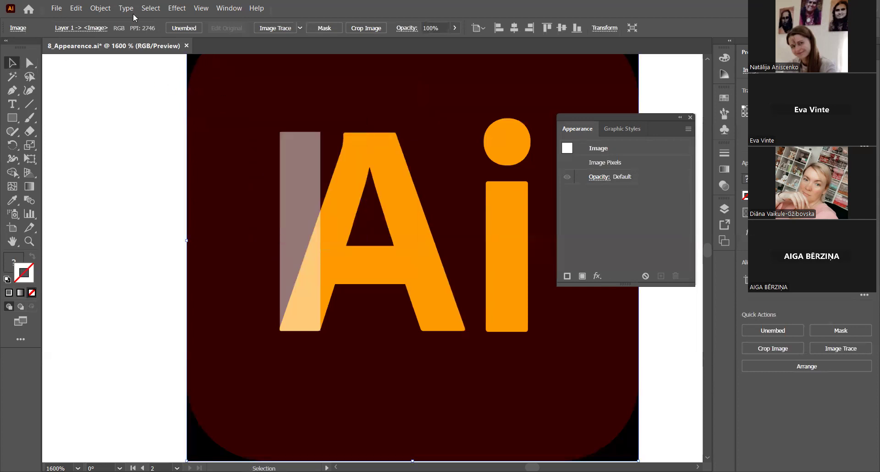
{"action": "left_click", "coordinate": [106, 9]}
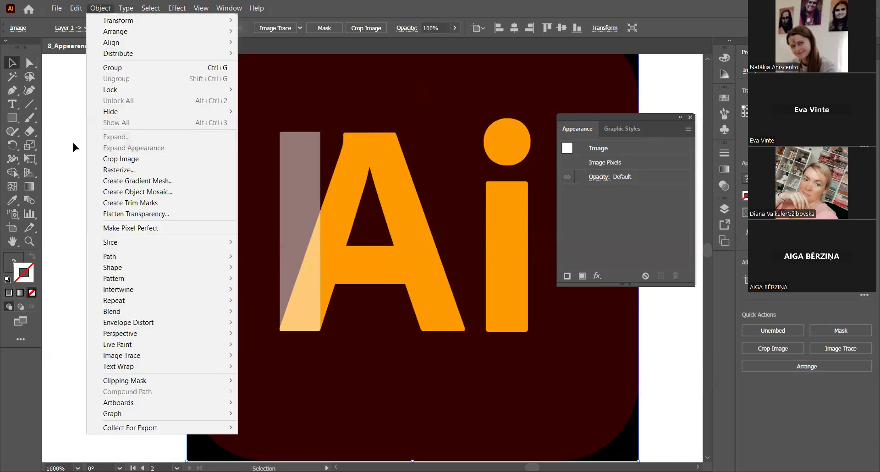
{"action": "left_click", "coordinate": [72, 140]}
{"action": "scroll", "coordinate": [153, 140], "scroll_direction": "down", "scroll_amount": 3}
{"action": "left_click", "coordinate": [168, 139]}
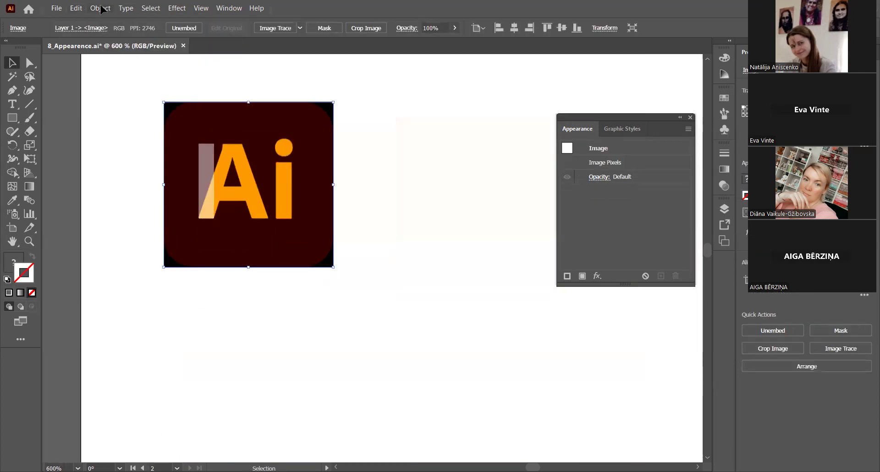
{"action": "key", "text": "alt+o"}
{"action": "mouse_move", "coordinate": [117, 89]}
{"action": "left_click", "coordinate": [256, 91]}
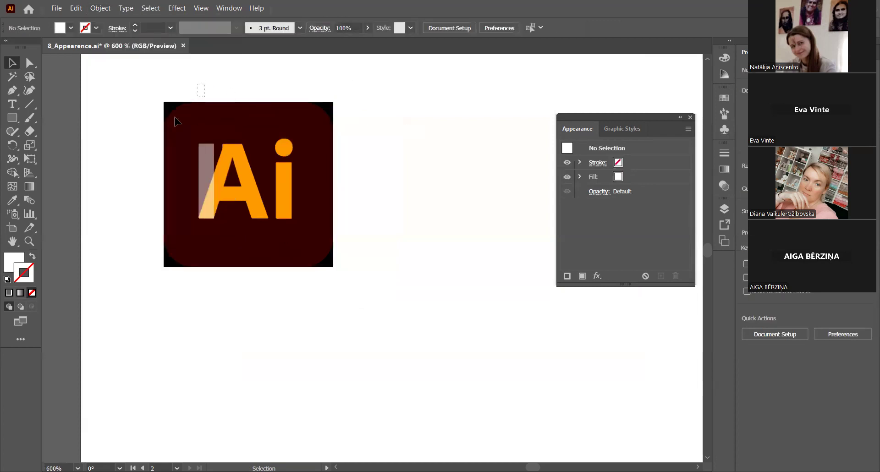
Step: Move the rectangle's two upper anchor points sideways to the top of the A so the shape slants along the left leg
{"action": "scroll", "coordinate": [202, 183], "scroll_direction": "up", "scroll_amount": 3}
{"action": "scroll", "coordinate": [176, 285], "scroll_direction": "up", "scroll_amount": 5}
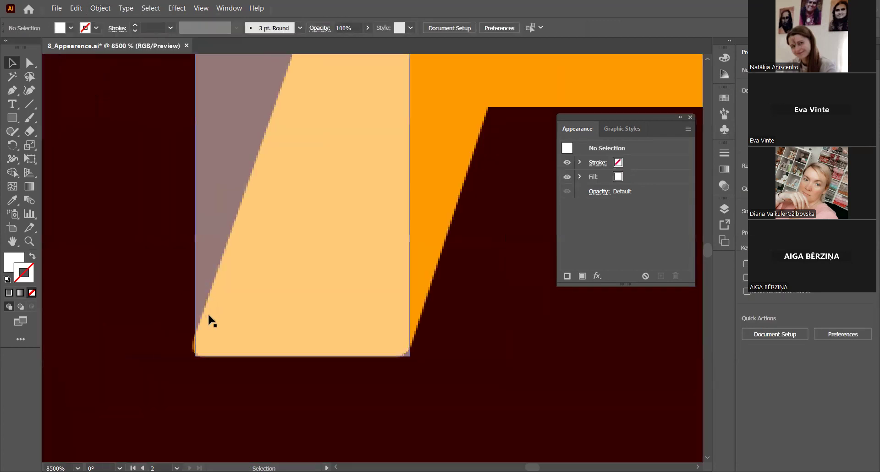
{"action": "scroll", "coordinate": [211, 319], "scroll_direction": "down", "scroll_amount": 5}
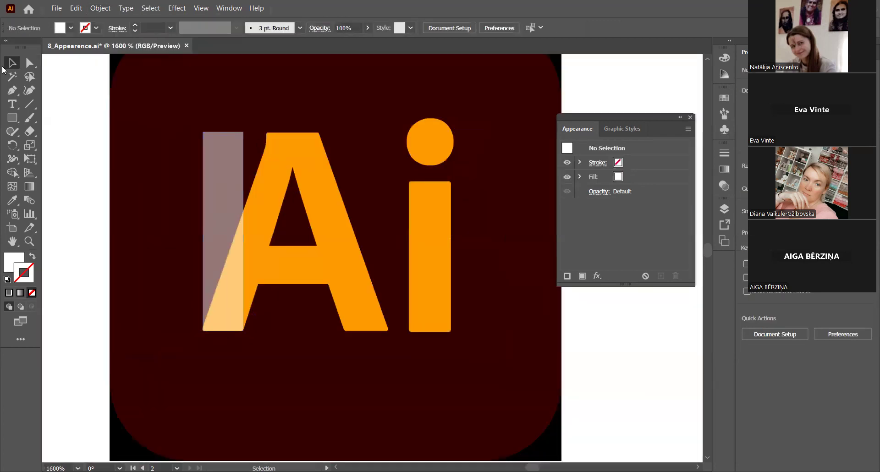
{"action": "left_click", "coordinate": [232, 155]}
{"action": "left_click", "coordinate": [27, 65]}
{"action": "left_click_drag", "start_coordinate": [173, 118], "coordinate": [264, 147]}
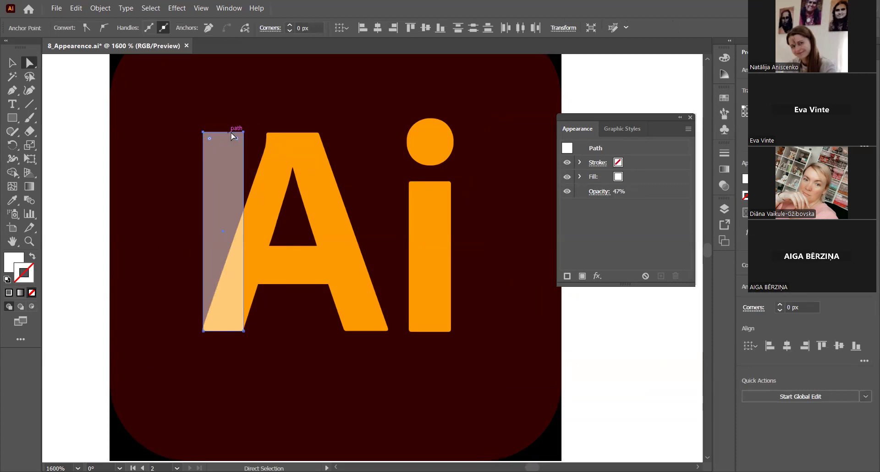
{"action": "key", "text": "ctrl+shift+a"}
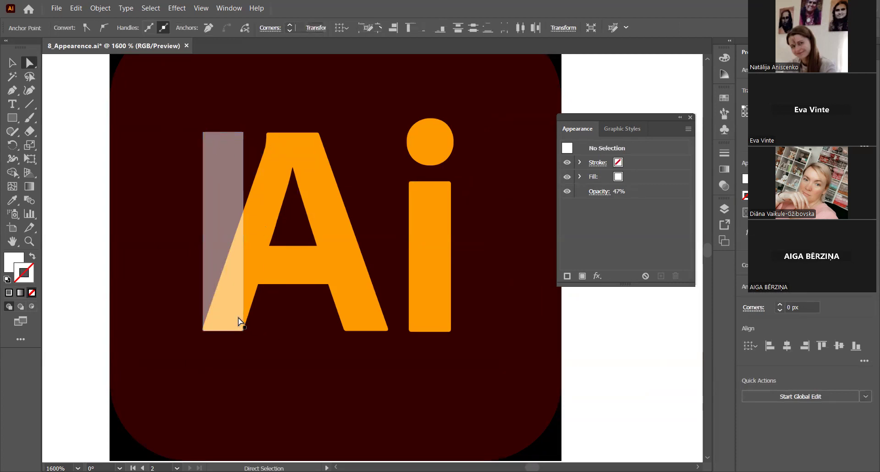
{"action": "left_click_drag", "start_coordinate": [173, 102], "coordinate": [308, 182]}
{"action": "mouse_move", "coordinate": [246, 136]}
{"action": "left_mouse_down"}
{"action": "mouse_move", "coordinate": [315, 136]}
{"action": "mouse_move", "coordinate": [306, 133]}
{"action": "left_mouse_up"}
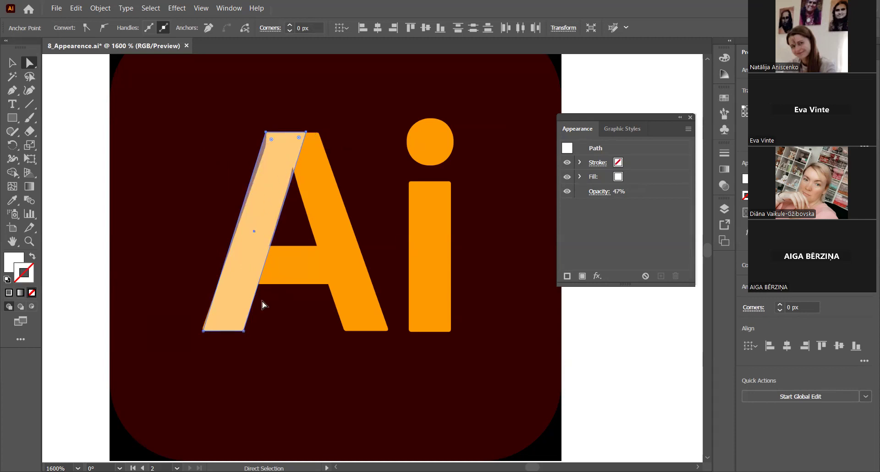
Step: Try nudging the slanted shape's two upper anchor points sideways away from the A, and bring them back to its top
{"action": "key", "text": "Left"}
{"action": "key", "text": "Left"}
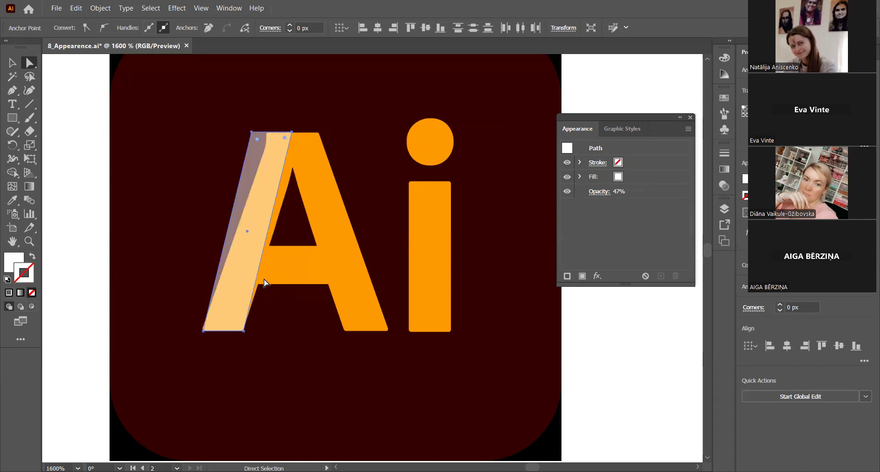
{"action": "key", "text": "Right"}
{"action": "key", "text": "Right"}
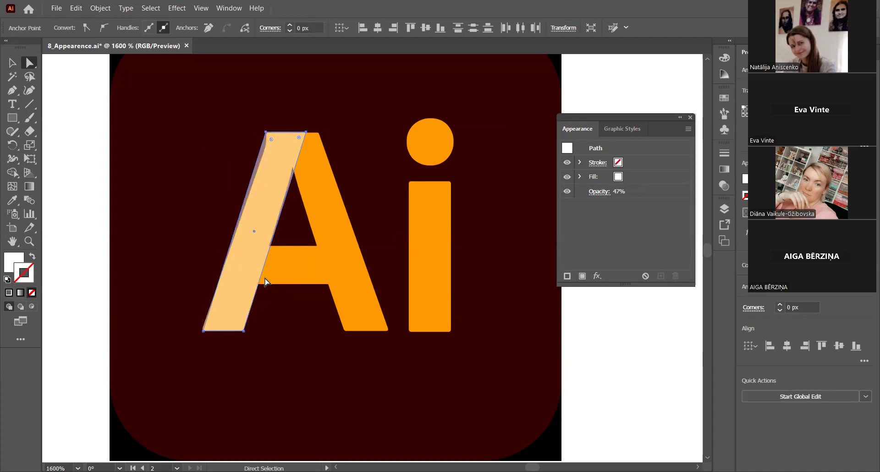
{"action": "key", "text": "Left"}
{"action": "key", "text": "Left"}
{"action": "key", "text": "Left"}
{"action": "key", "text": "Left"}
{"action": "key", "text": "Left"}
{"action": "key", "text": "Left"}
{"action": "key", "text": "Left"}
{"action": "key", "text": "Left"}
{"action": "key", "text": "Left"}
{"action": "key", "text": "Left"}
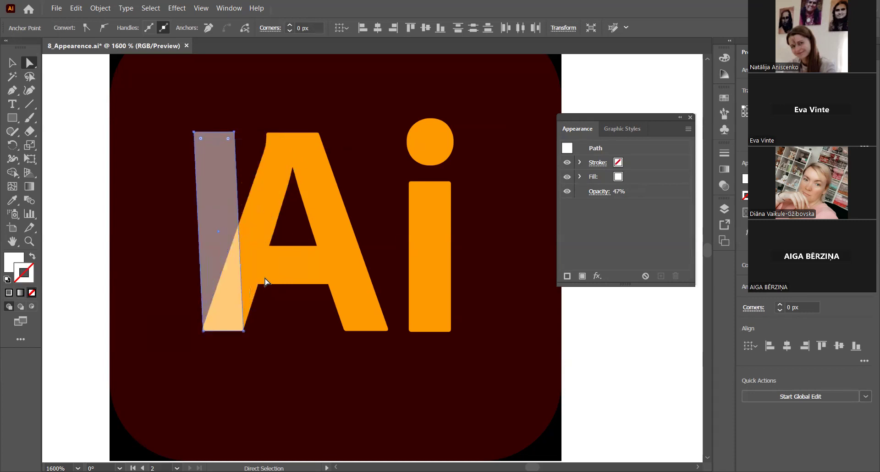
{"action": "key", "text": "Right"}
{"action": "key", "text": "Right"}
{"action": "key", "text": "Right"}
{"action": "key", "text": "Right"}
{"action": "key", "text": "Right"}
{"action": "key", "text": "Right"}
{"action": "key", "text": "Right"}
{"action": "key", "text": "Right"}
{"action": "key", "text": "Right"}
{"action": "key", "text": "Right"}
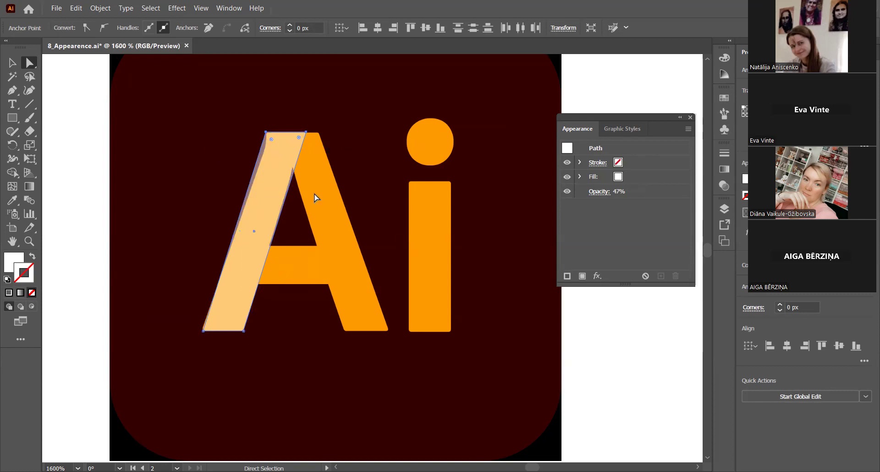
{"action": "left_click", "coordinate": [12, 63]}
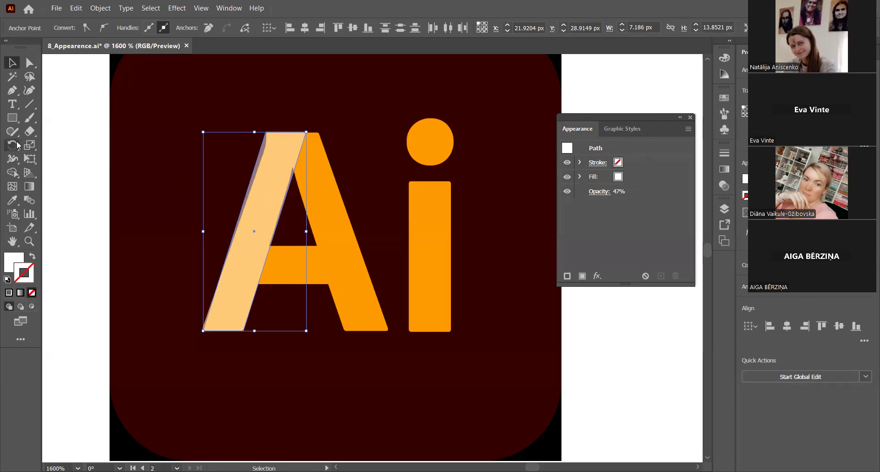
{"action": "left_click_drag", "start_coordinate": [17, 144], "coordinate": [41, 159]}
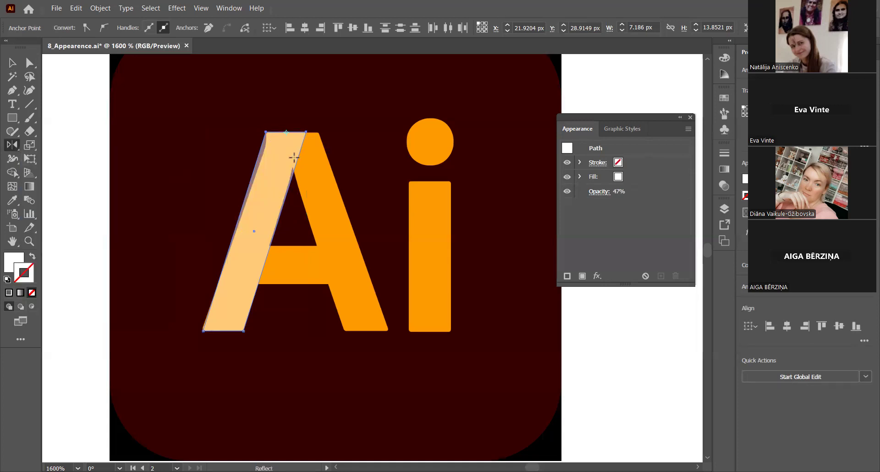
{"action": "left_click", "coordinate": [285, 132]}
{"action": "left_click", "coordinate": [294, 174], "text": "alt"}
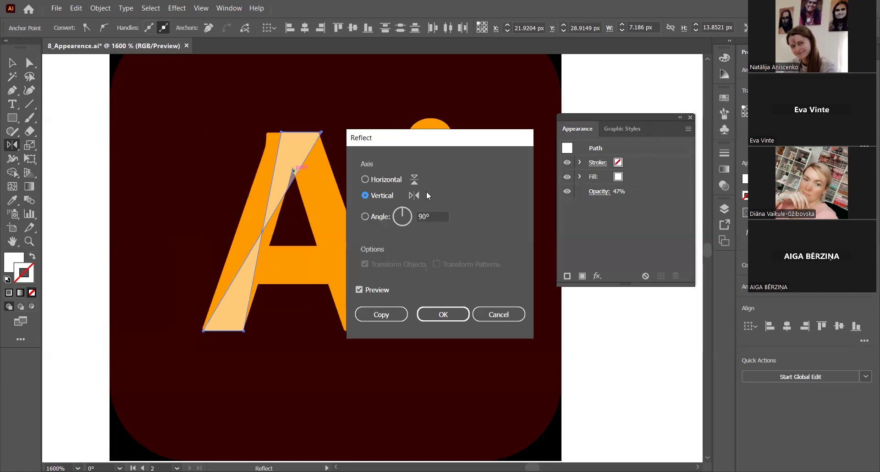
{"action": "left_click", "coordinate": [488, 314]}
{"action": "left_click", "coordinate": [14, 67]}
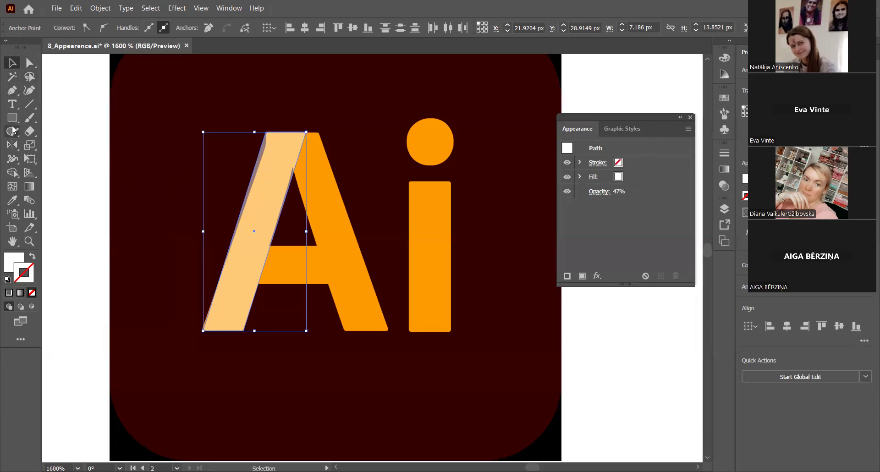
Step: Try to reflect a copy of the slanted leg across a vertical axis through the peak of the A's inner triangle
{"action": "left_click", "coordinate": [12, 145]}
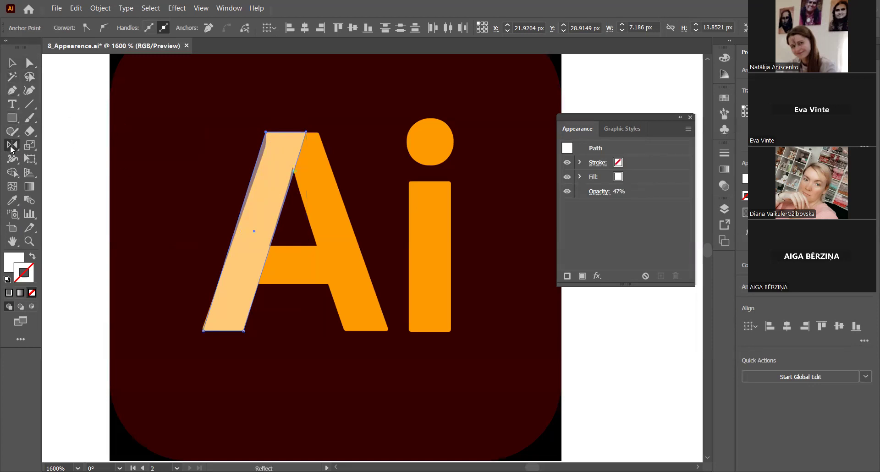
{"action": "left_click", "coordinate": [293, 173], "text": "alt"}
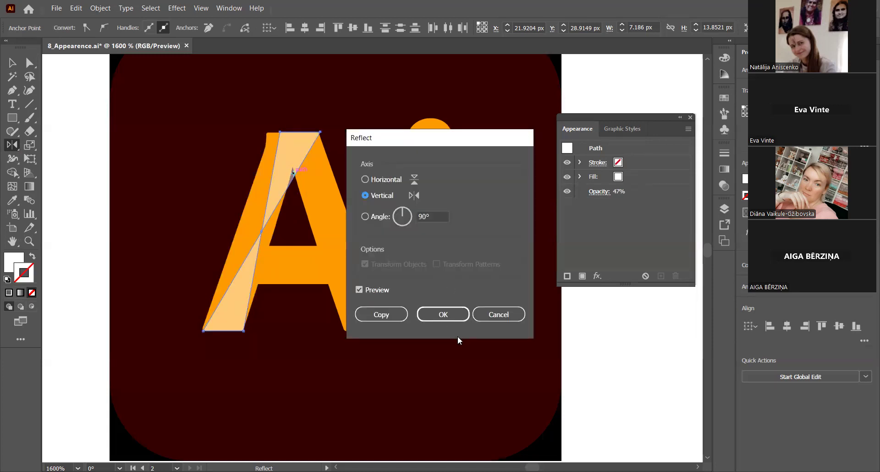
{"action": "left_click", "coordinate": [381, 315]}
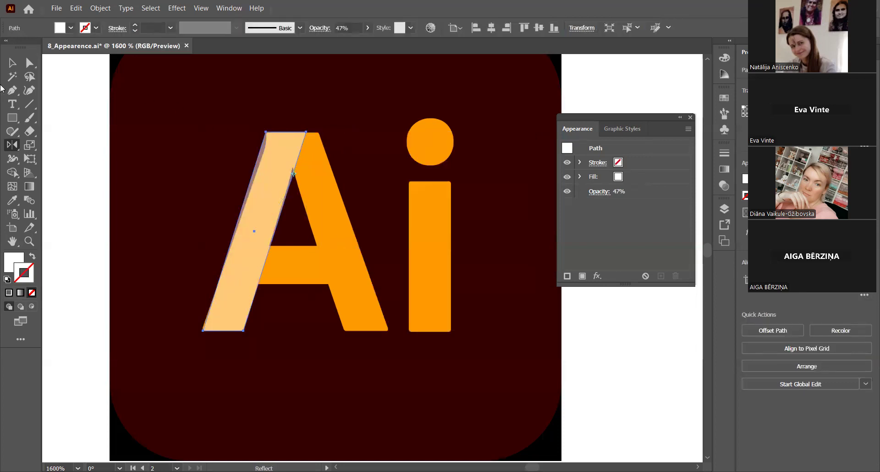
{"action": "left_click", "coordinate": [12, 63]}
{"action": "left_click", "coordinate": [393, 183]}
{"action": "left_click", "coordinate": [282, 193]}
{"action": "left_click_drag", "start_coordinate": [276, 191], "coordinate": [364, 192]}
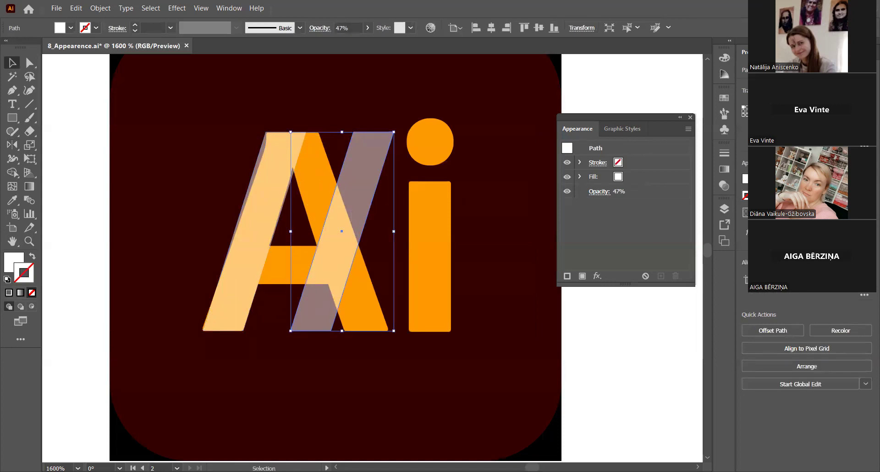
{"action": "key", "text": "ctrl+z"}
Step: Mirror a copy of the slanted leg and fit it along the A's right leg so both legs cross at the peak
{"action": "left_click_drag", "start_coordinate": [229, 175], "coordinate": [389, 171]}
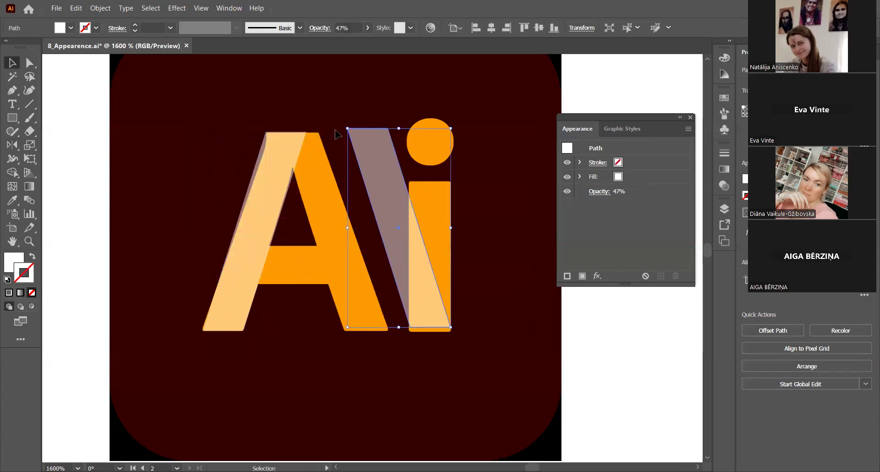
{"action": "left_click_drag", "start_coordinate": [367, 132], "coordinate": [303, 133]}
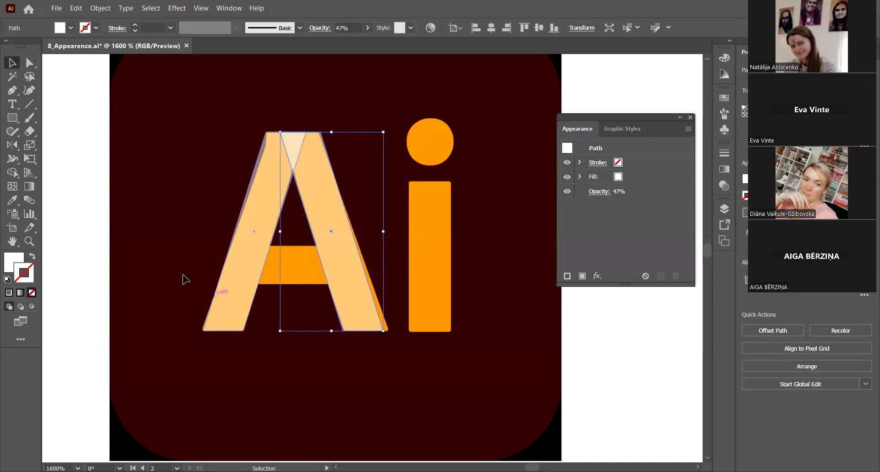
{"action": "left_click", "coordinate": [82, 236]}
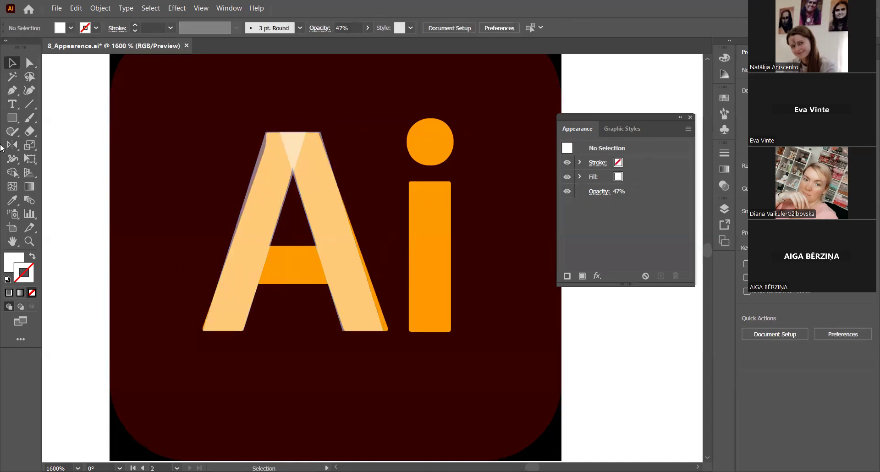
Step: Draw a white rectangle over the A's crossbar, overlapping both legs, and another one over the stem of the i
{"action": "left_click", "coordinate": [16, 123]}
{"action": "mouse_move", "coordinate": [244, 285]}
{"action": "left_mouse_down"}
{"action": "mouse_move", "coordinate": [373, 268]}
{"action": "mouse_move", "coordinate": [367, 236]}
{"action": "mouse_move", "coordinate": [330, 242]}
{"action": "mouse_move", "coordinate": [340, 244]}
{"action": "left_mouse_up"}
{"action": "key", "text": "v"}
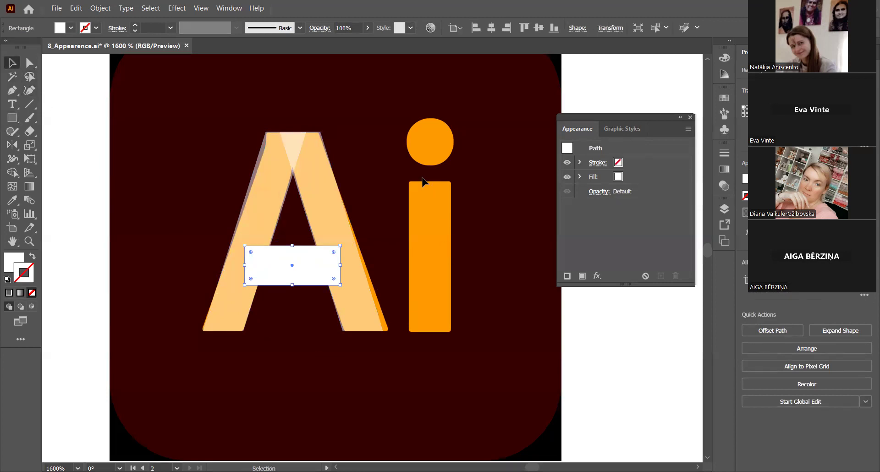
{"action": "left_click", "coordinate": [14, 120]}
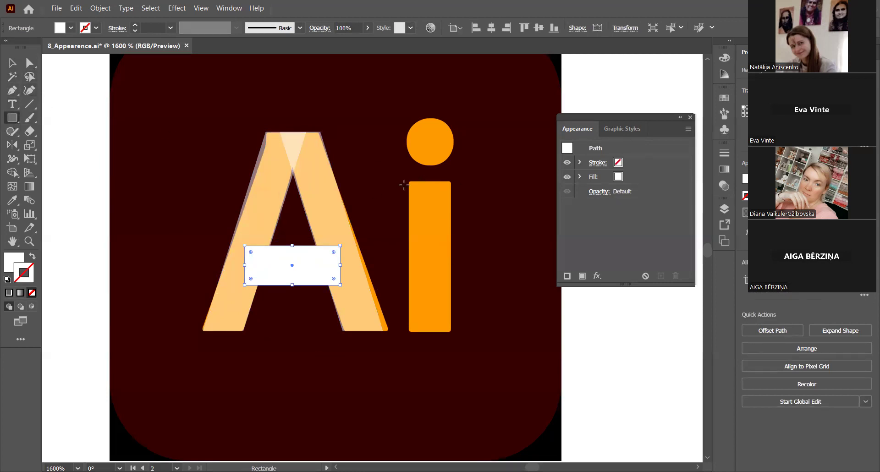
{"action": "left_click_drag", "start_coordinate": [408, 182], "coordinate": [450, 331]}
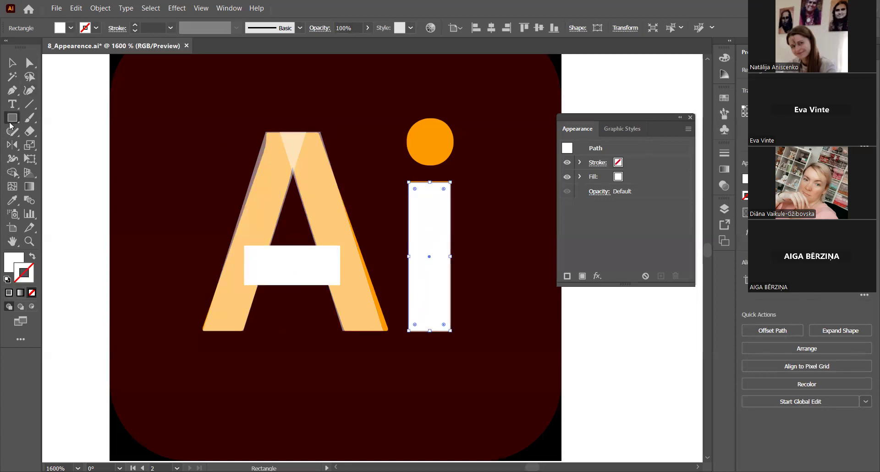
Step: Draw a circle over the dot of the i and center it horizontally with the stem rectangle
{"action": "left_click_drag", "start_coordinate": [11, 125], "coordinate": [51, 144]}
{"action": "left_click_drag", "start_coordinate": [430, 135], "coordinate": [453, 165]}
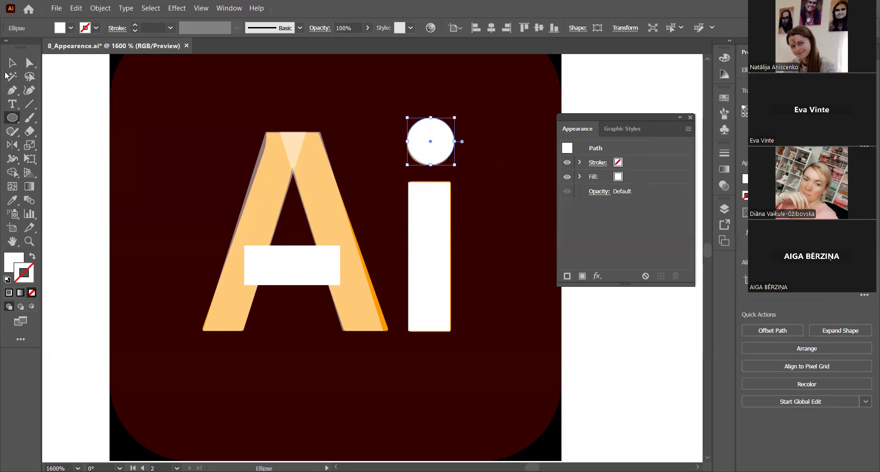
{"action": "key", "text": "v"}
{"action": "left_click", "coordinate": [444, 224], "text": "shift"}
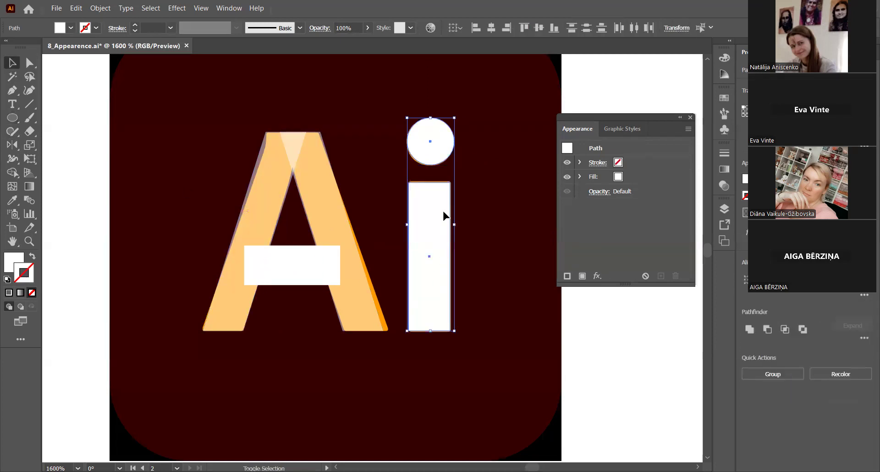
{"action": "left_click", "coordinate": [490, 31]}
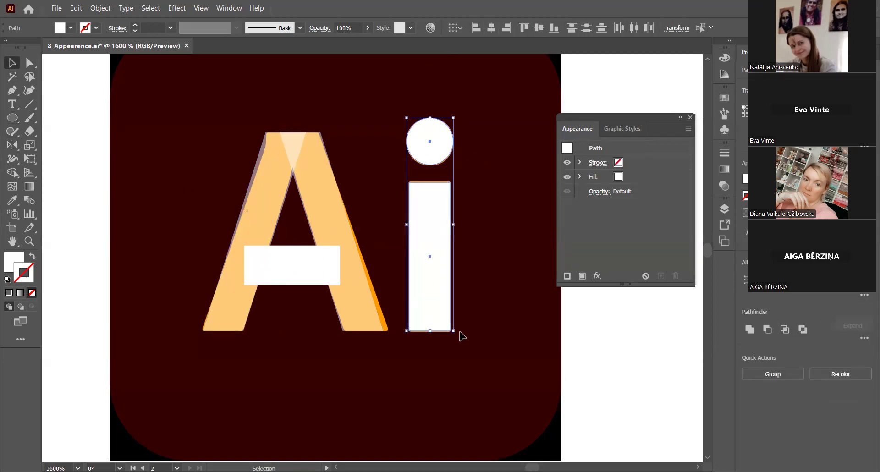
{"action": "left_click", "coordinate": [504, 261]}
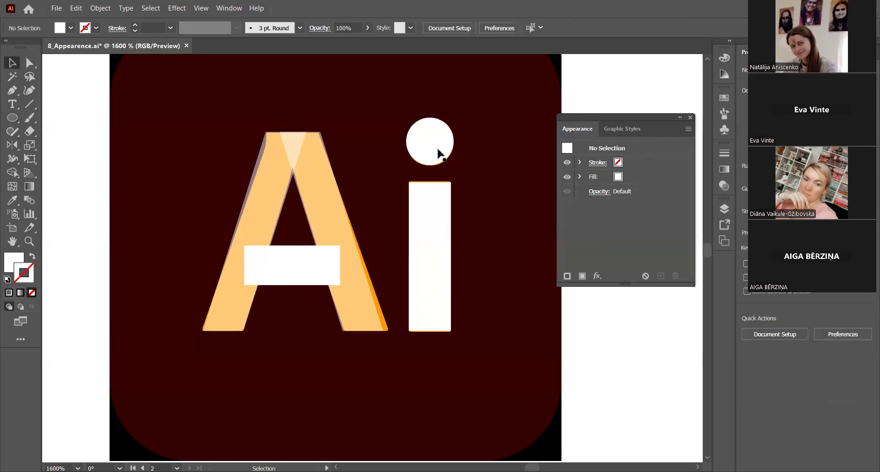
Step: Set the opacity of the A's two slanted legs to 100%
{"action": "left_click", "coordinate": [266, 174]}
{"action": "left_click", "coordinate": [318, 192], "text": "shift"}
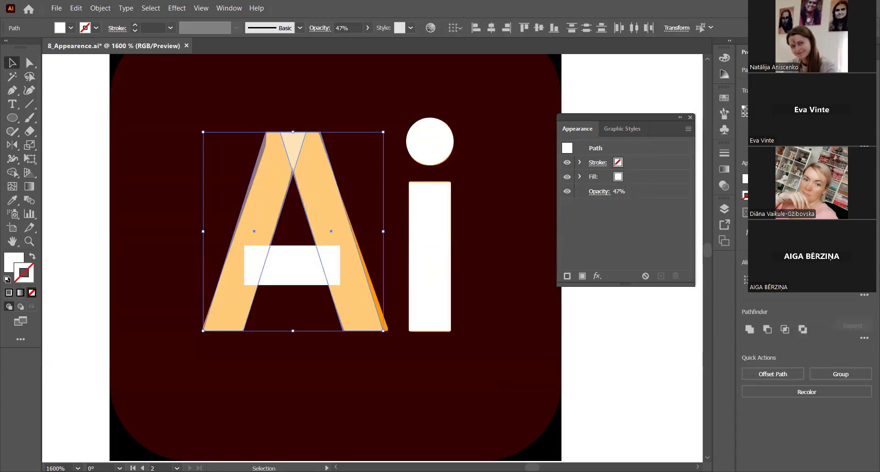
{"action": "type", "text": "100"}
{"action": "key", "text": "Return"}
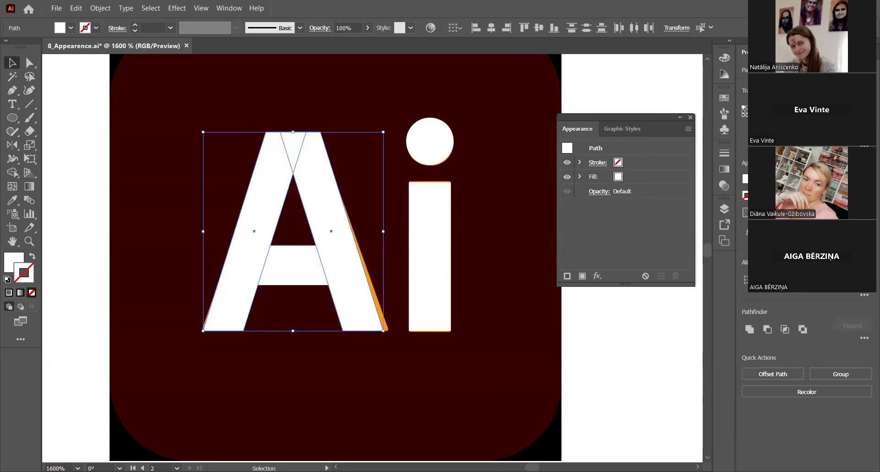
{"action": "left_click", "coordinate": [213, 100]}
Step: Merge the A's two legs and crossbar into a single shape with the Shape Builder tool
{"action": "left_click_drag", "start_coordinate": [71, 119], "coordinate": [360, 338]}
{"action": "left_click", "coordinate": [13, 173]}
{"action": "mouse_move", "coordinate": [245, 255]}
{"action": "left_mouse_down"}
{"action": "mouse_move", "coordinate": [326, 260]}
{"action": "mouse_move", "coordinate": [328, 209]}
{"action": "mouse_move", "coordinate": [300, 162]}
{"action": "mouse_move", "coordinate": [292, 158]}
{"action": "mouse_move", "coordinate": [333, 228]}
{"action": "mouse_move", "coordinate": [228, 303]}
{"action": "left_mouse_up"}
{"action": "key", "text": "v"}
{"action": "scroll", "coordinate": [138, 165], "scroll_direction": "down", "scroll_amount": 3}
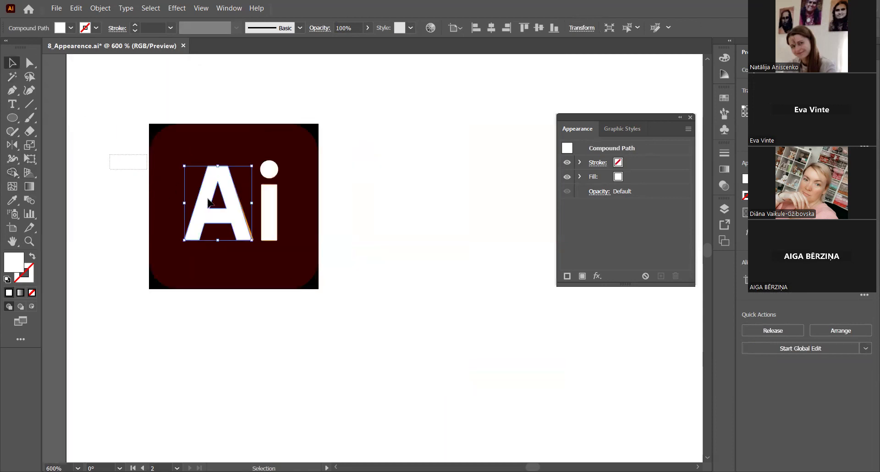
Step: Draw a rounded rectangle covering the example logo's background and reduce its corner radius to match the logo's rounded corners
{"action": "key", "text": "ctrl+a"}
{"action": "left_click", "coordinate": [456, 243]}
{"action": "left_click", "coordinate": [13, 121]}
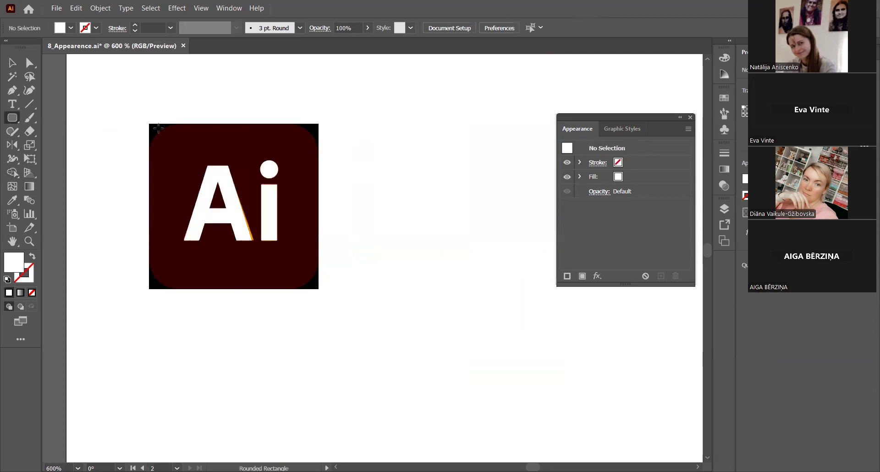
{"action": "left_click_drag", "start_coordinate": [150, 123], "coordinate": [318, 289]}
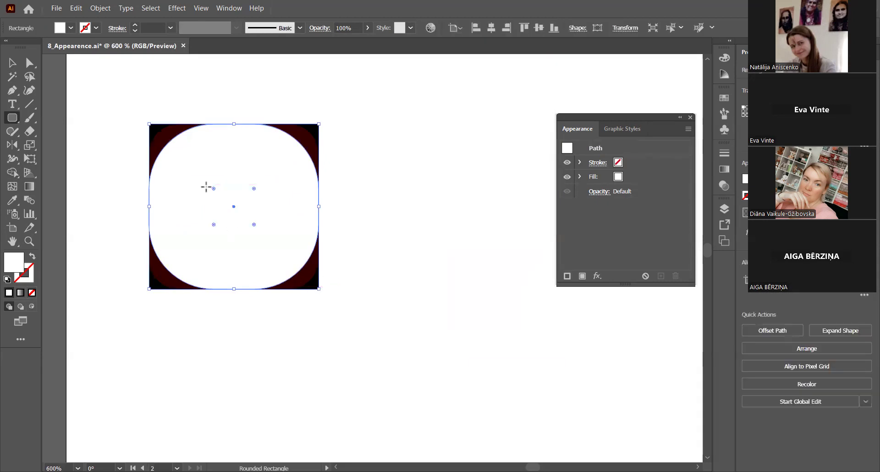
{"action": "left_click_drag", "start_coordinate": [213, 190], "coordinate": [165, 161]}
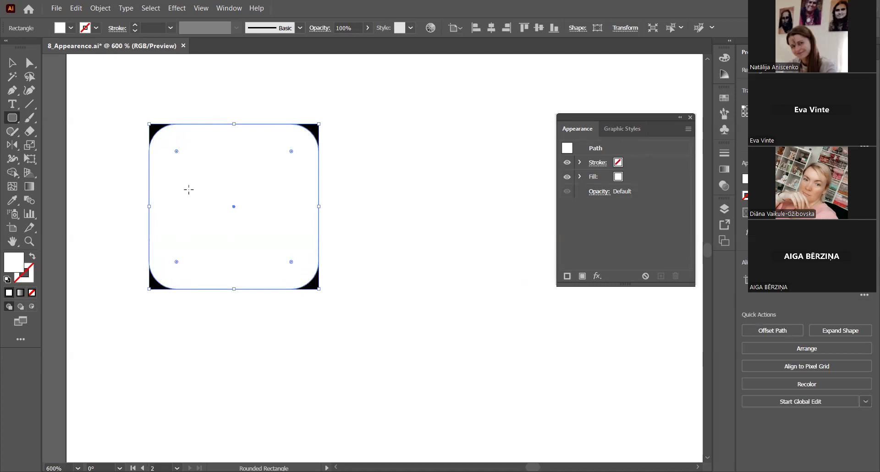
Step: Fill the rounded rectangle with dark brown and send it behind the white letters
{"action": "left_click", "coordinate": [72, 28]}
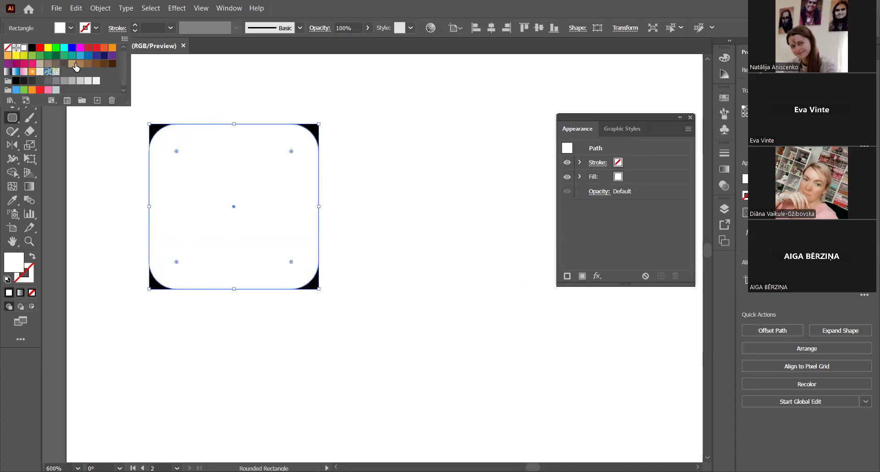
{"action": "left_click", "coordinate": [105, 63]}
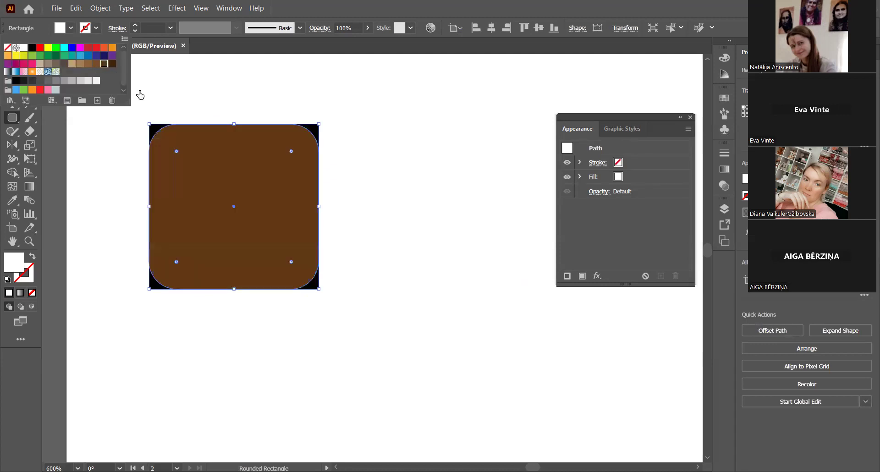
{"action": "left_click", "coordinate": [202, 179]}
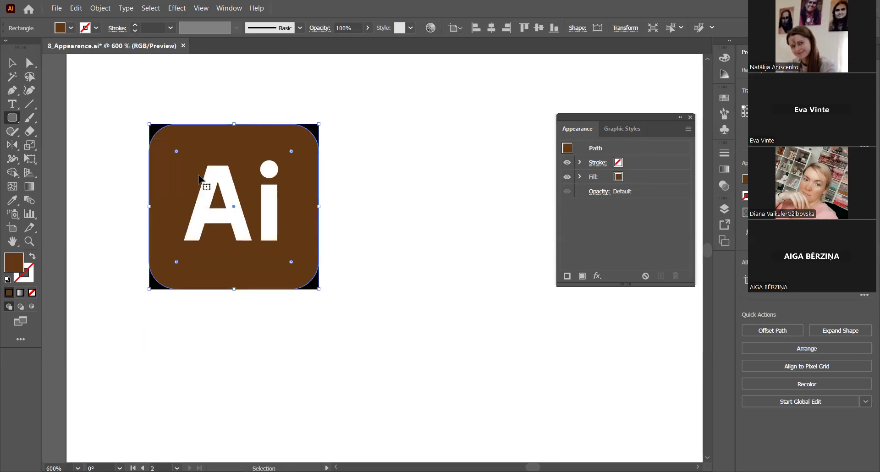
{"action": "key", "text": "v"}
{"action": "left_click", "coordinate": [101, 105]}
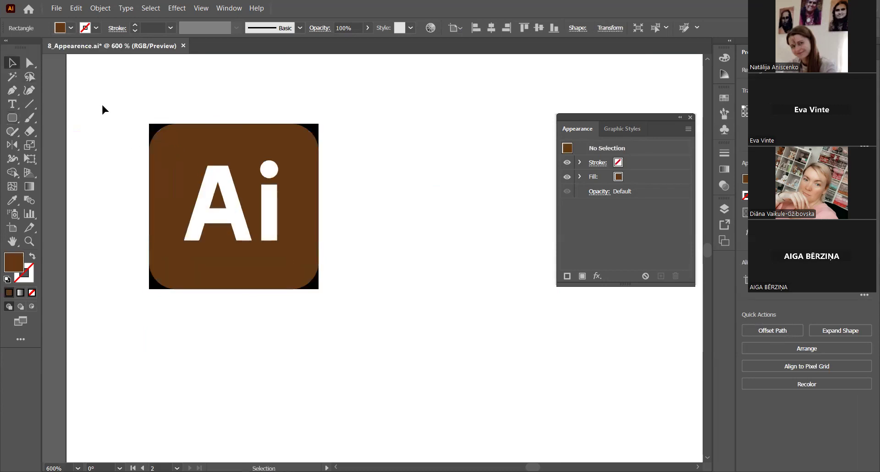
Step: Move the complete redrawn logo off the locked example image to the empty space beside it
{"action": "key", "text": "ctrl+a"}
{"action": "left_click_drag", "start_coordinate": [248, 269], "coordinate": [460, 264]}
{"action": "left_click", "coordinate": [393, 320]}
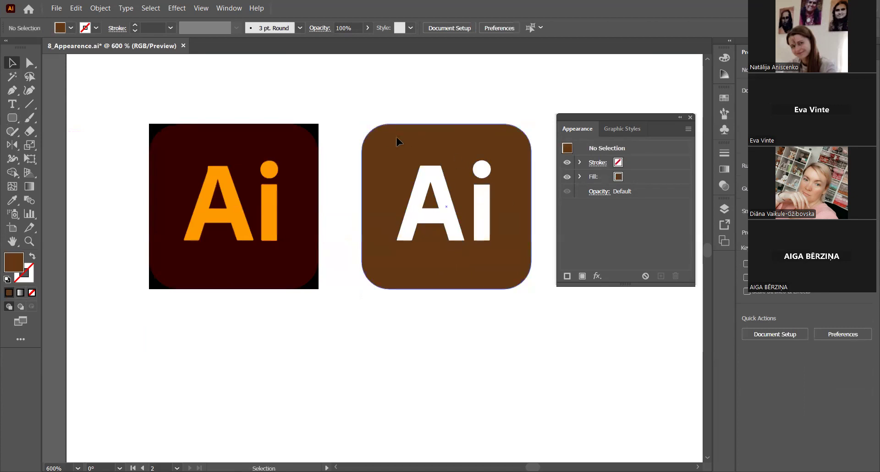
Step: Recolor all the redrawn logo's shapes with the orange sampled from the example image's A
{"action": "left_click_drag", "start_coordinate": [338, 146], "coordinate": [520, 262]}
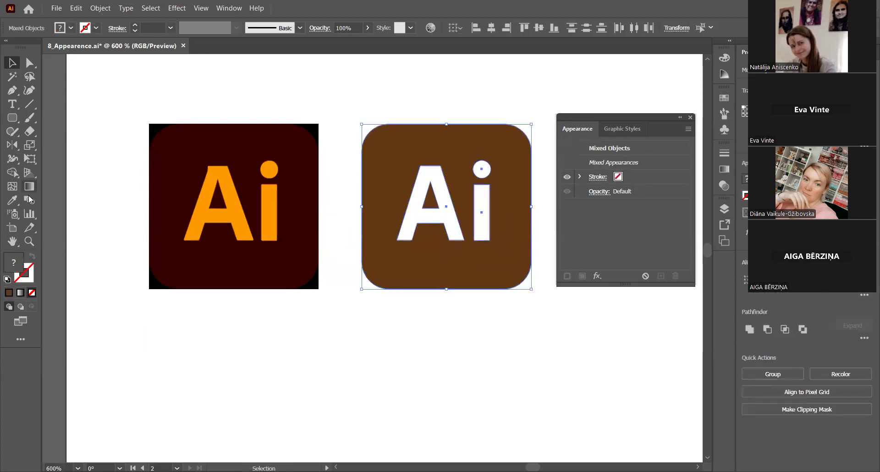
{"action": "left_click", "coordinate": [12, 200]}
{"action": "left_click", "coordinate": [210, 183]}
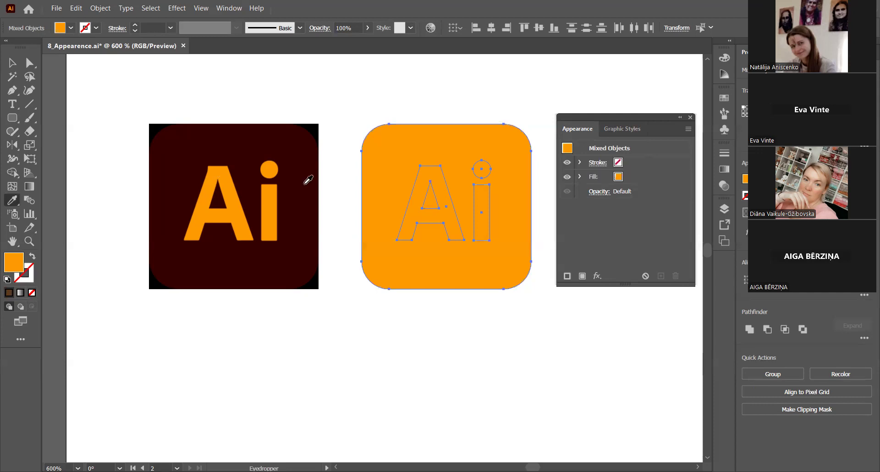
{"action": "left_click", "coordinate": [21, 62]}
{"action": "left_click", "coordinate": [358, 103]}
{"action": "left_click_drag", "start_coordinate": [330, 142], "coordinate": [540, 256]}
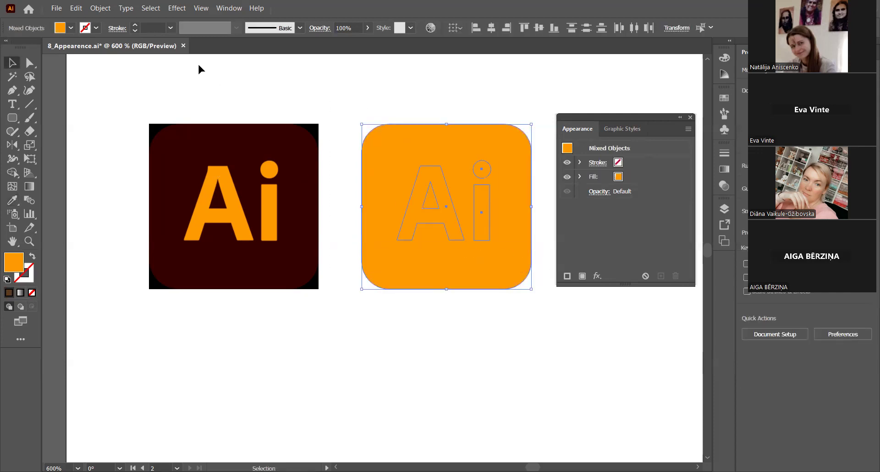
{"action": "left_click", "coordinate": [355, 108]}
Step: Fill the redrawn logo's rounded background with the dark maroon sampled from the example image
{"action": "left_click", "coordinate": [403, 138]}
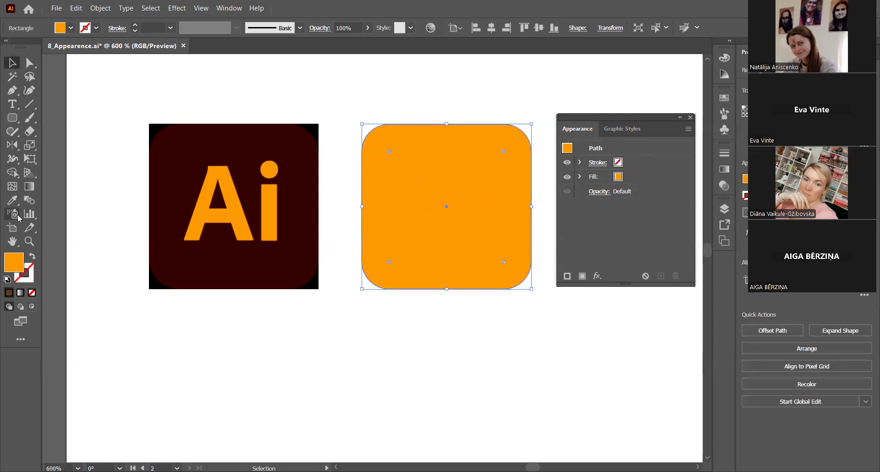
{"action": "left_click", "coordinate": [13, 200]}
{"action": "left_click", "coordinate": [166, 140]}
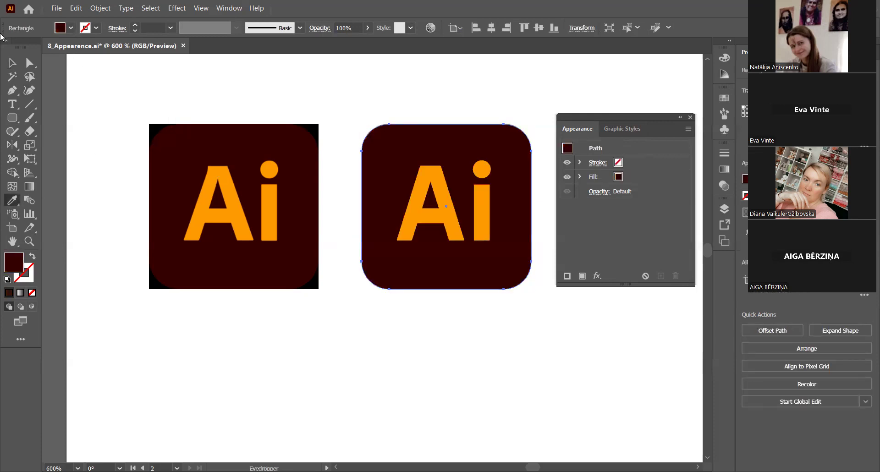
{"action": "left_click", "coordinate": [12, 63]}
{"action": "left_click", "coordinate": [235, 101]}
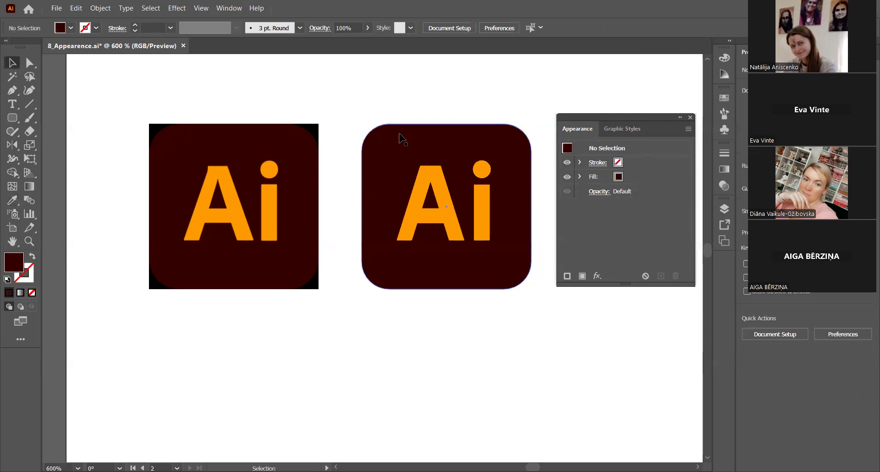
Step: Group the letters and rounded background of the redrawn logo
{"action": "left_click_drag", "start_coordinate": [346, 101], "coordinate": [539, 308]}
{"action": "key", "text": "a"}
{"action": "key", "text": "v"}
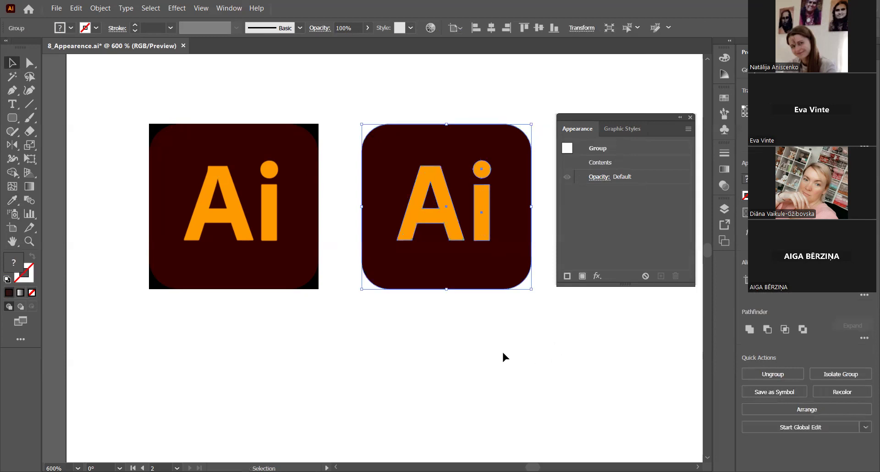
{"action": "left_click", "coordinate": [504, 351]}
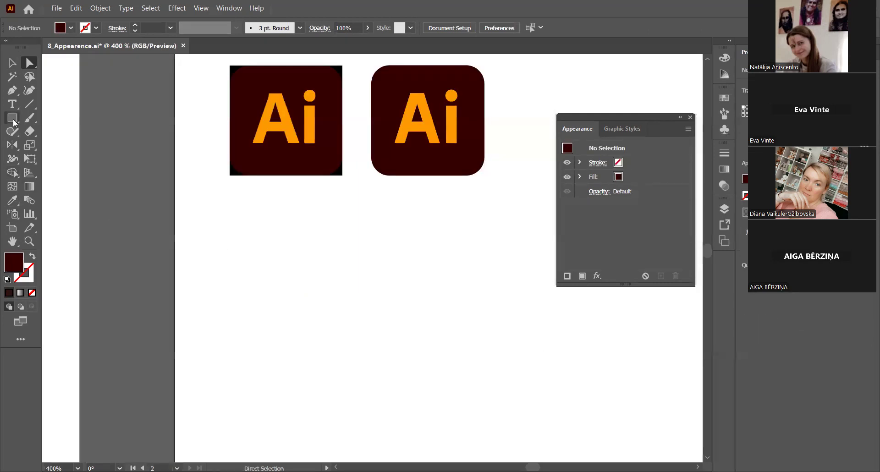
Step: Draw a rectangle below the logos, swap its fill and stroke, and set the stroke weight to 3 pt
{"action": "left_click", "coordinate": [13, 119]}
{"action": "left_click_drag", "start_coordinate": [210, 204], "coordinate": [316, 313]}
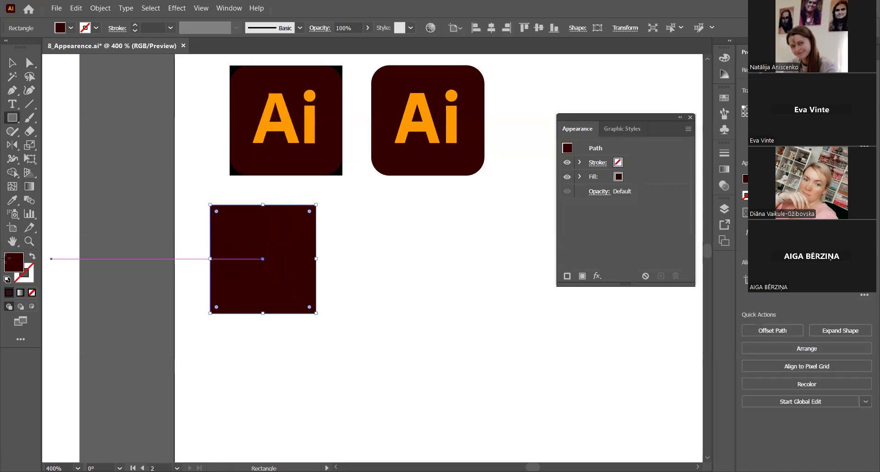
{"action": "left_click", "coordinate": [32, 257]}
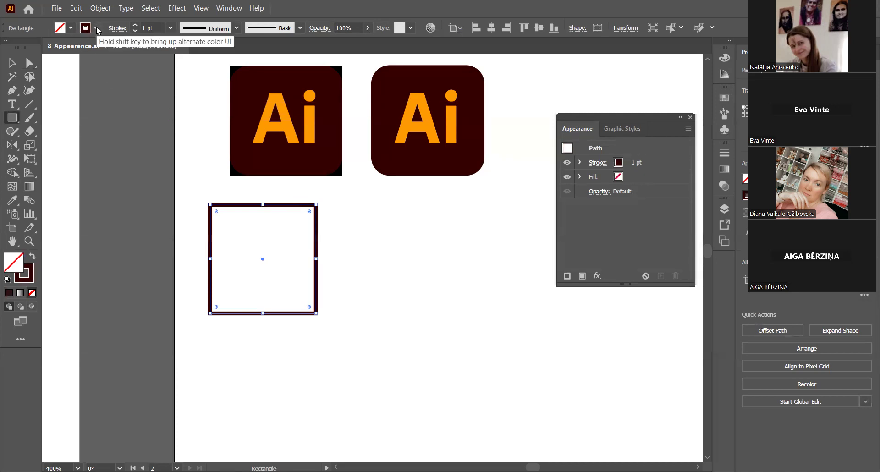
{"action": "left_click", "coordinate": [136, 26]}
{"action": "left_click", "coordinate": [136, 26]}
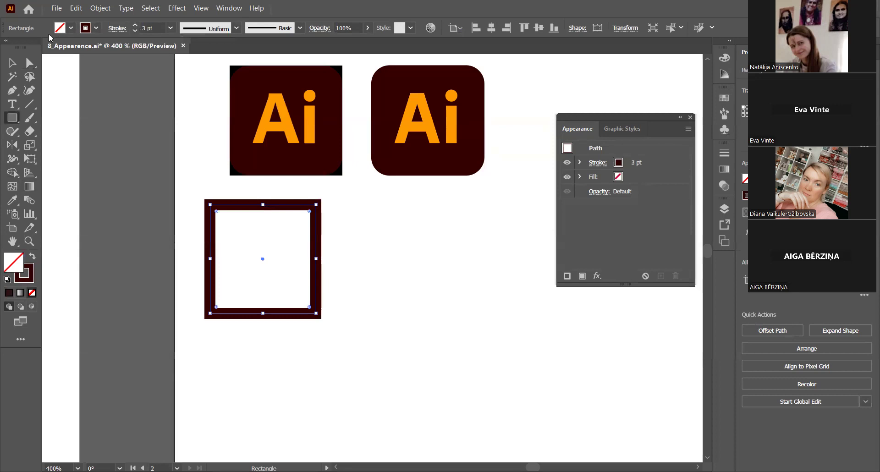
Step: Duplicate the outlined rectangle sideways twice at equal spacing to form a row of three
{"action": "key", "text": "v"}
{"action": "left_click_drag", "start_coordinate": [264, 209], "coordinate": [388, 209]}
{"action": "key", "text": "ctrl+d"}
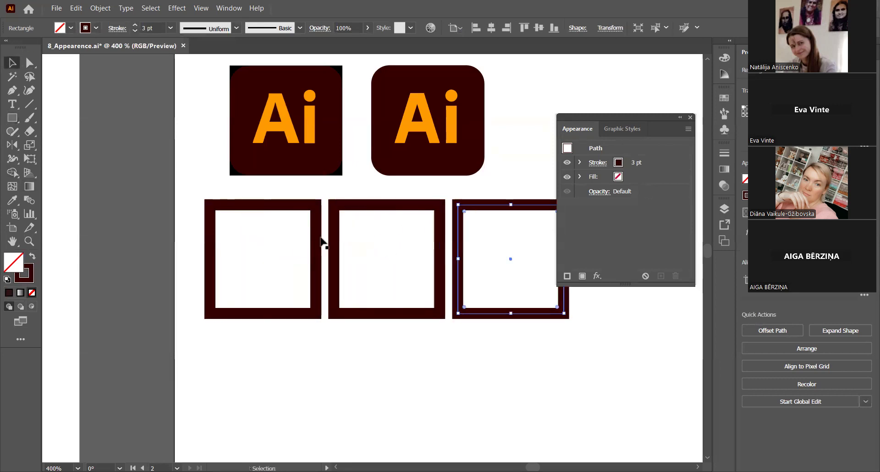
Step: Copy the row of three outlined rectangles directly below it, and select the first rectangle of the upper row
{"action": "left_click_drag", "start_coordinate": [178, 188], "coordinate": [479, 353]}
{"action": "key", "text": "ctrl+a"}
{"action": "left_click_drag", "start_coordinate": [421, 207], "coordinate": [412, 325]}
{"action": "key", "text": "ctrl+a"}
{"action": "left_click_drag", "start_coordinate": [188, 196], "coordinate": [235, 242]}
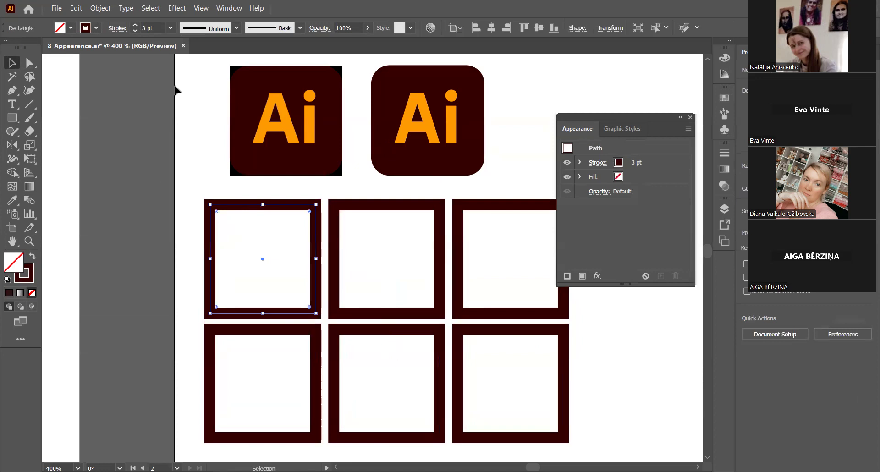
Step: Apply the lens-shaped variable width profile, tapered at both ends, to the stroke of the first rectangle in the upper row
{"action": "left_click", "coordinate": [236, 29]}
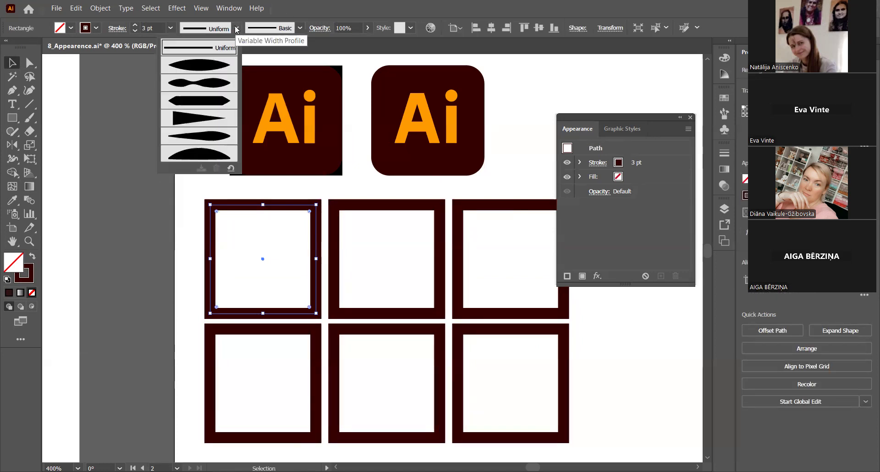
{"action": "left_click", "coordinate": [205, 69]}
{"action": "left_click", "coordinate": [354, 197]}
Step: Give the stroke of the middle rectangle in the upper row the variable width profile with two bulges
{"action": "left_click", "coordinate": [363, 205]}
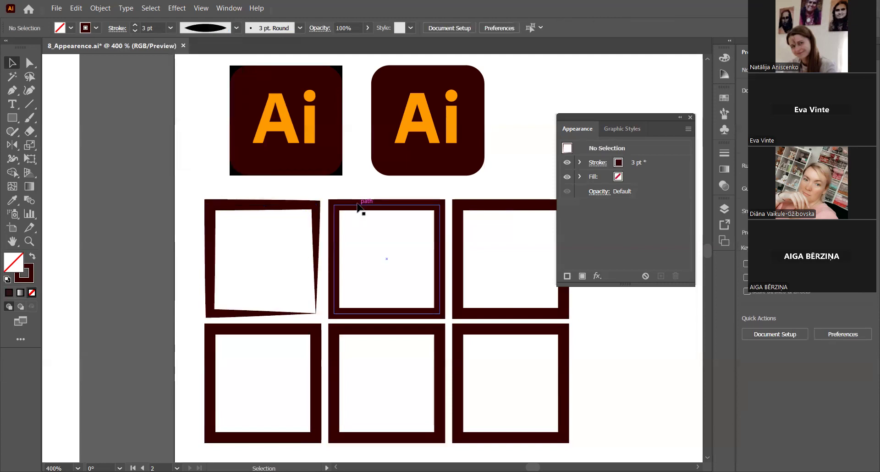
{"action": "left_click", "coordinate": [237, 29]}
{"action": "left_click", "coordinate": [199, 65]}
Step: Set the third upper rectangle's stroke to the elongated hexagonal width profile and deselect it
{"action": "left_click", "coordinate": [511, 205]}
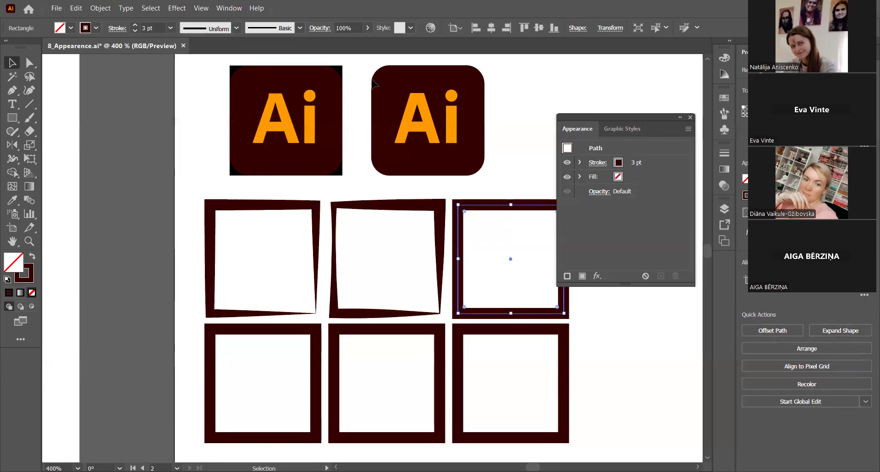
{"action": "left_click", "coordinate": [235, 29]}
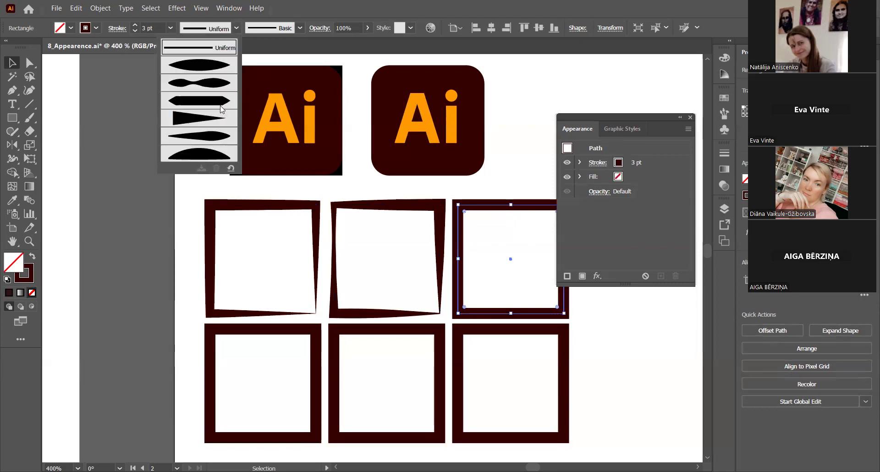
{"action": "left_click", "coordinate": [224, 59]}
{"action": "left_click", "coordinate": [486, 163]}
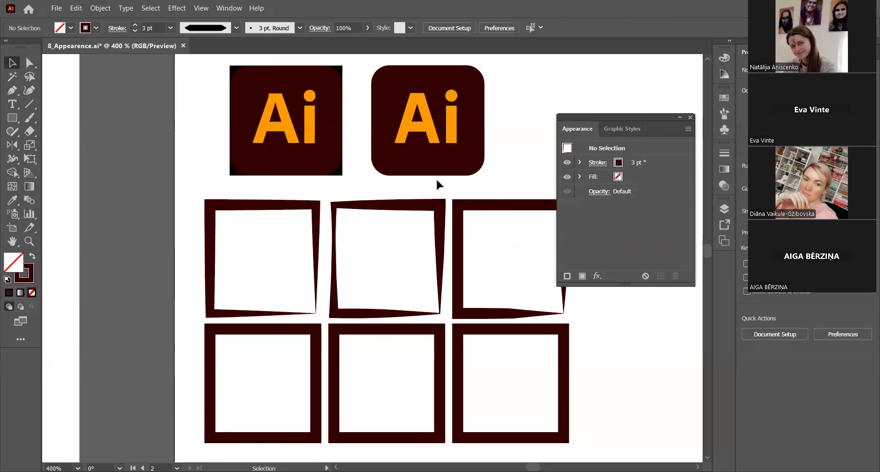
{"action": "scroll", "coordinate": [434, 176], "scroll_direction": "up", "scroll_amount": 1}
{"action": "left_click_drag", "start_coordinate": [434, 174], "coordinate": [384, 127]}
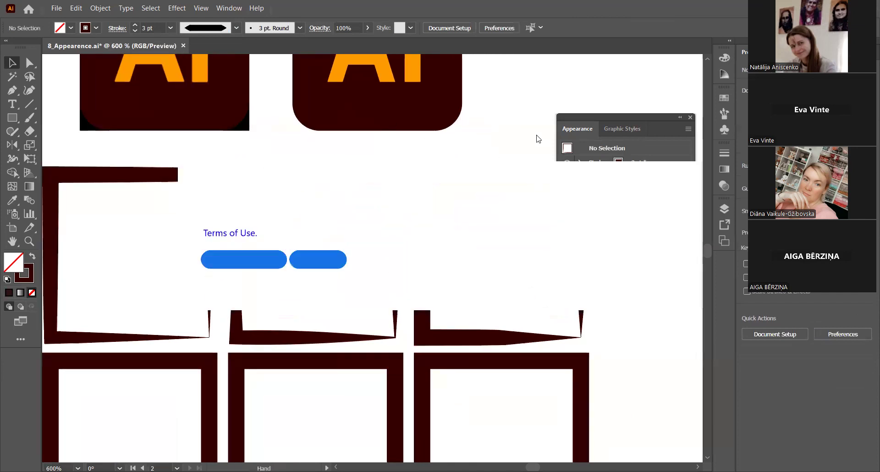